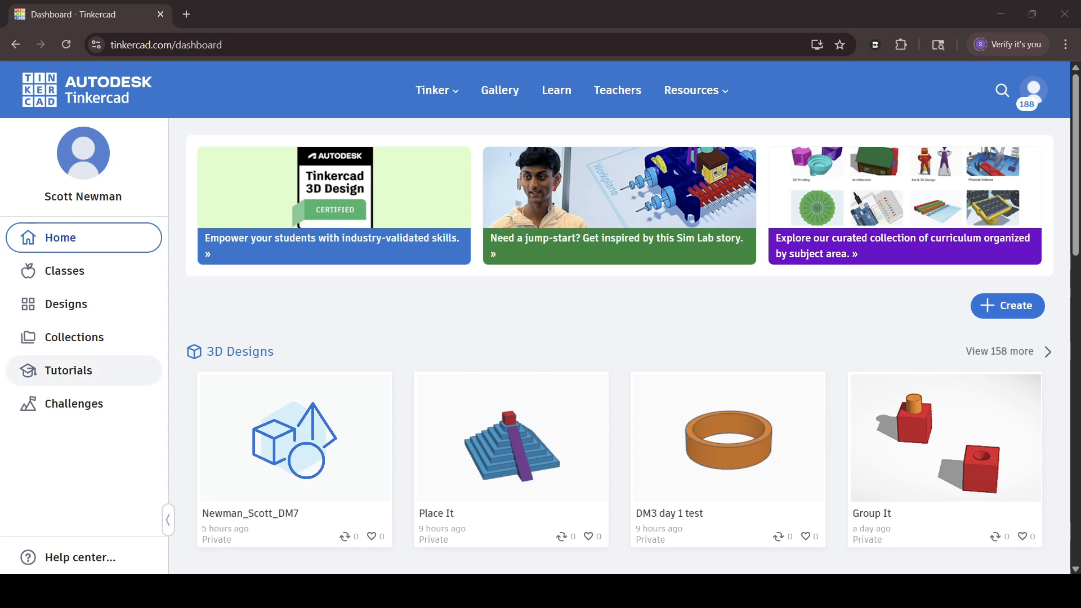
# Browse all the 3D Design tutorials in the Learning center, from Place It down to Align It and Learn the Moves.
pyautogui.click(112, 370)
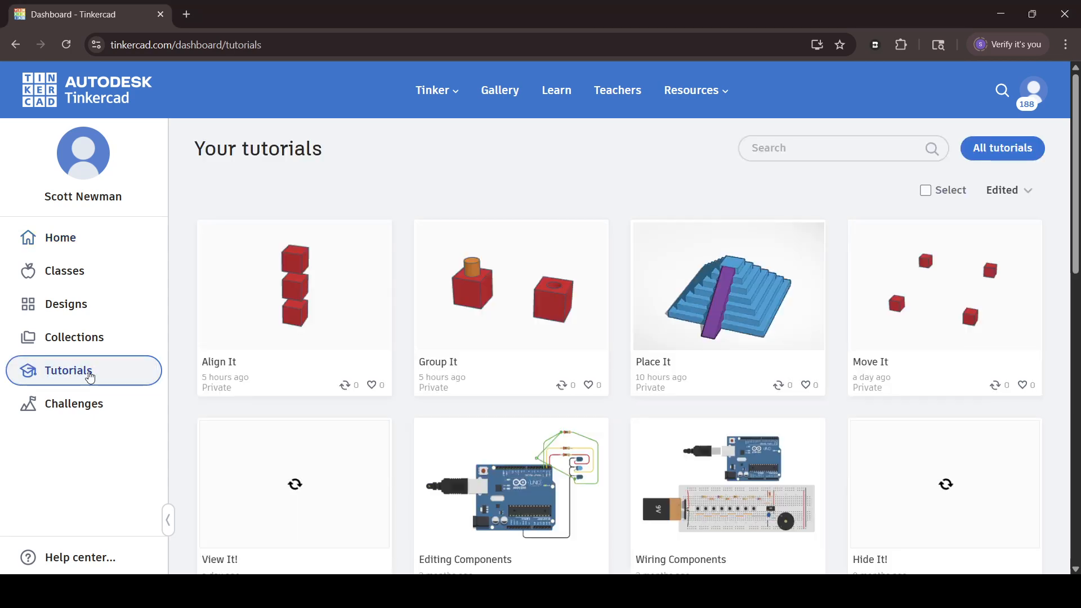
pyautogui.click(1034, 162)
pyautogui.scroll(-2, 498, 237)
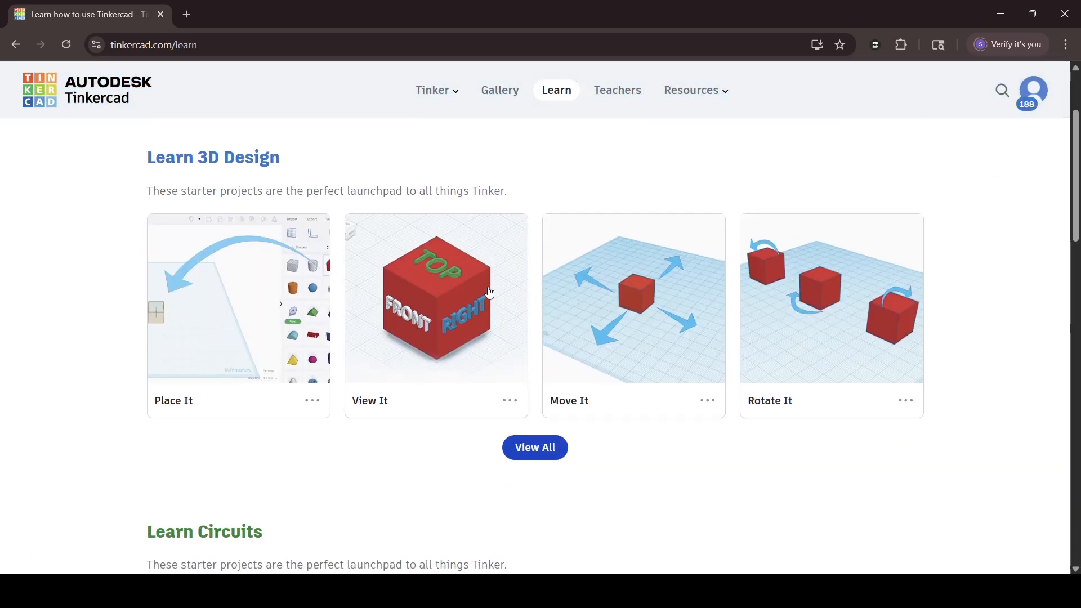
pyautogui.click(525, 445)
pyautogui.scroll(-8, 341, 312)
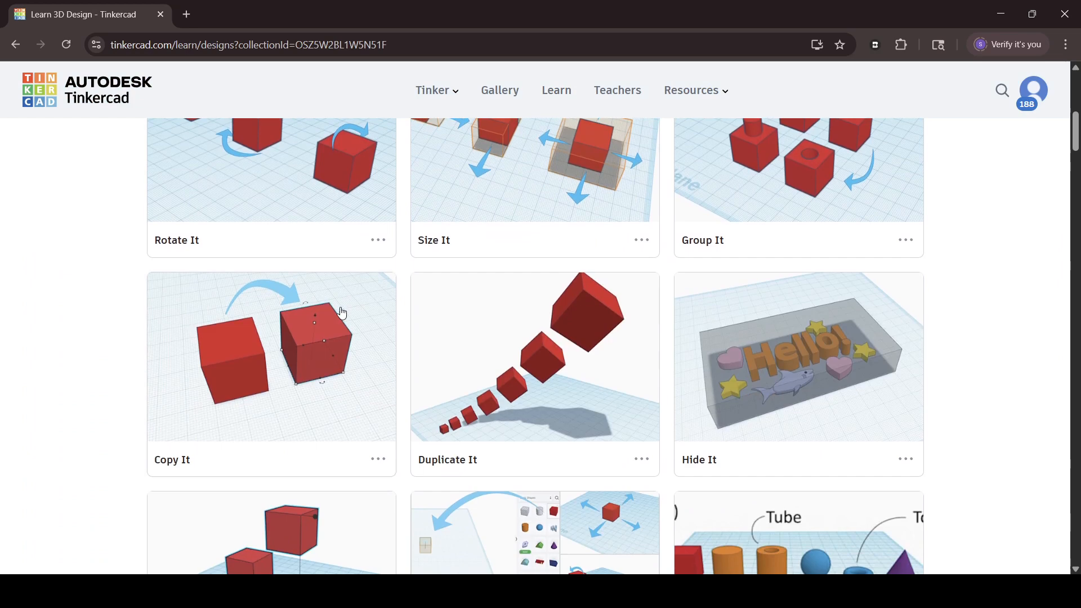
pyautogui.scroll(-5, 342, 313)
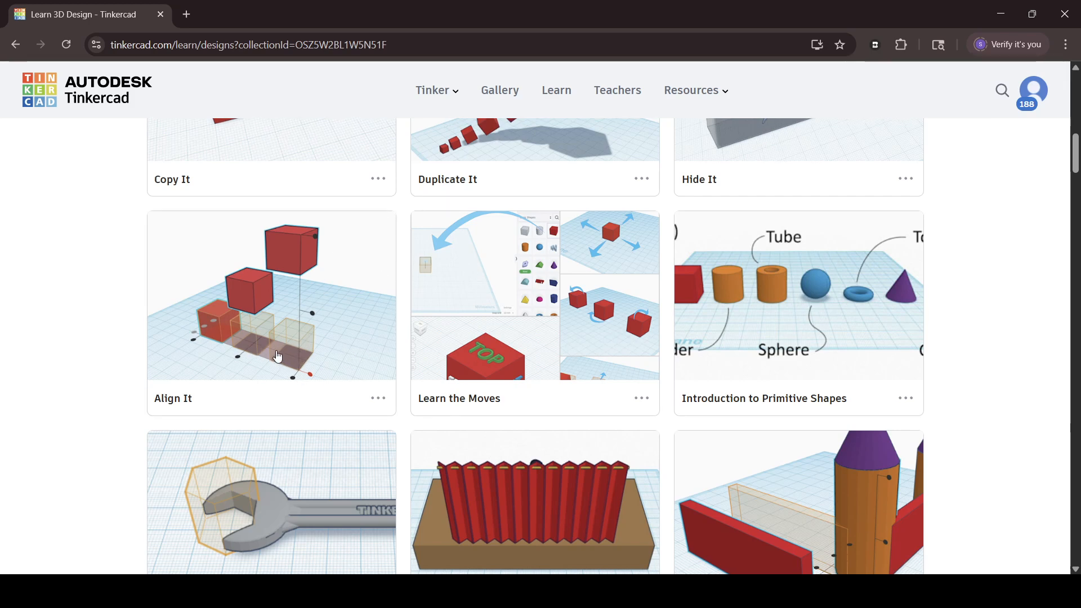
pyautogui.scroll(13, 276, 353)
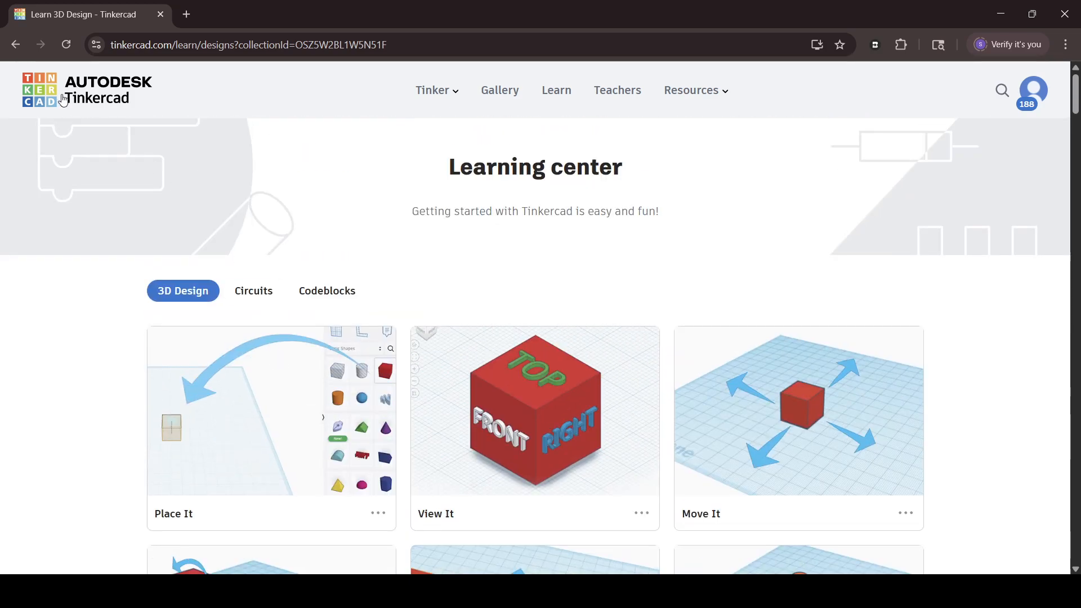
# Look into the class DM_1_7_25 among the taught classes and return to the dashboard home.
pyautogui.click(45, 100)
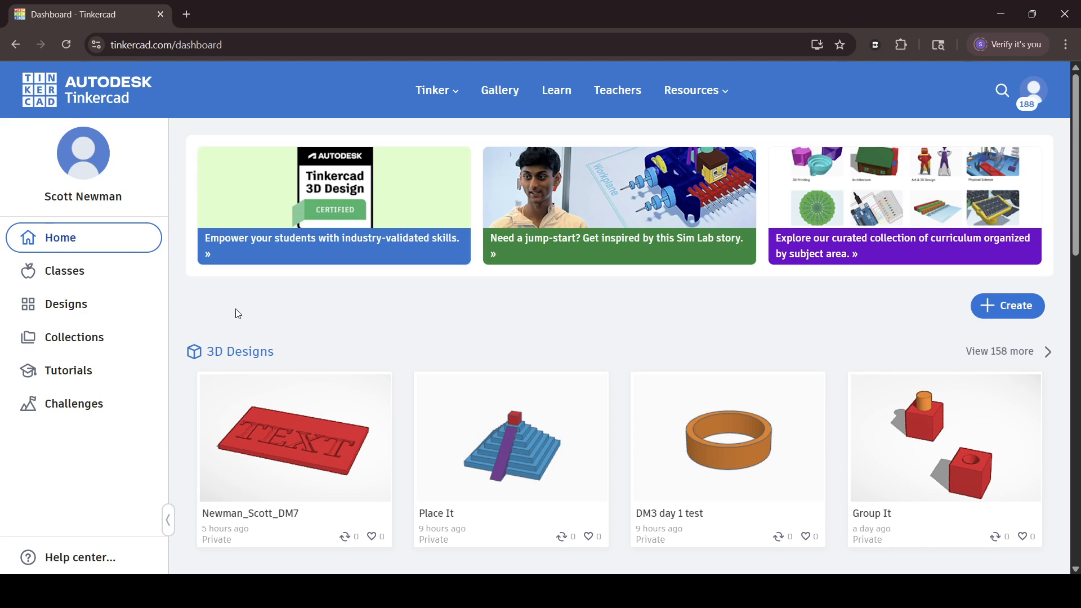
pyautogui.click(88, 272)
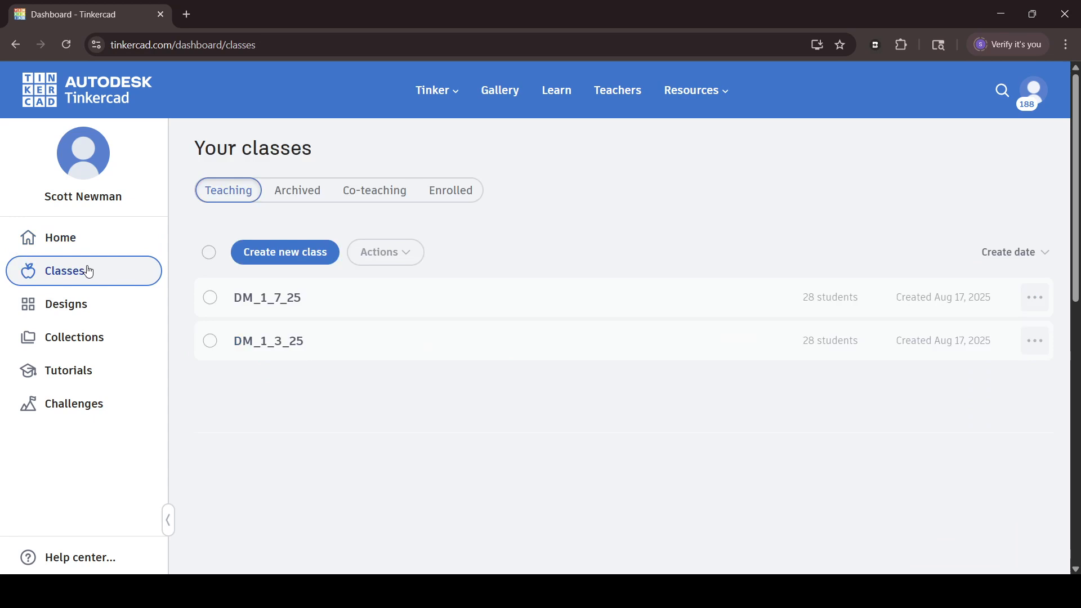
pyautogui.click(255, 301)
pyautogui.click(14, 47)
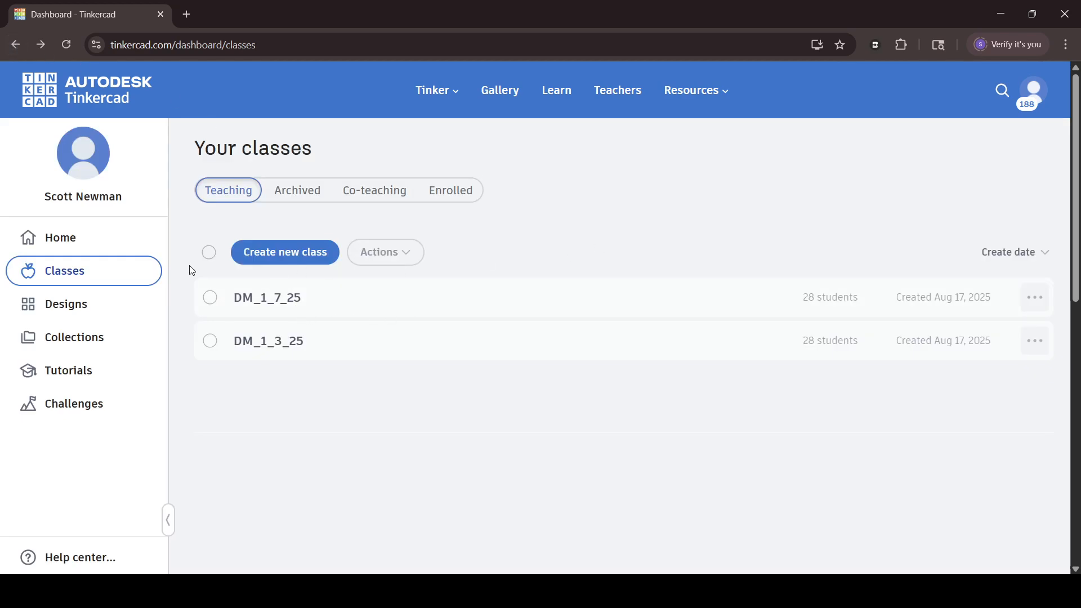
pyautogui.click(60, 250)
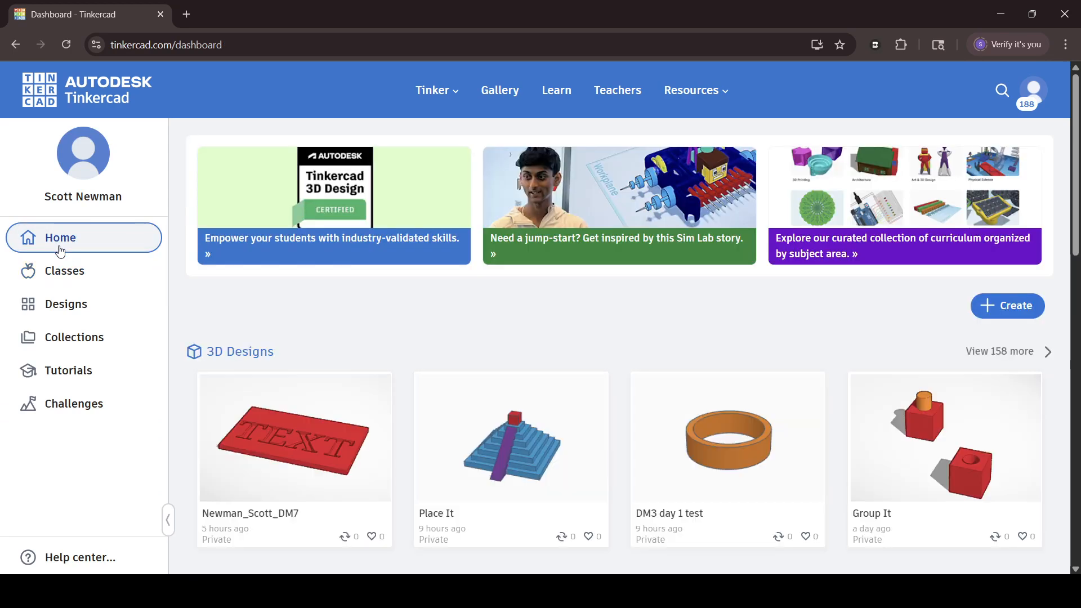
# Create a new 3D design and name it with the last name, the title Mr and DM3, separated by underscores.
pyautogui.click(1011, 306)
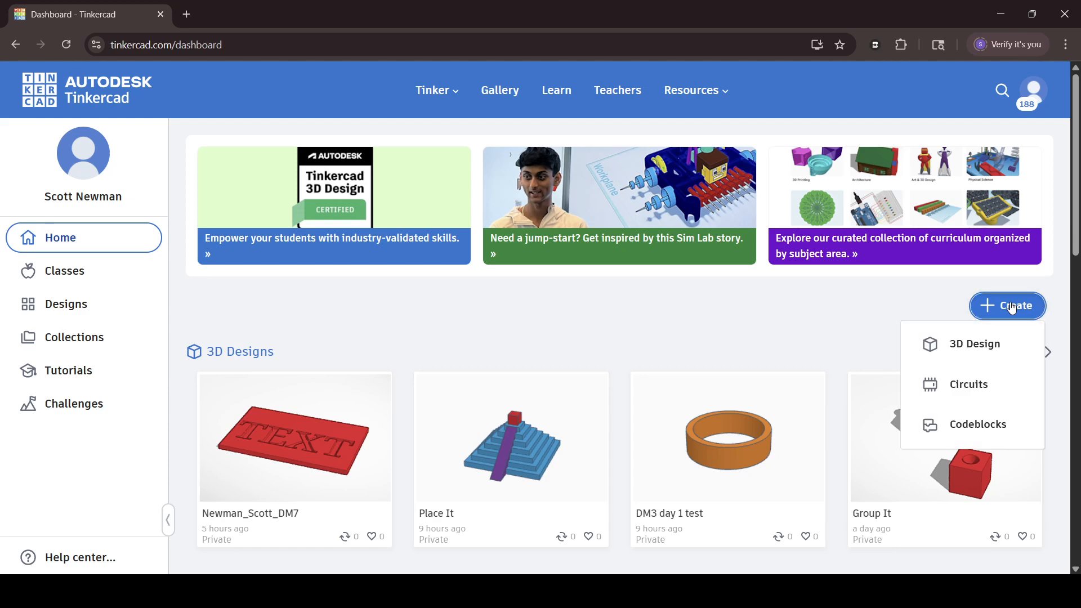
pyautogui.click(951, 354)
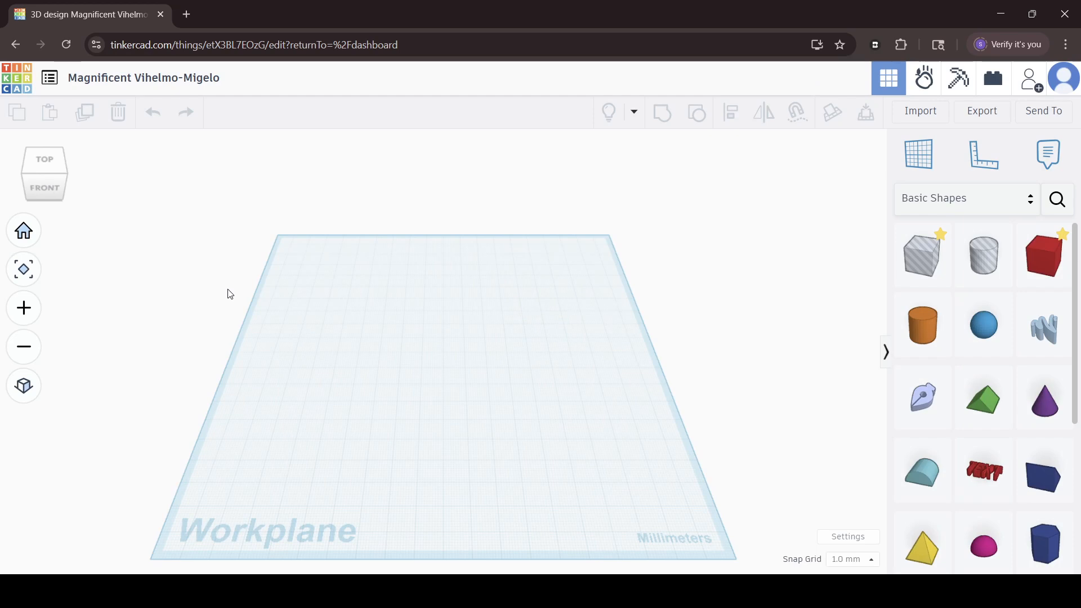
pyautogui.click(188, 83)
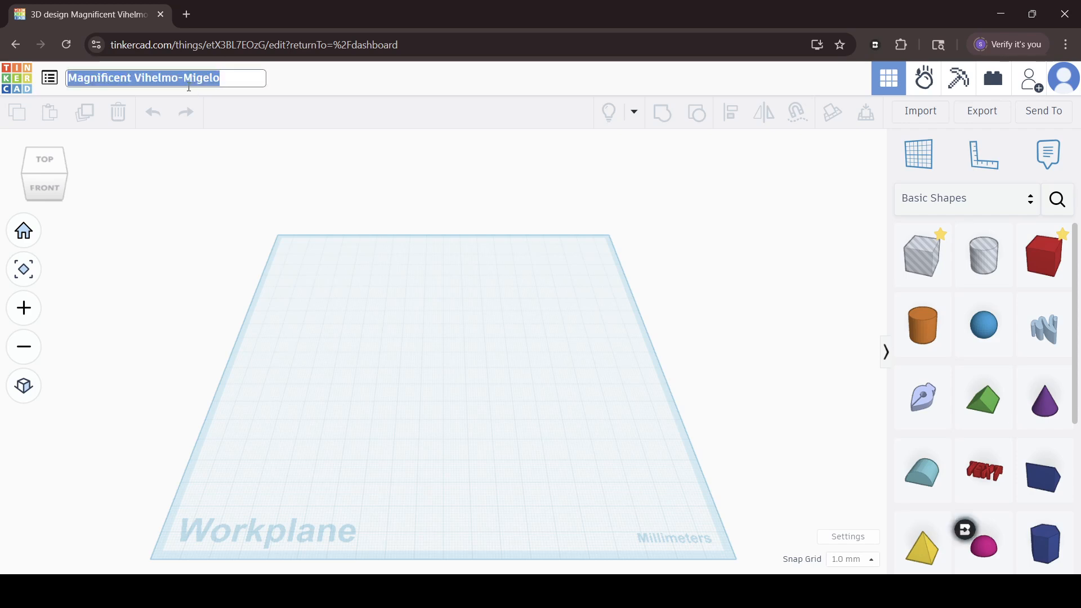
pyautogui.write('Newma')
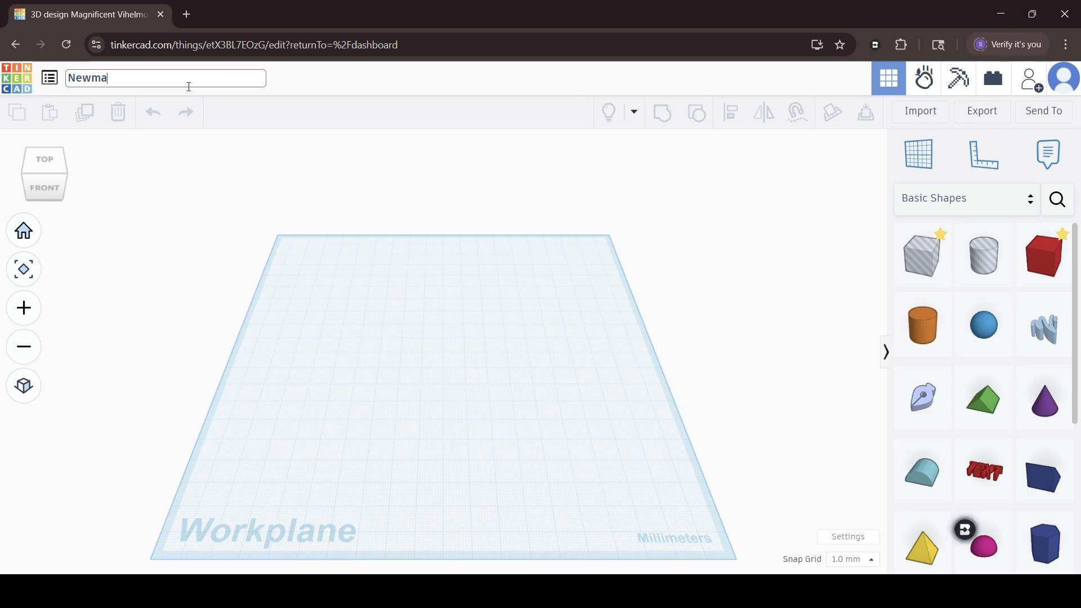
pyautogui.write('n_')
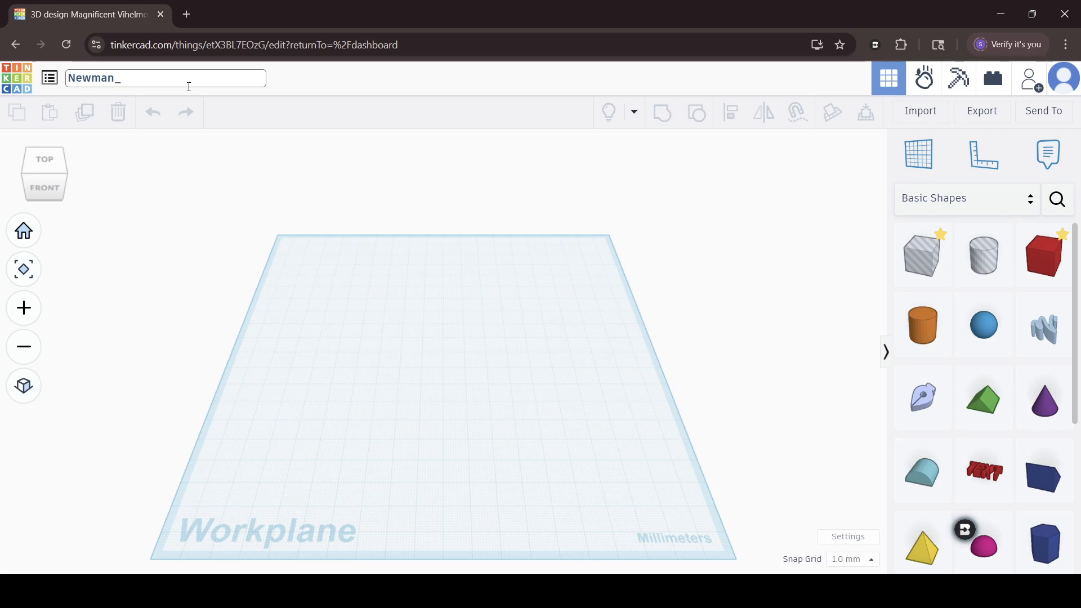
pyautogui.write('Mr_')
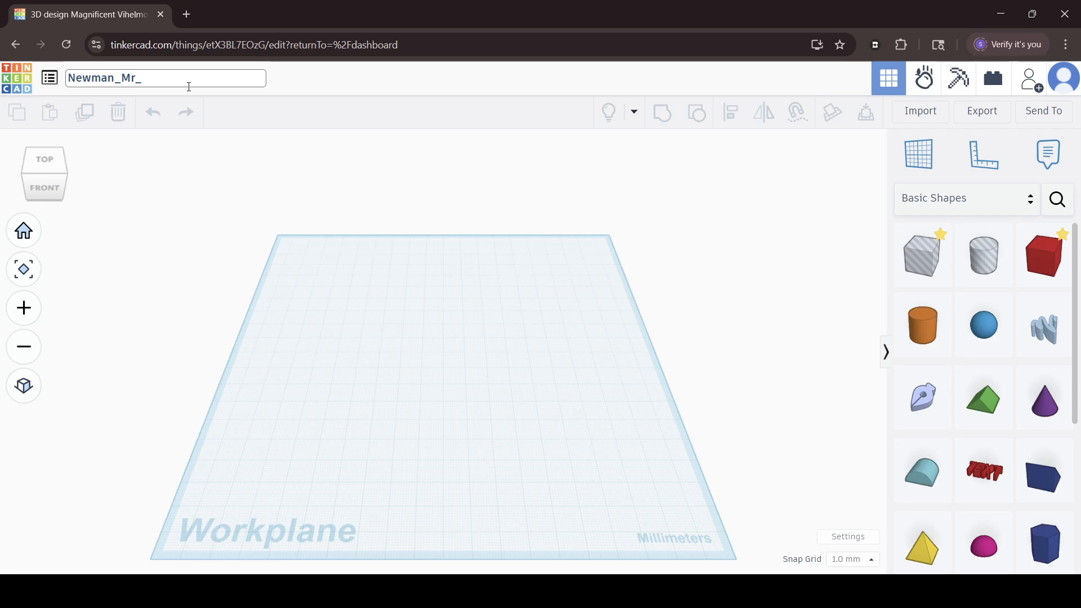
pyautogui.write('DM3')
pyautogui.click(274, 161)
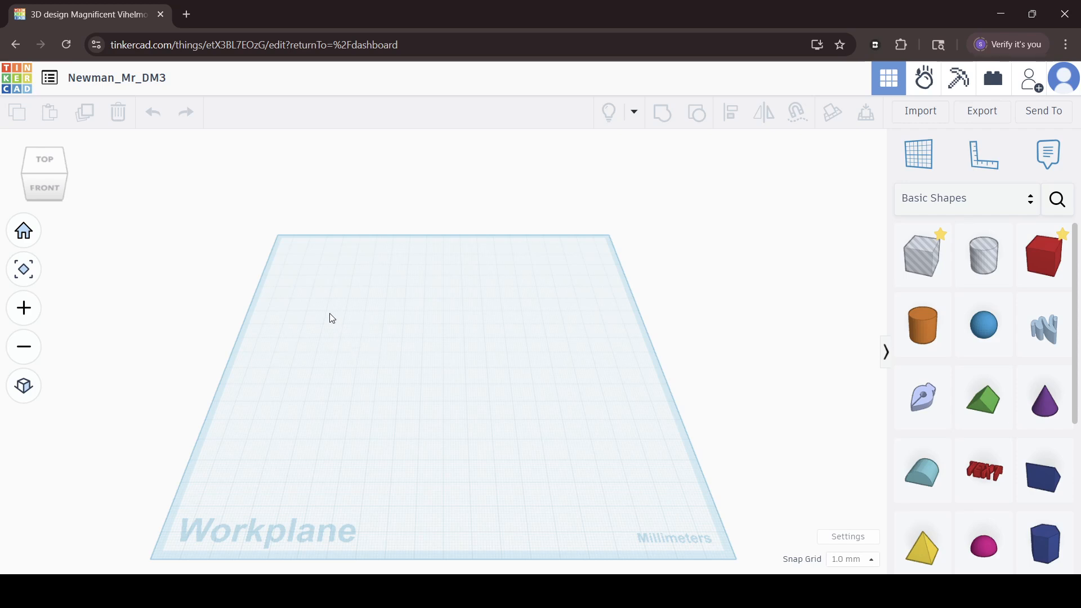
# Examine the empty workplane from different angles and positions by orbiting and panning the view.
pyautogui.moveTo(56, 191)
pyautogui.mouseDown()
pyautogui.moveTo(57, 168)
pyautogui.moveTo(69, 171)
pyautogui.moveTo(37, 182)
pyautogui.moveTo(52, 189)
pyautogui.mouseUp()
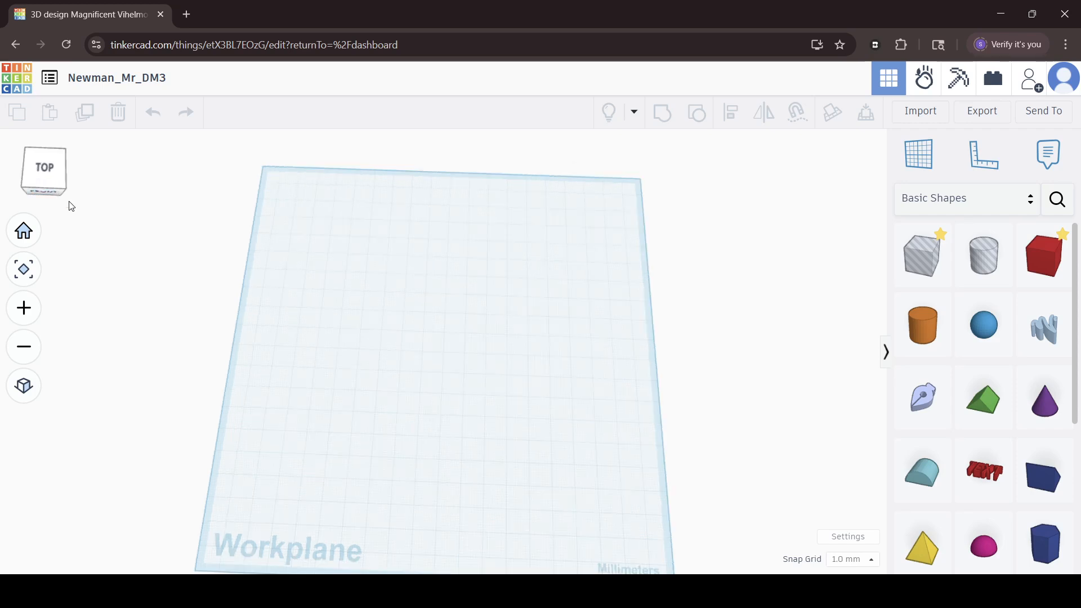
pyautogui.scroll(-1, 160, 303)
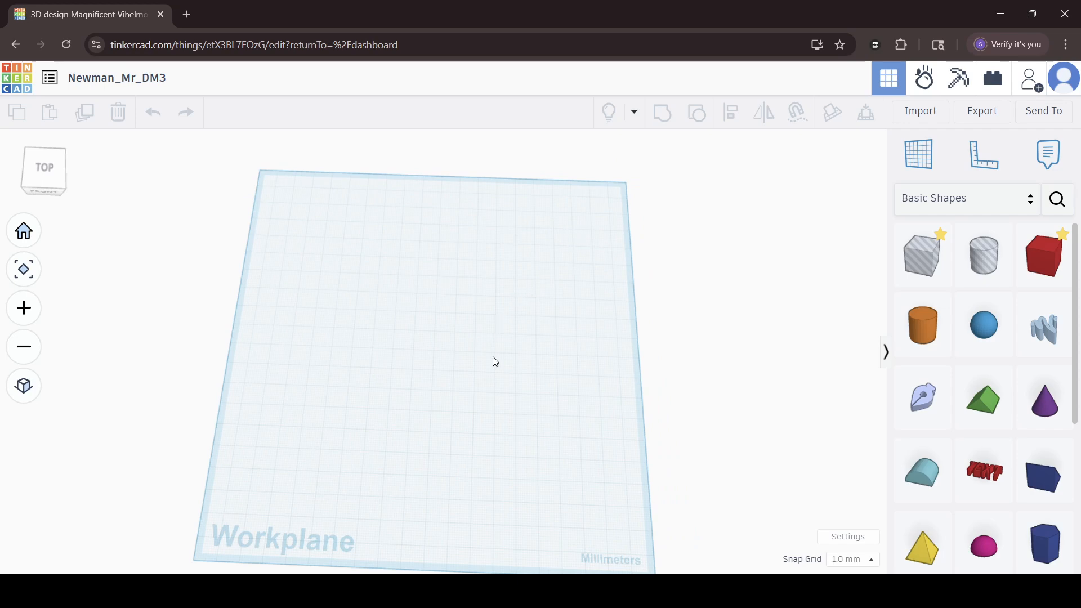
pyautogui.moveTo(495, 361); pyautogui.dragTo(427, 381, button='right')
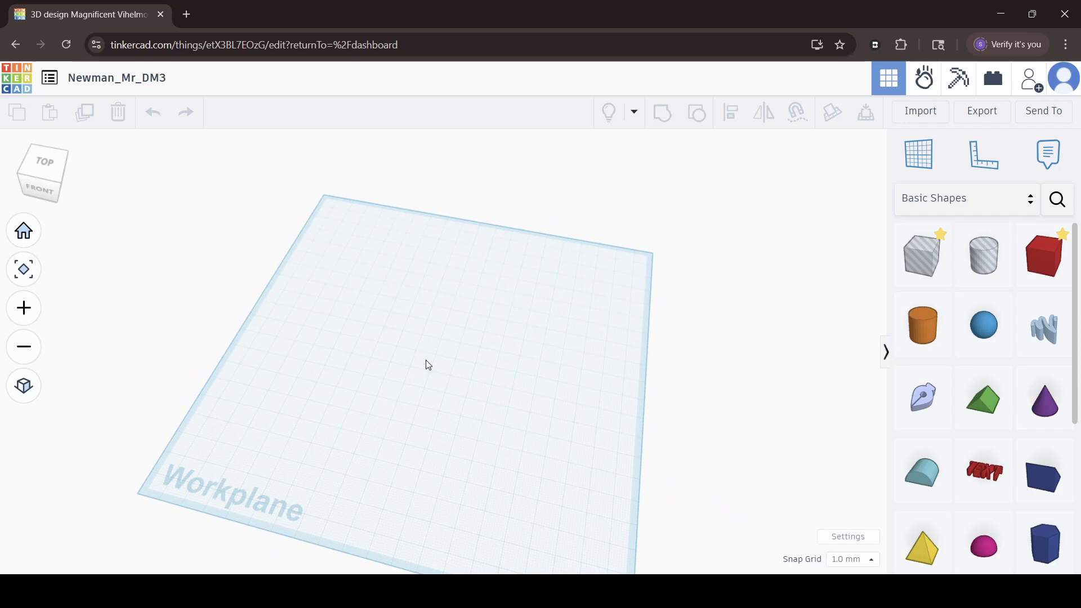
pyautogui.moveTo(428, 365); pyautogui.dragTo(458, 335, button='middle')
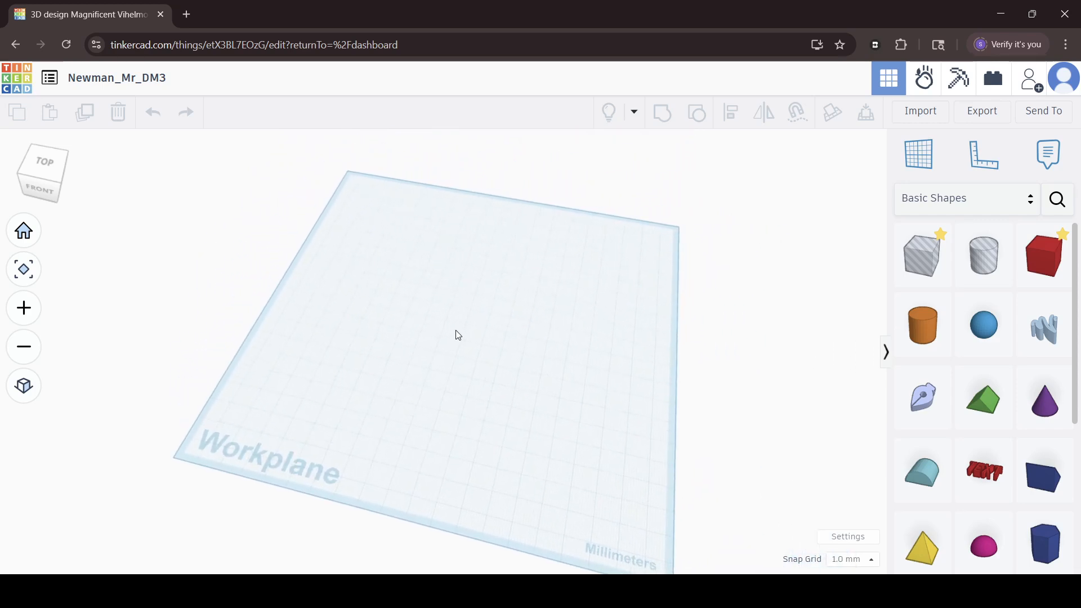
pyautogui.moveTo(458, 336); pyautogui.dragTo(258, 94, button='middle')
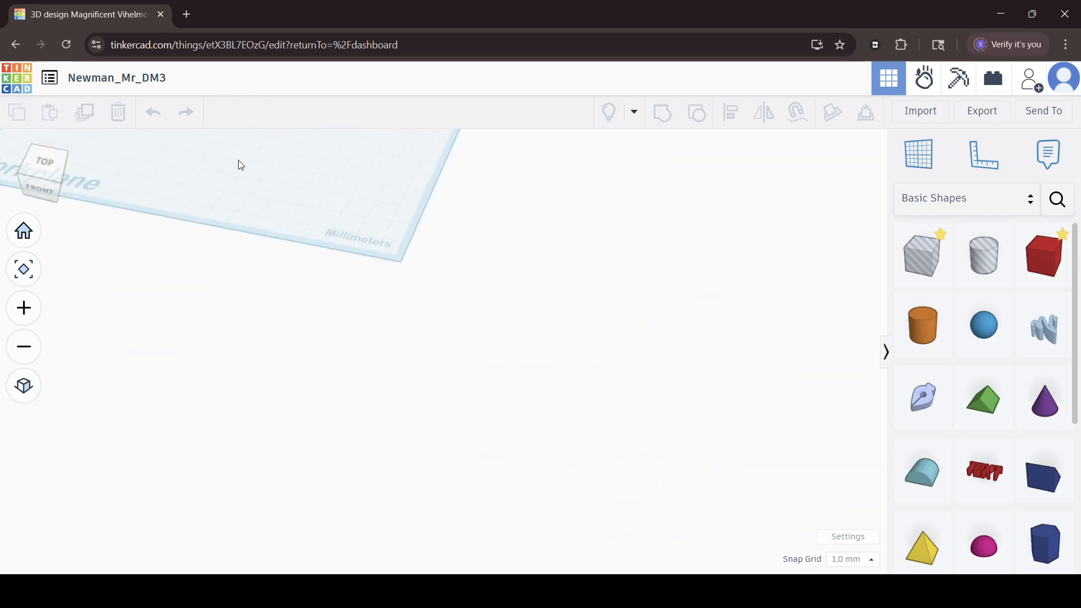
pyautogui.scroll(-3, 238, 160)
pyautogui.scroll(3, 229, 146)
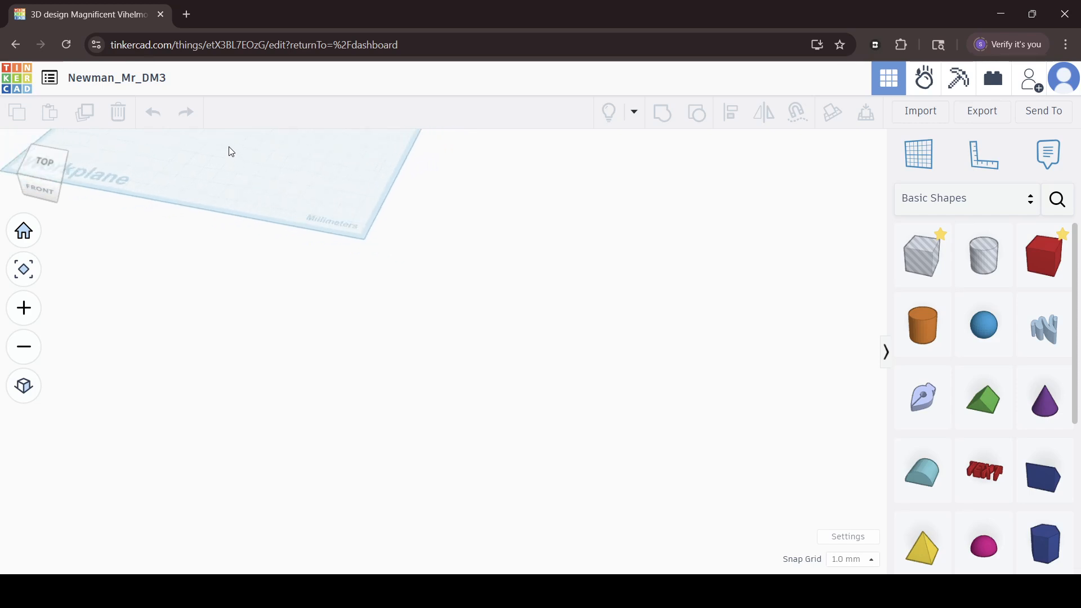
pyautogui.scroll(-3, 224, 145)
pyautogui.scroll(2, 225, 148)
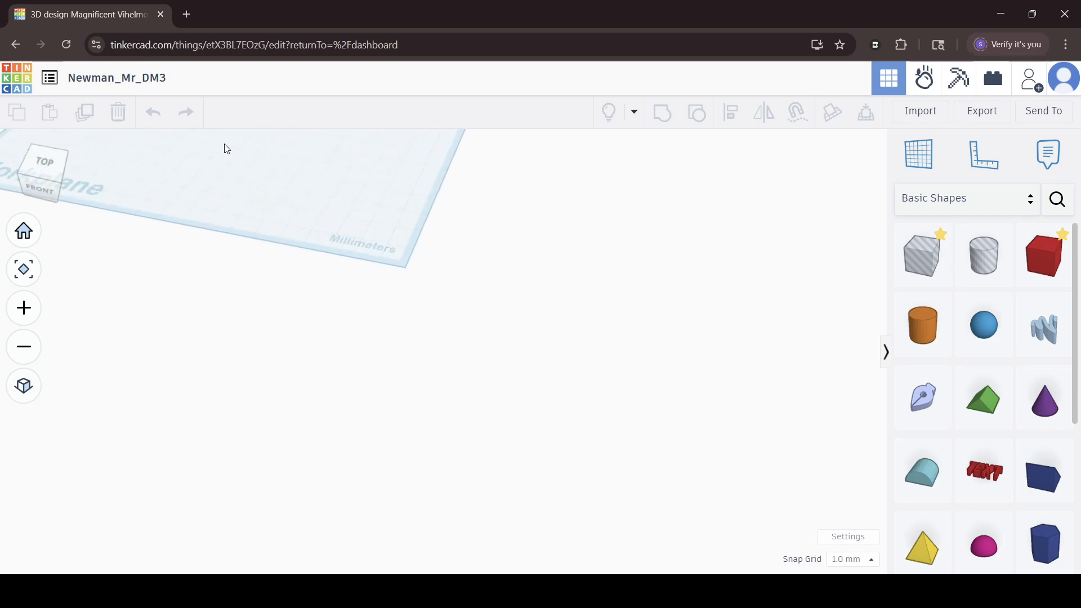
pyautogui.moveTo(240, 158); pyautogui.dragTo(384, 395, button='middle')
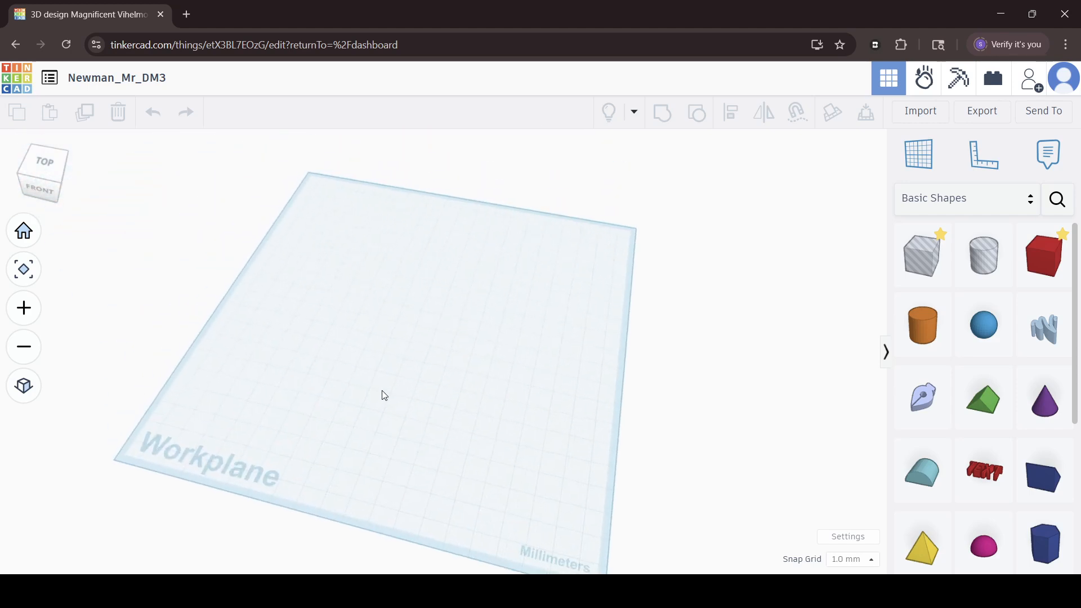
pyautogui.moveTo(397, 398); pyautogui.dragTo(460, 401, button='right')
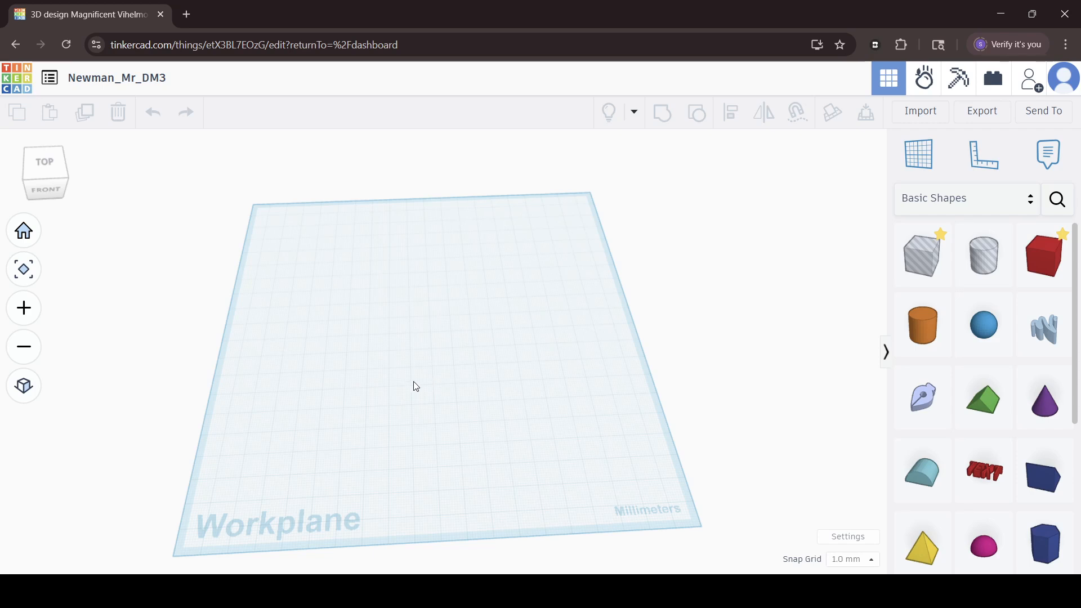
# Examine the workplane at different zoom levels, including a close-up of its far right corner.
pyautogui.scroll(-3, 416, 382)
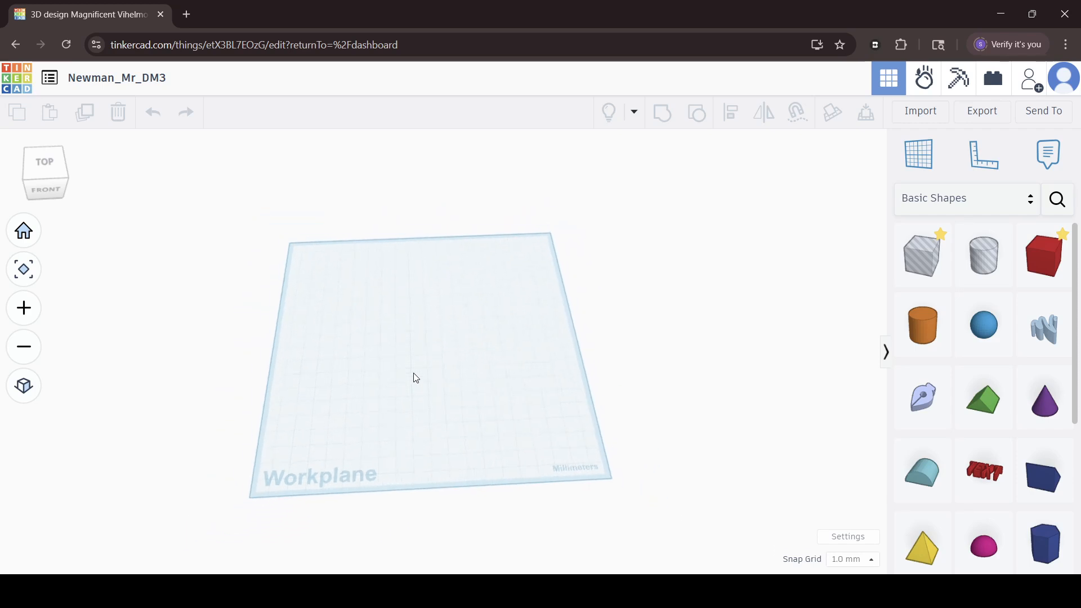
pyautogui.scroll(-2, 415, 378)
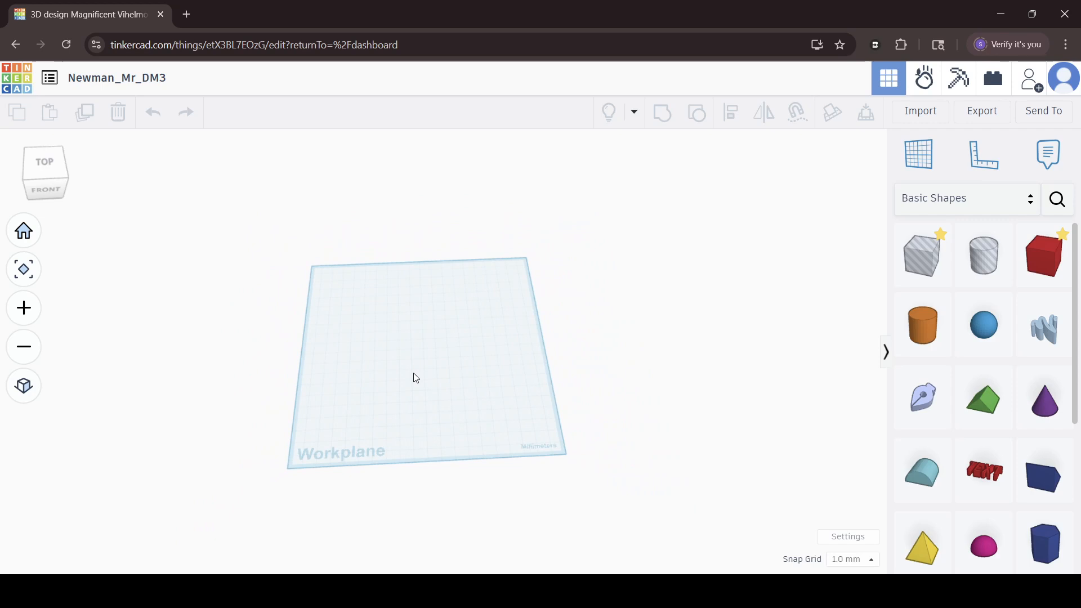
pyautogui.scroll(2, 416, 378)
pyautogui.scroll(2, 416, 378)
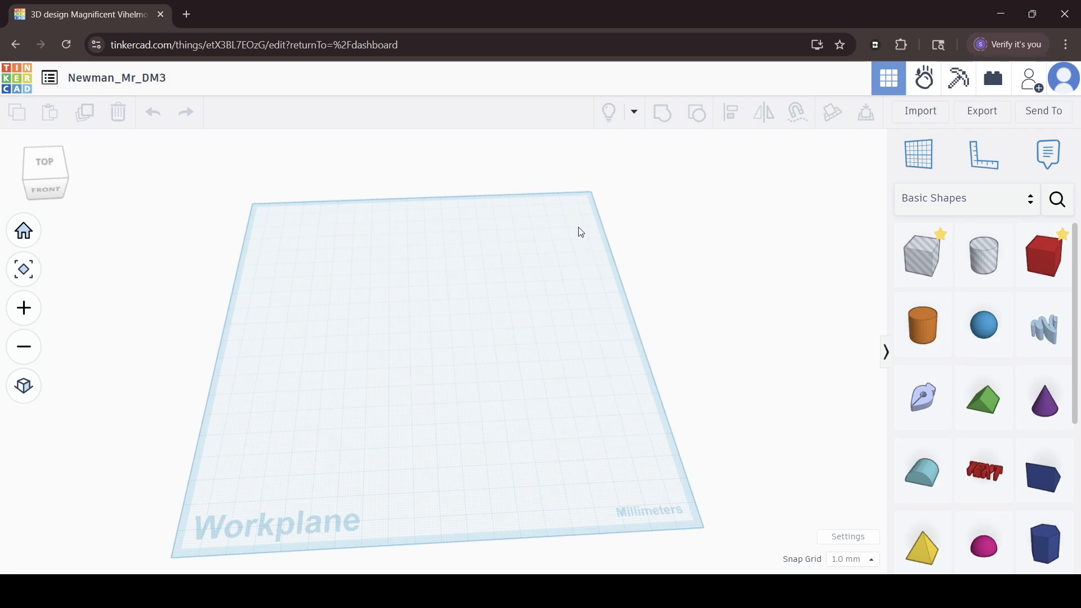
pyautogui.scroll(2, 576, 227)
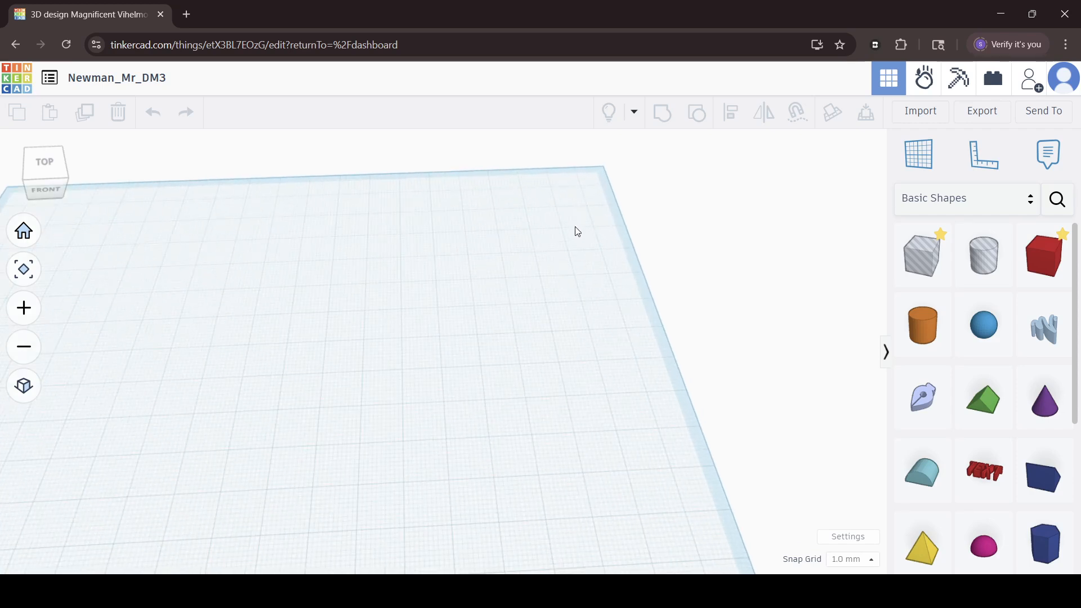
pyautogui.scroll(-1, 575, 226)
pyautogui.scroll(-2, 575, 226)
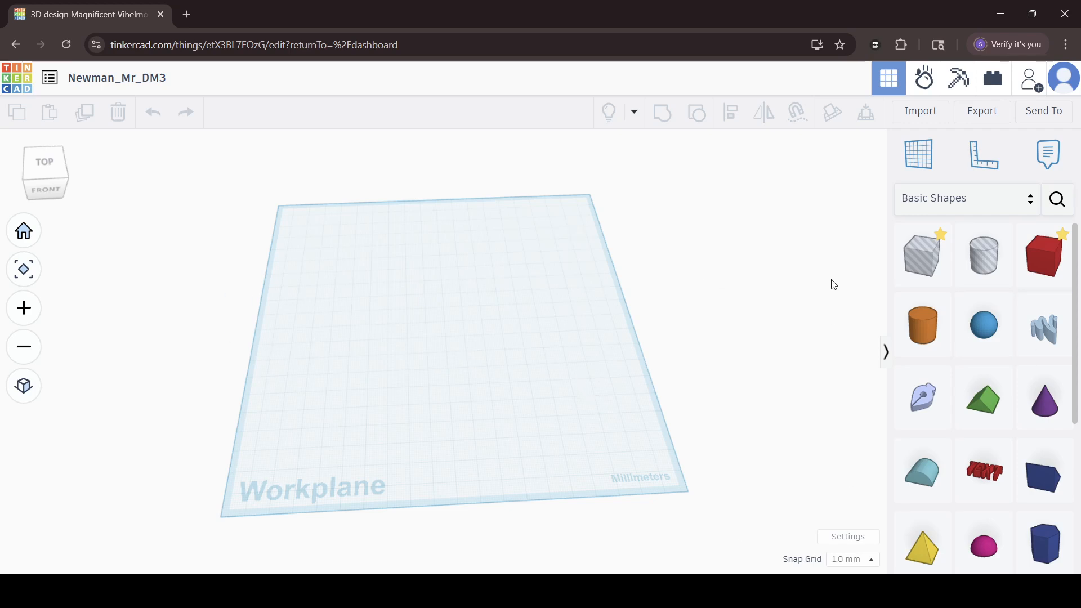
# Place a trial red box on the left half of the workplane, then replace it with a red box near the centre.
pyautogui.moveTo(1044, 255); pyautogui.dragTo(358, 334)
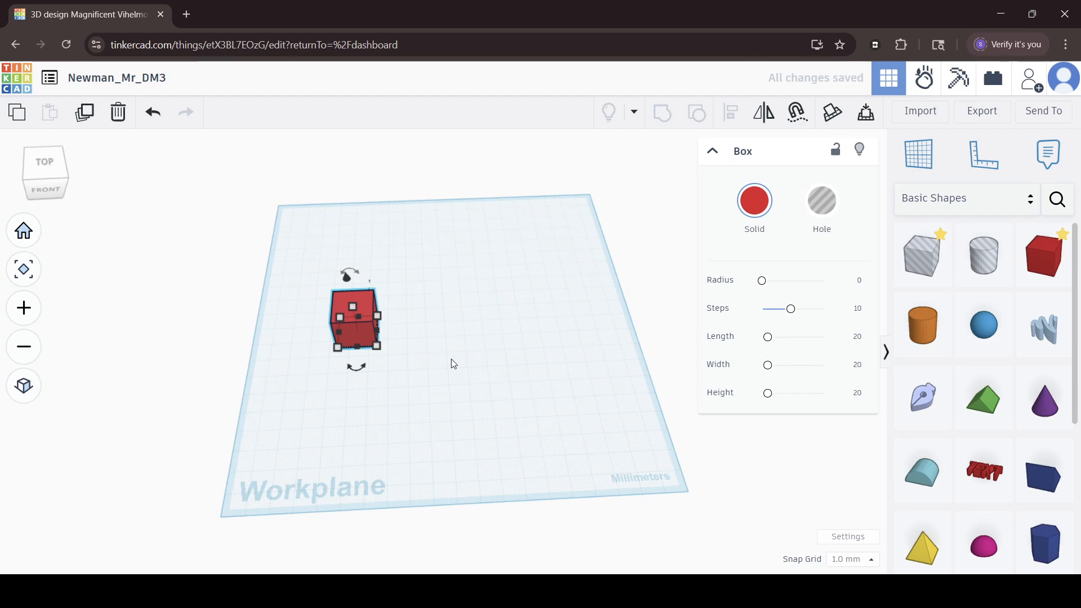
pyautogui.press('Delete')
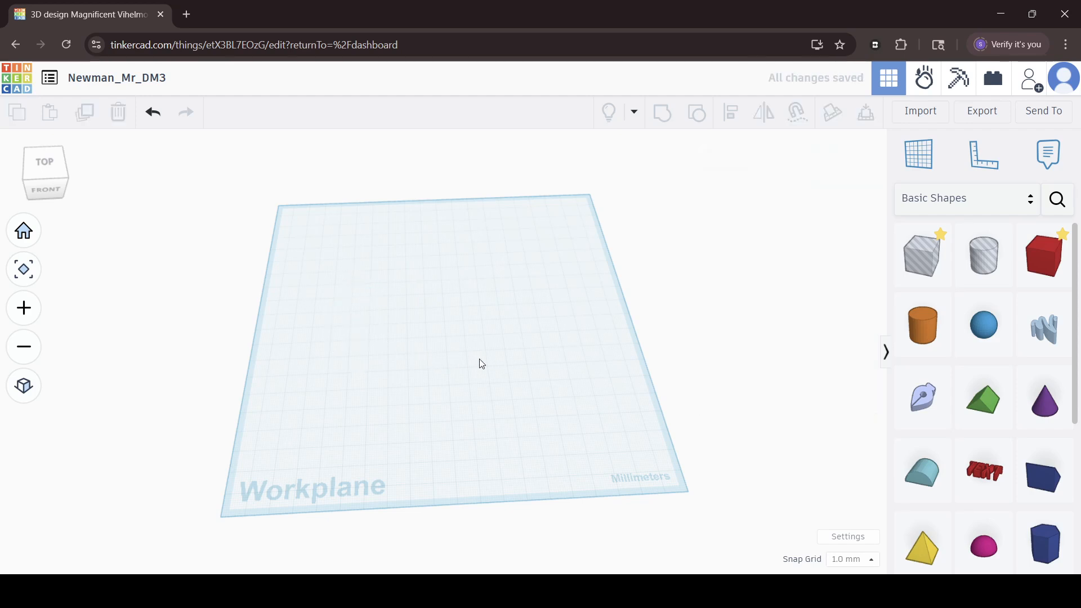
pyautogui.click(1044, 266)
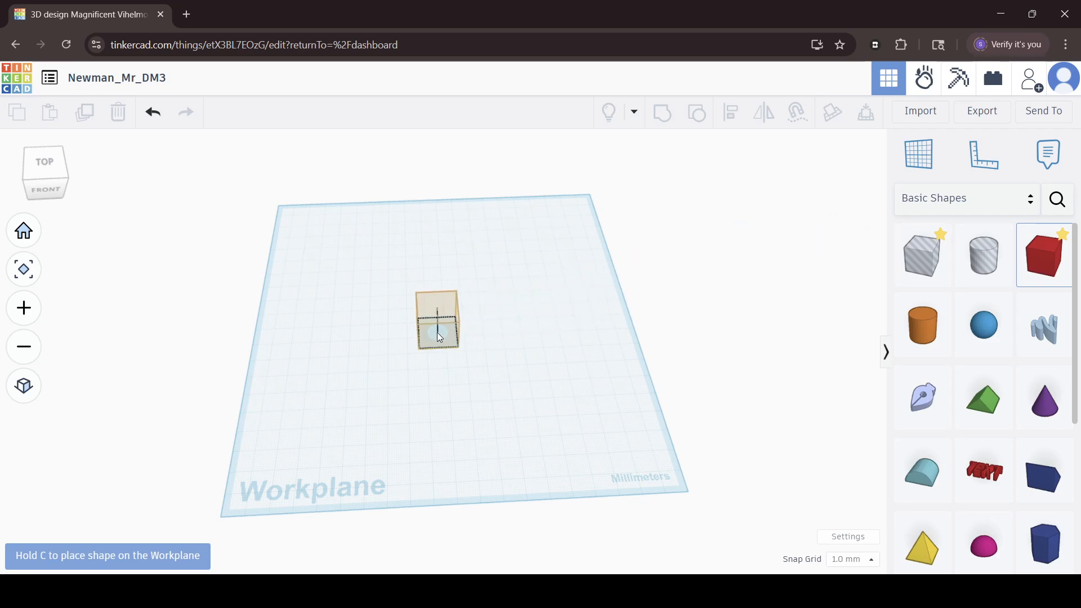
pyautogui.click(440, 327)
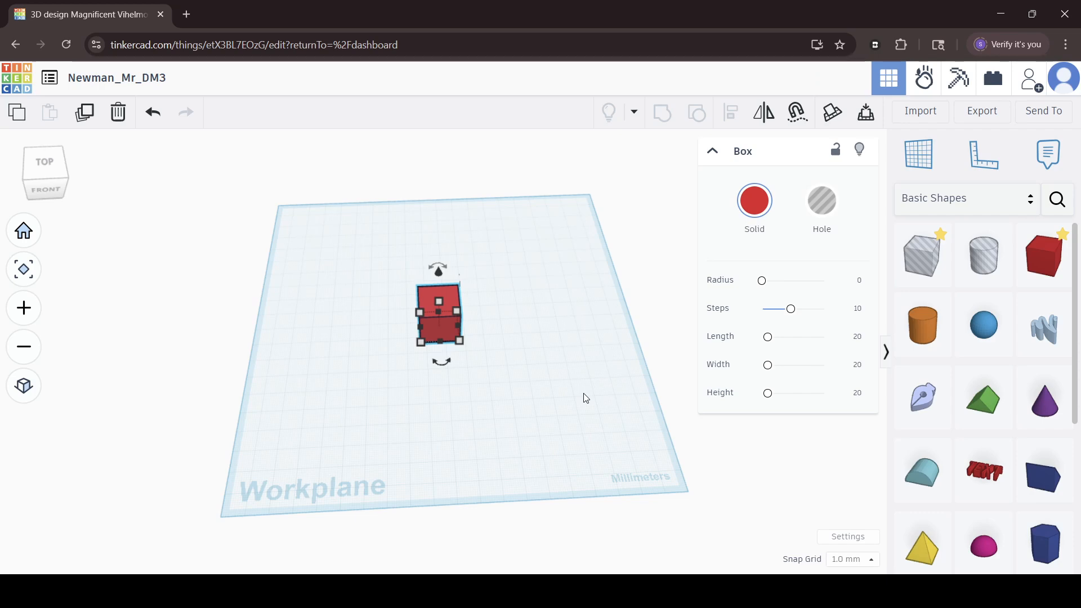
# Resize the red box's footprint on the workplane to 80 mm by 60 mm.
pyautogui.click(547, 403)
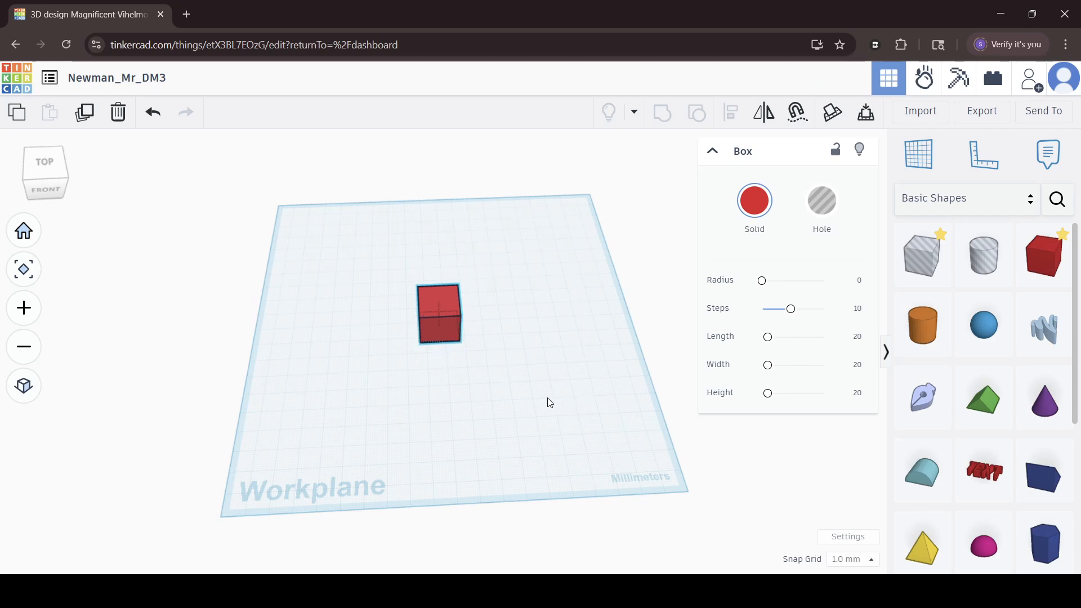
pyautogui.moveTo(547, 403); pyautogui.dragTo(503, 389, button='right')
pyautogui.click(458, 337)
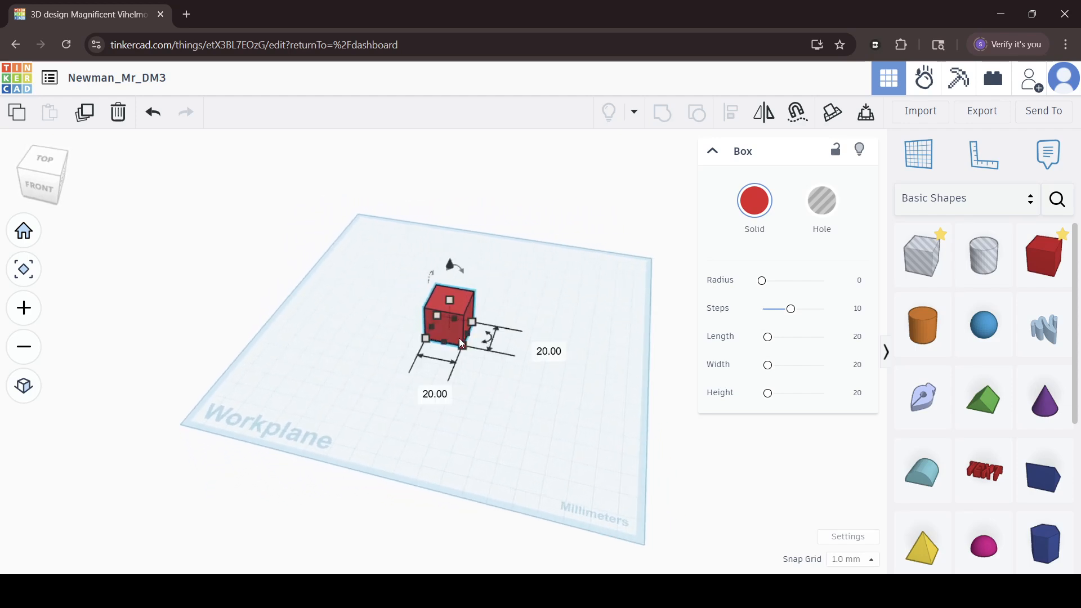
pyautogui.scroll(3, 470, 372)
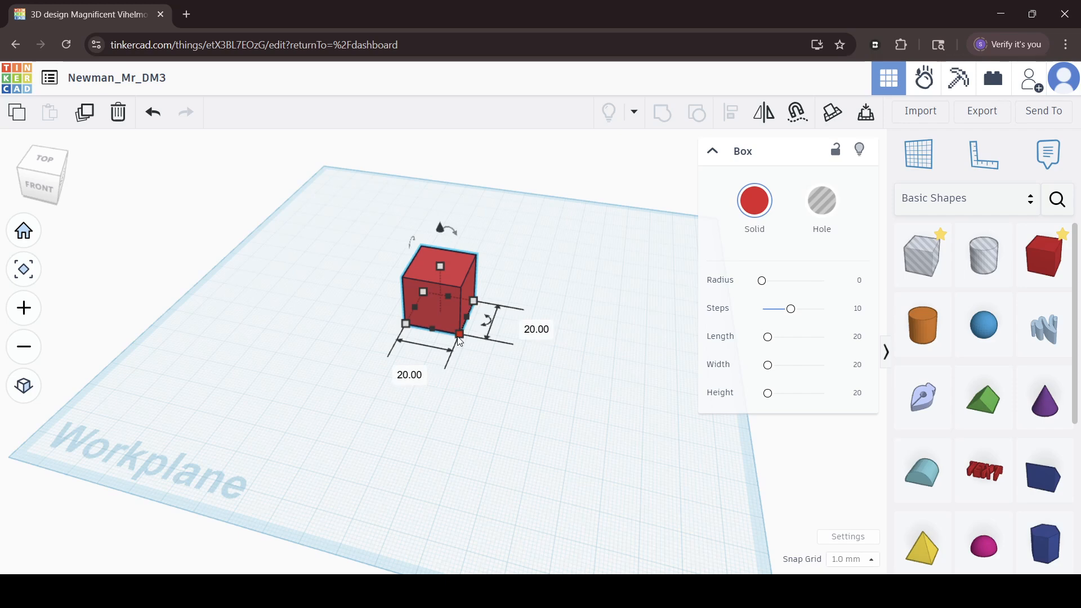
pyautogui.click(409, 375)
pyautogui.write('80')
pyautogui.press('Return')
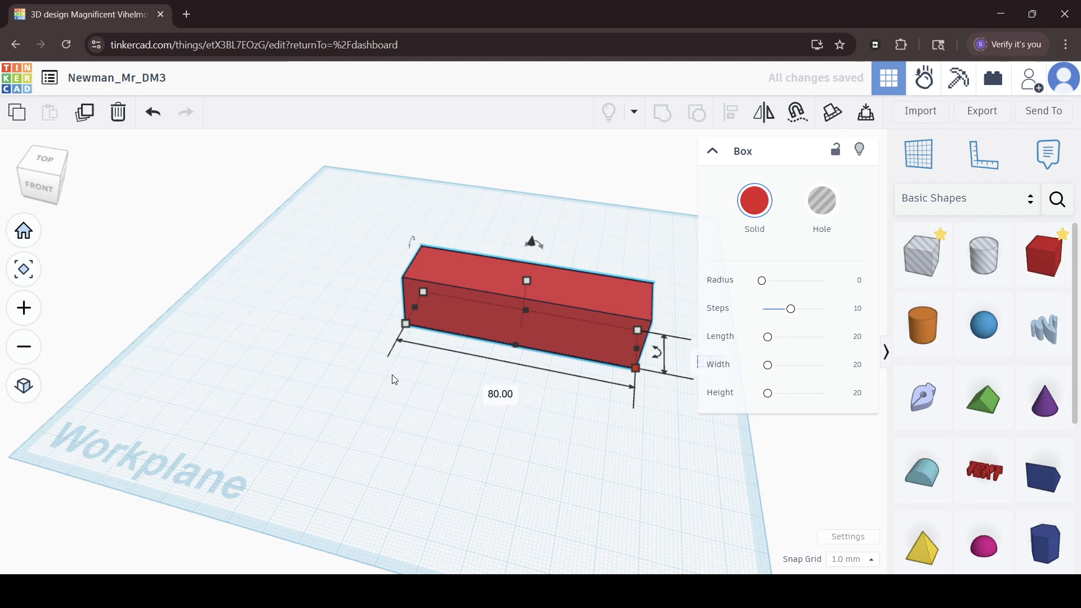
pyautogui.press('Return')
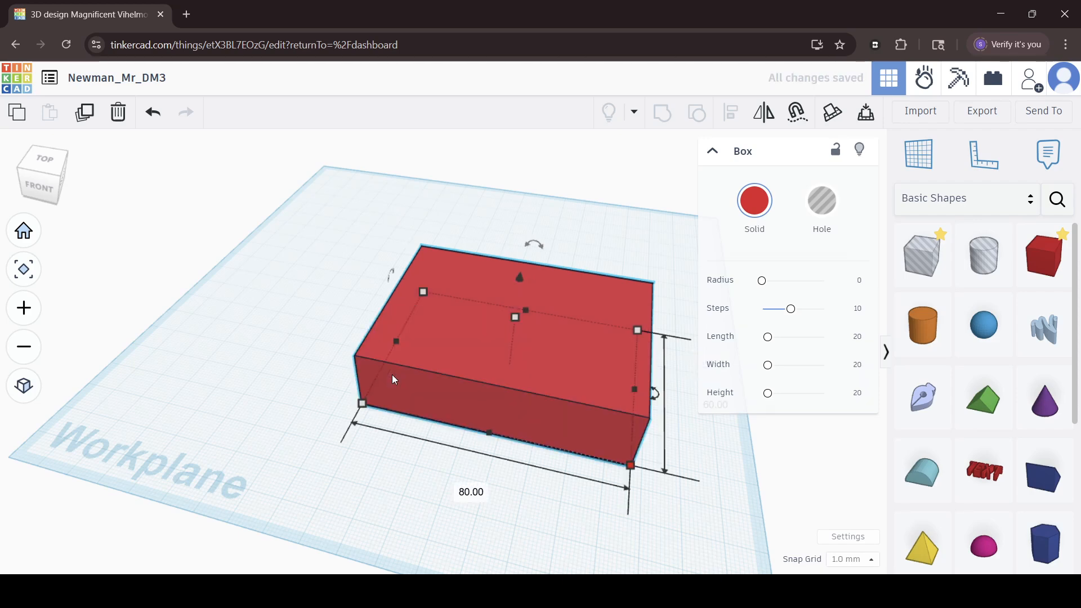
# Set the height of the red box to 3 mm to make it a thin plate.
pyautogui.moveTo(169, 386); pyautogui.dragTo(201, 499, button='right')
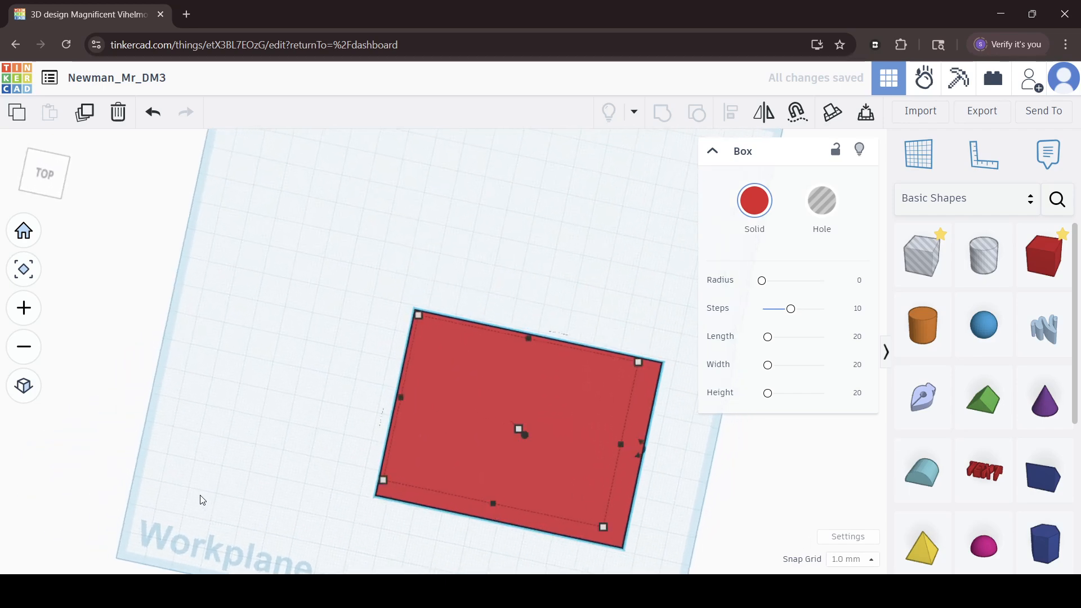
pyautogui.moveTo(323, 387); pyautogui.dragTo(302, 241, button='middle')
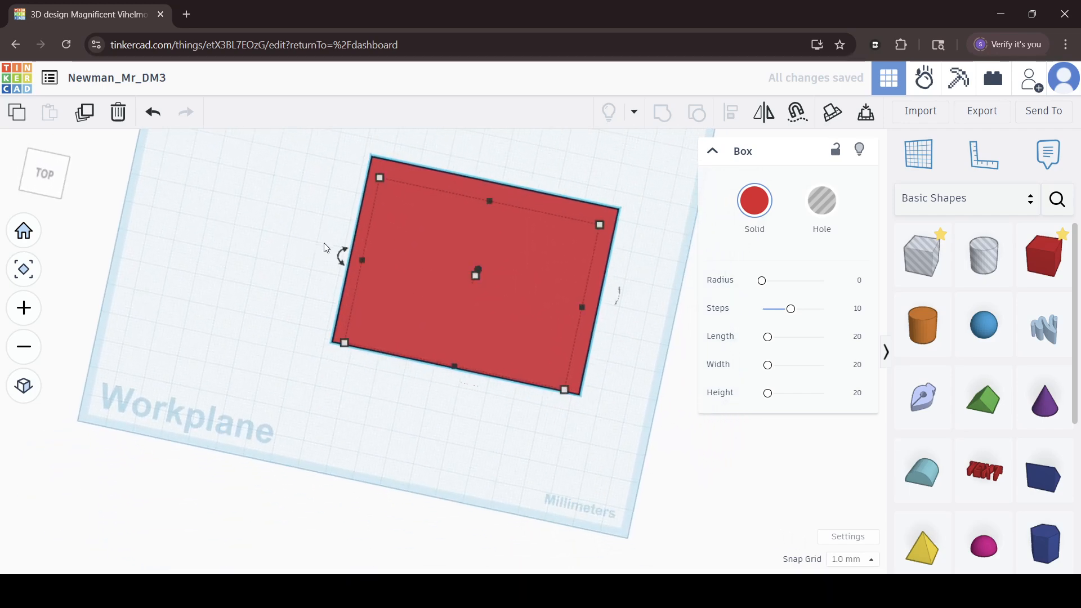
pyautogui.moveTo(437, 441); pyautogui.dragTo(523, 332, button='right')
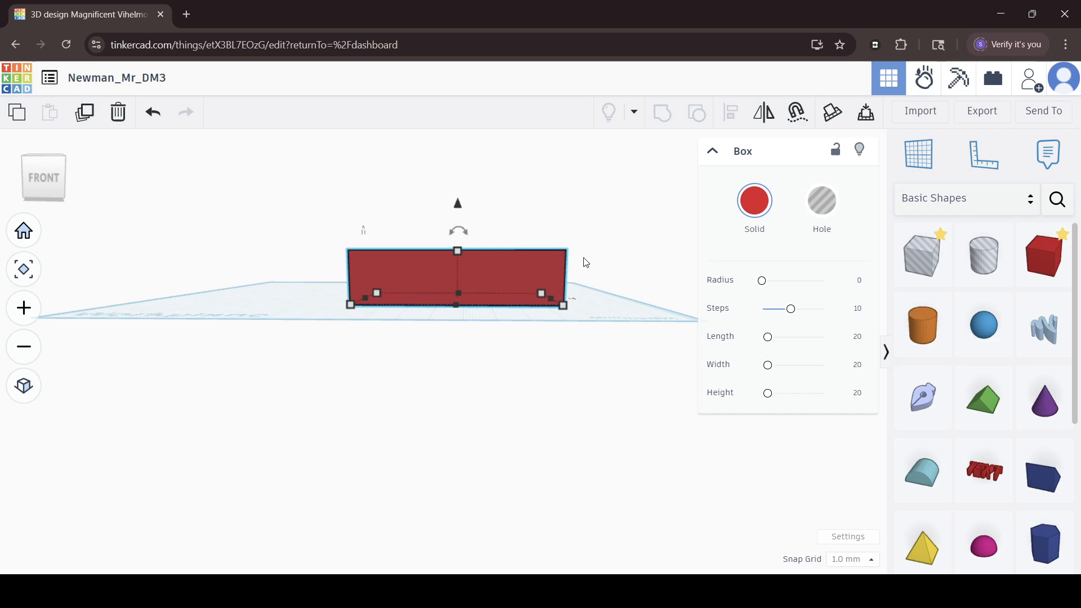
pyautogui.moveTo(551, 257); pyautogui.dragTo(580, 294, button='right')
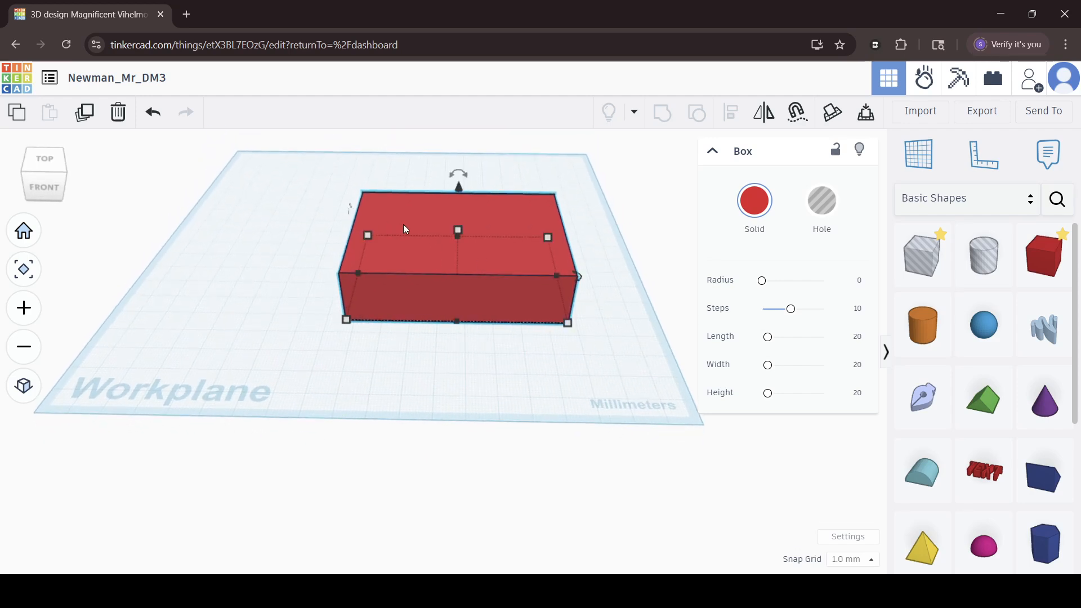
pyautogui.moveTo(606, 225); pyautogui.dragTo(620, 204, button='right')
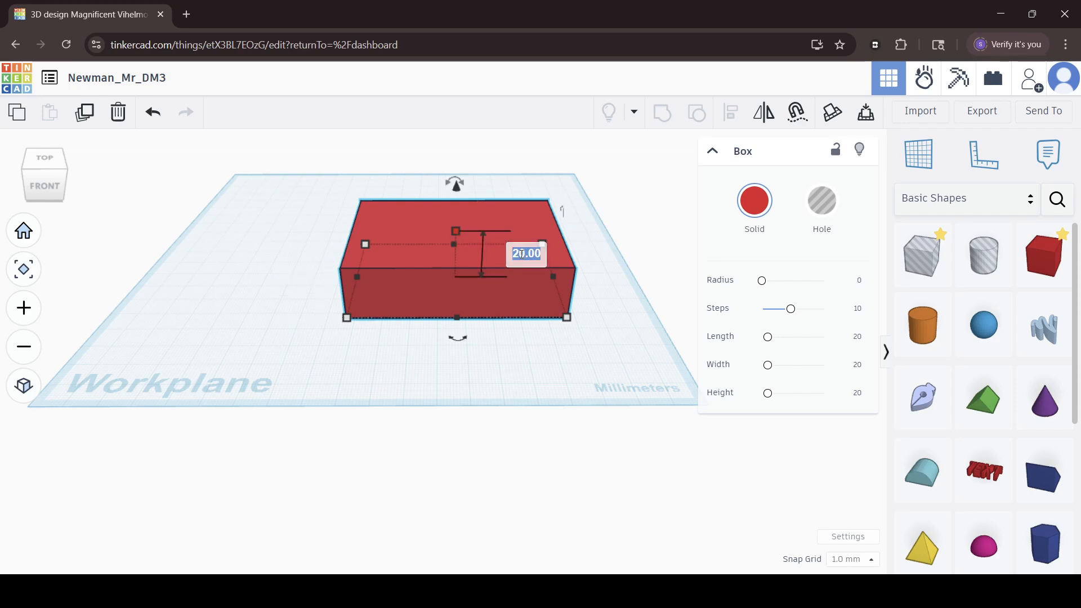
pyautogui.write('3')
pyautogui.press('Return')
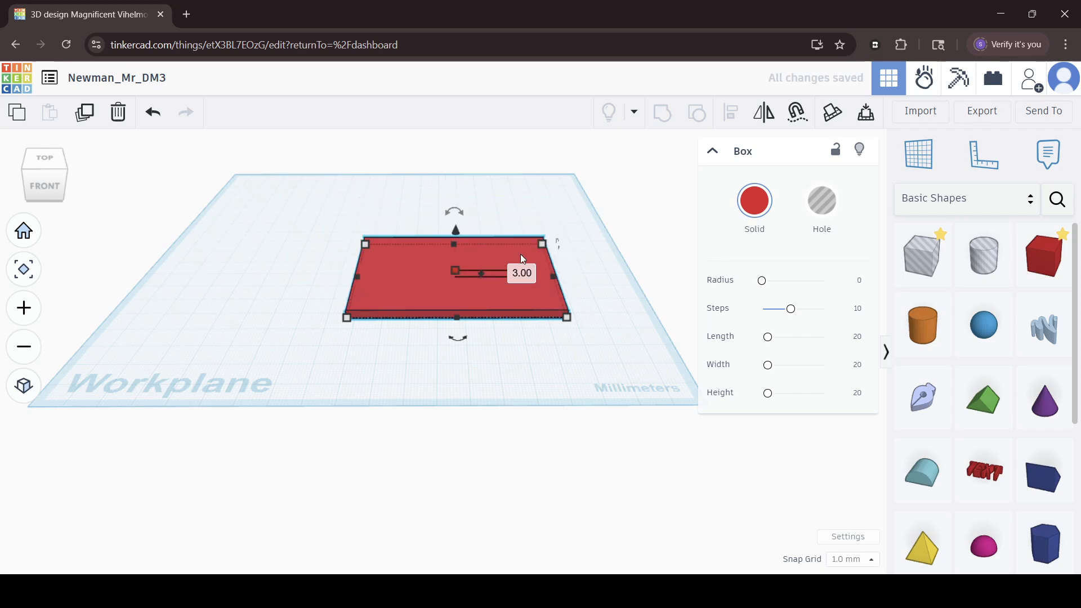
# Place a Text shape on the back part of the red plate and change its wording to the last name.
pyautogui.moveTo(302, 244); pyautogui.dragTo(309, 280, button='right')
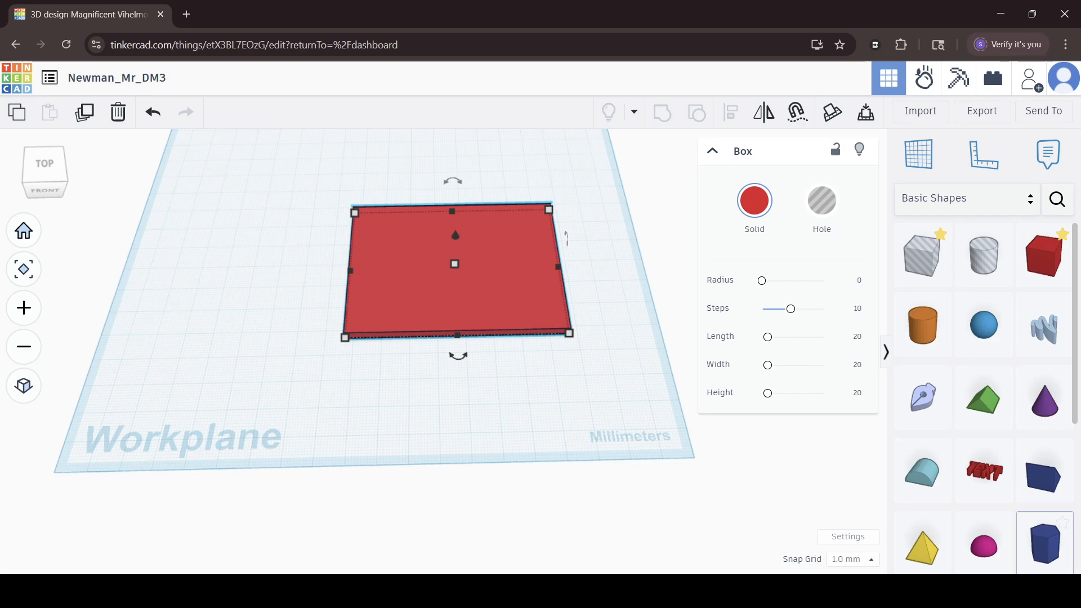
pyautogui.click(610, 398)
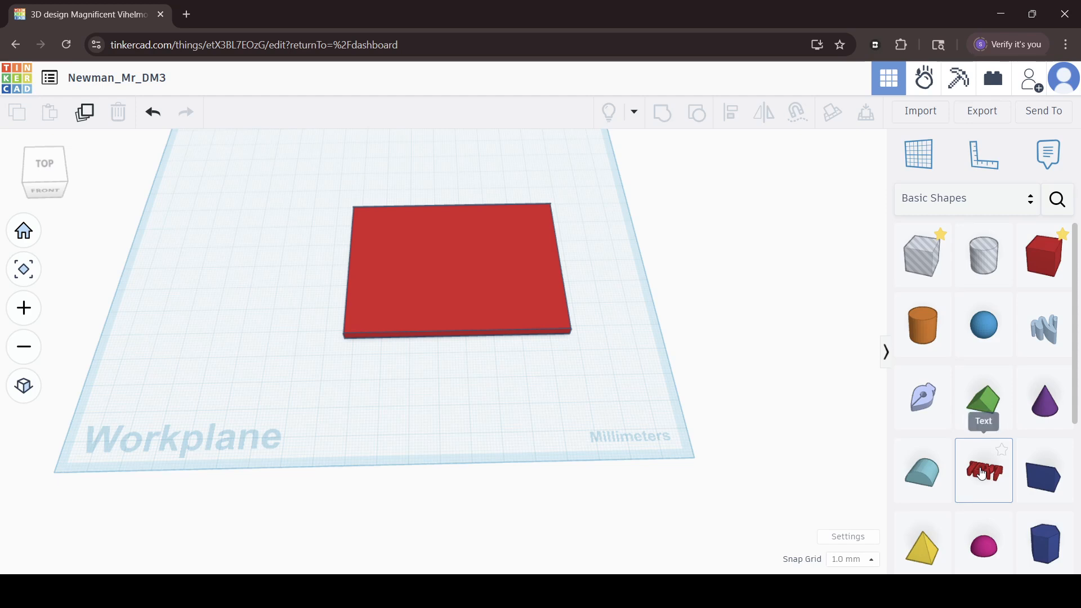
pyautogui.moveTo(983, 474); pyautogui.dragTo(451, 241)
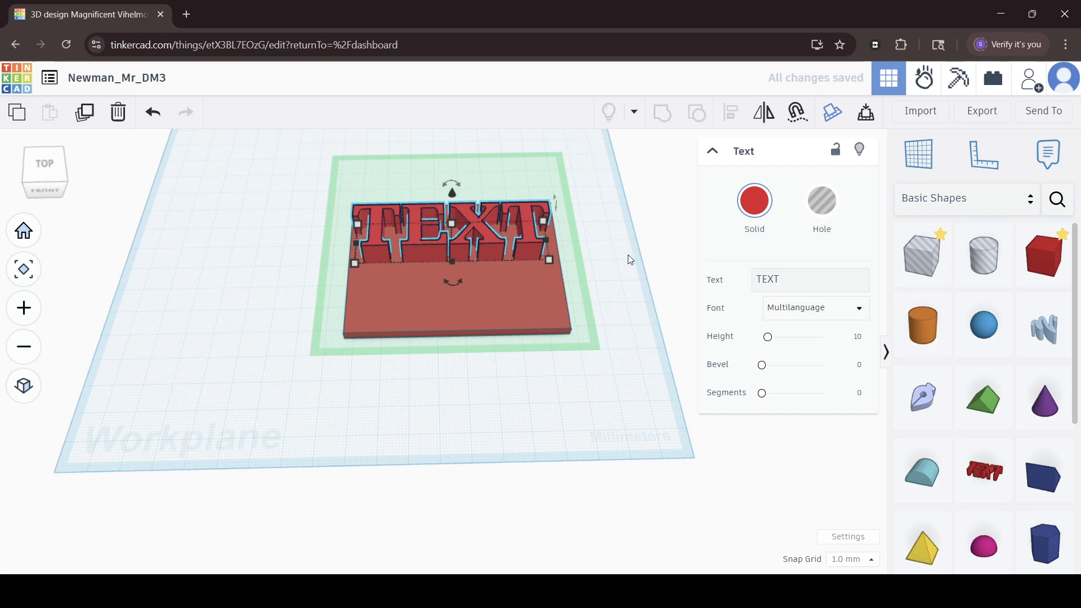
pyautogui.click(813, 277)
pyautogui.press('BackSpace')
pyautogui.press('BackSpace')
pyautogui.press('BackSpace')
pyautogui.press('BackSpace')
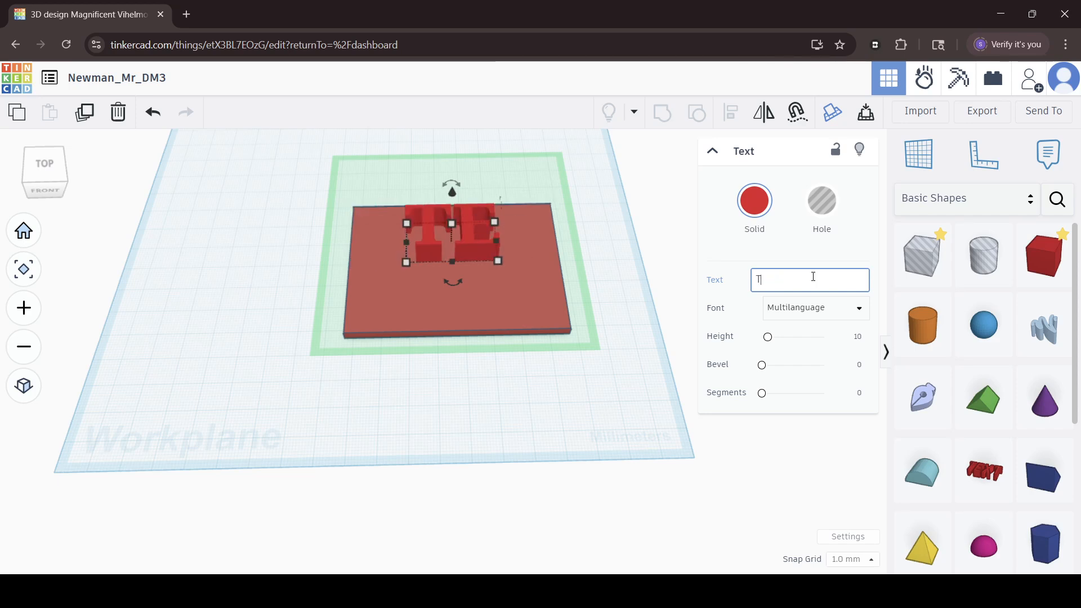
pyautogui.write('Newman')
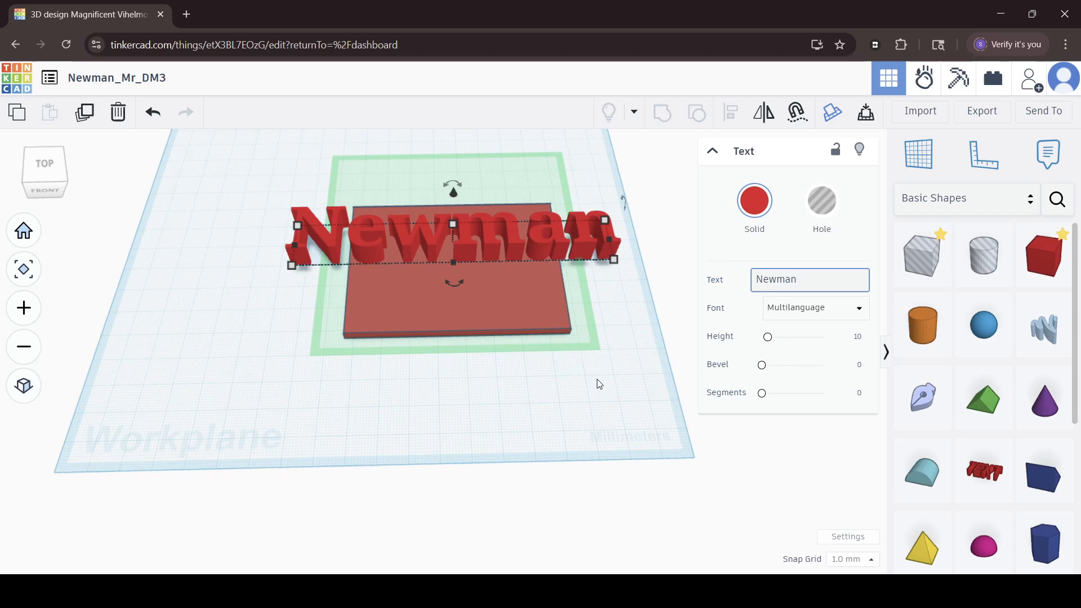
# Change the font of the name text to Sans Mono.
pyautogui.click(834, 315)
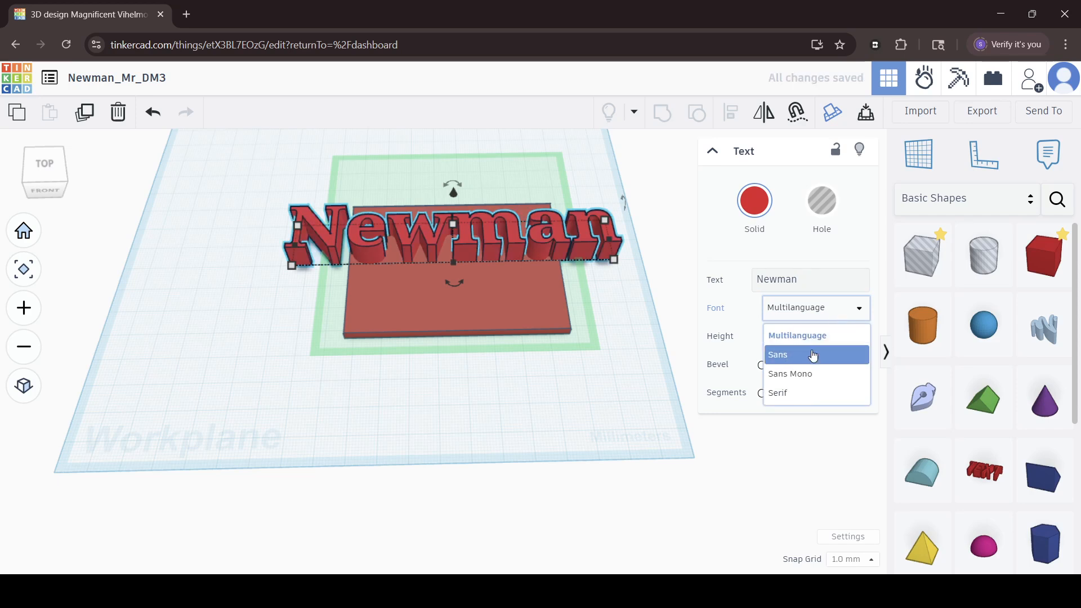
pyautogui.click(814, 373)
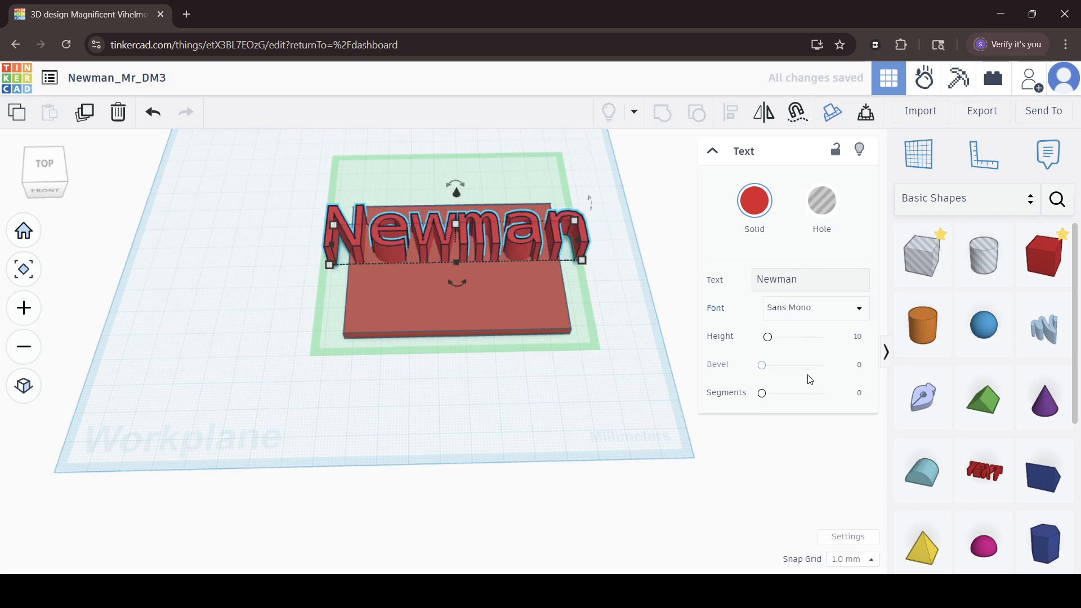
pyautogui.click(511, 402)
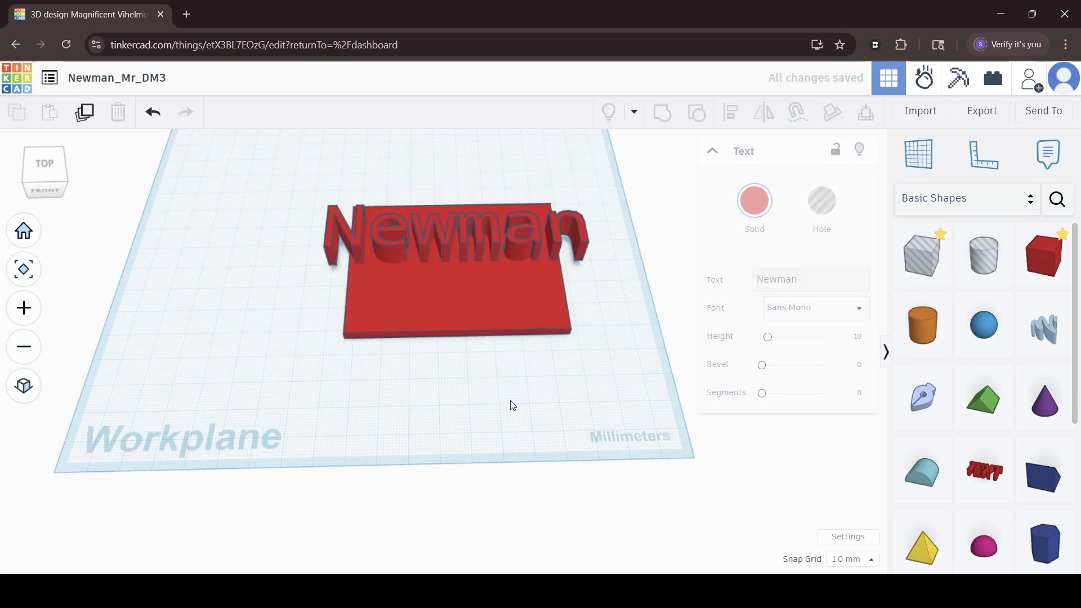
# Try scaling the name text down proportionally and shifting the plate beneath it, and undo both changes.
pyautogui.click(447, 249)
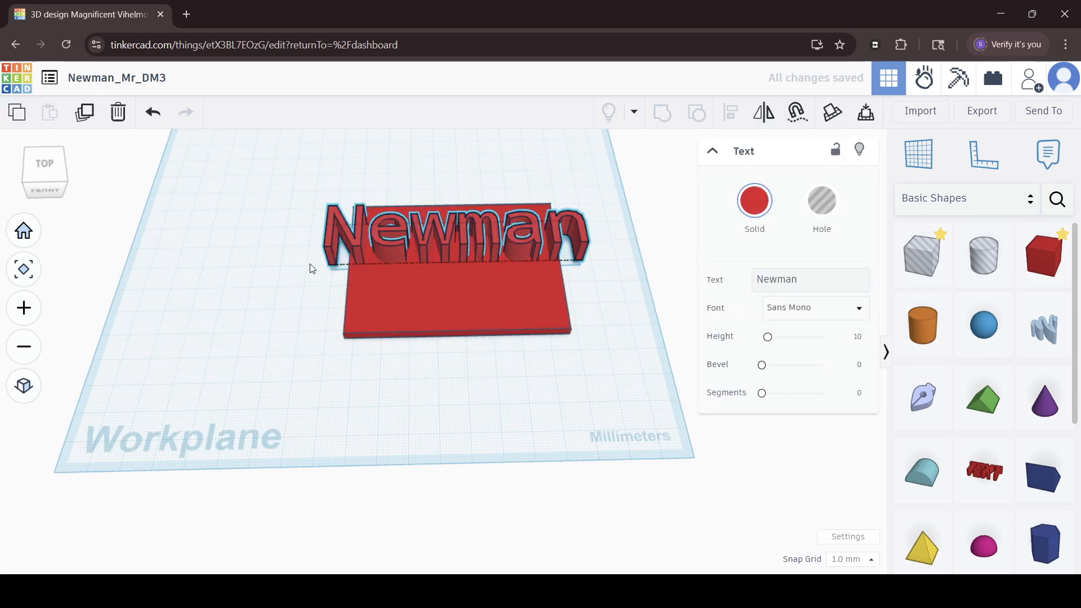
pyautogui.moveTo(310, 264); pyautogui.dragTo(346, 295, button='right')
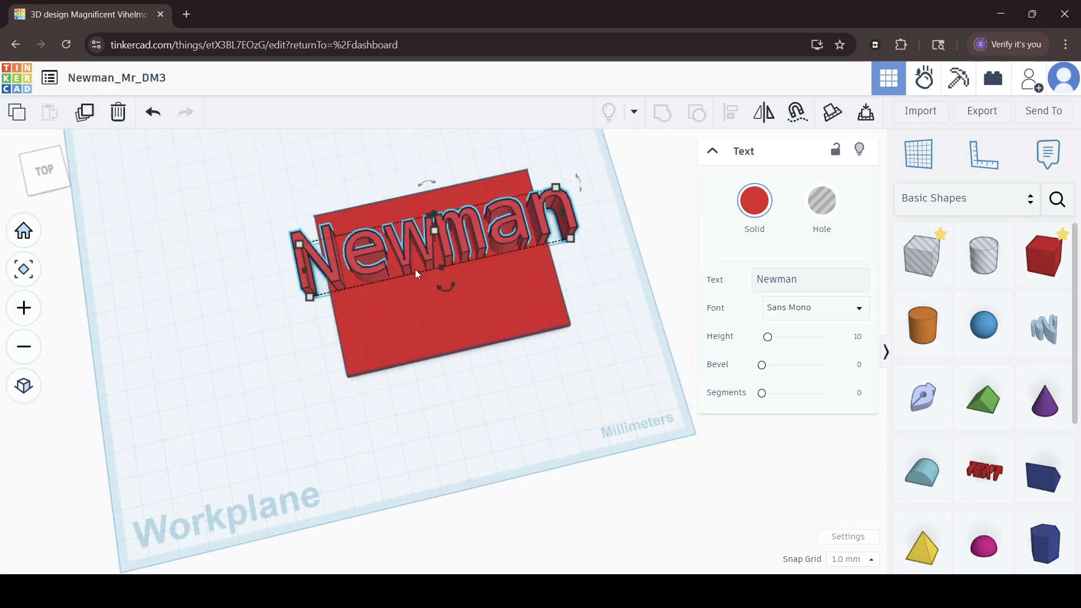
pyautogui.moveTo(574, 242)
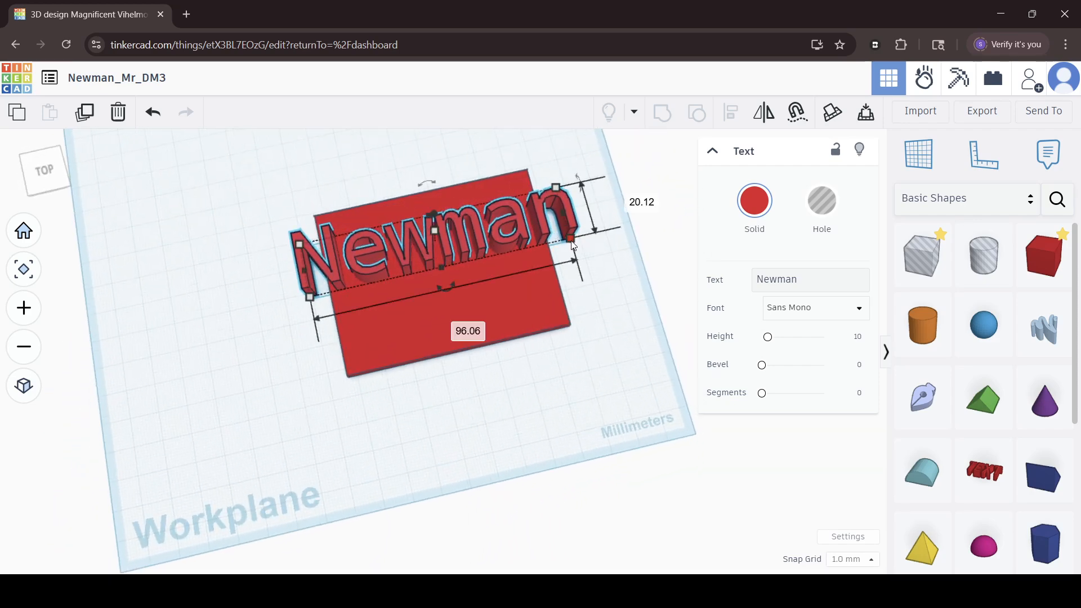
pyautogui.moveTo(573, 244); pyautogui.dragTo(398, 251)
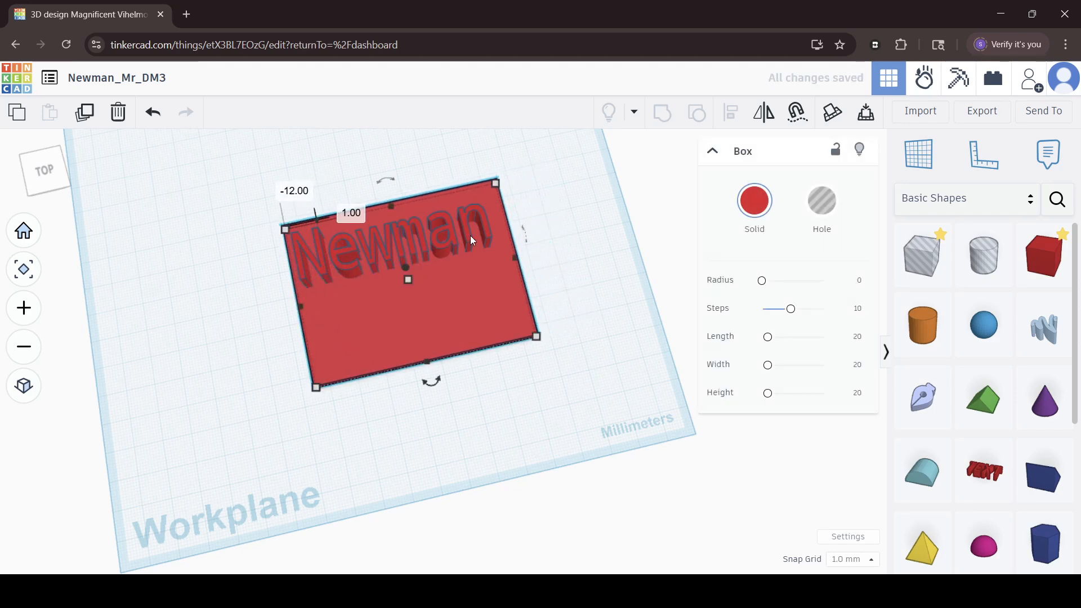
pyautogui.click(550, 236)
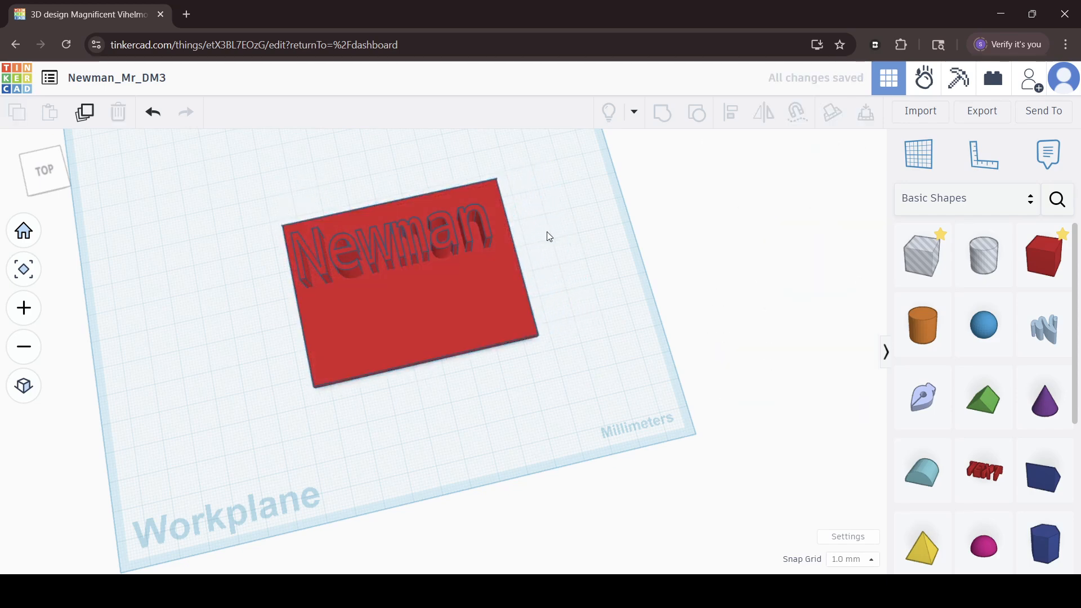
pyautogui.hotkey('ctrl', 'z')
pyautogui.hotkey('ctrl', 'z')
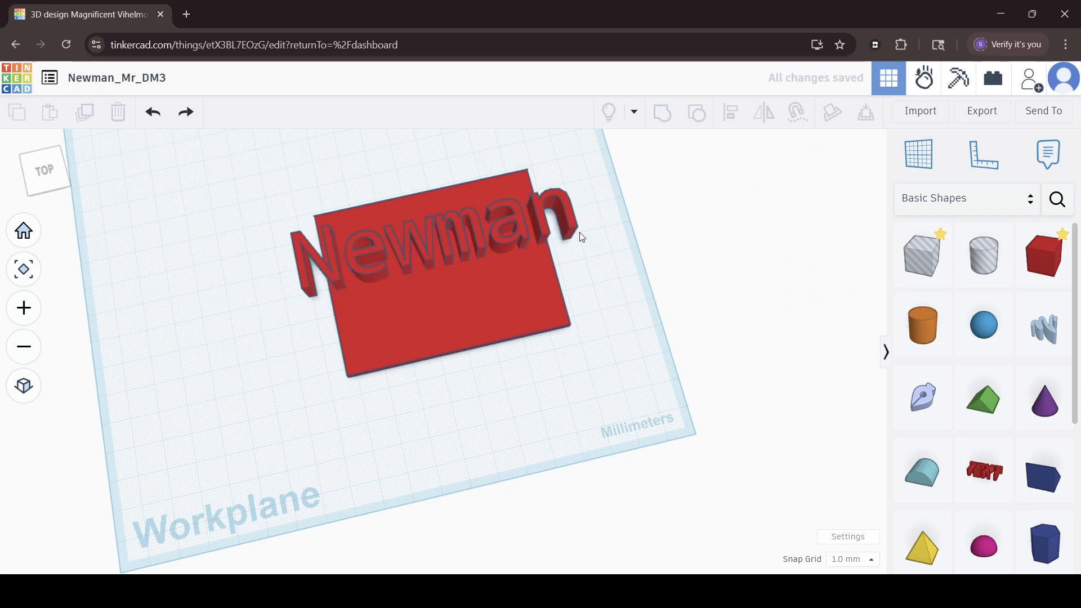
# Scale the name text proportionally to about 74 by 16 mm and align its centre with the plate's along the plate's length.
pyautogui.click(570, 223)
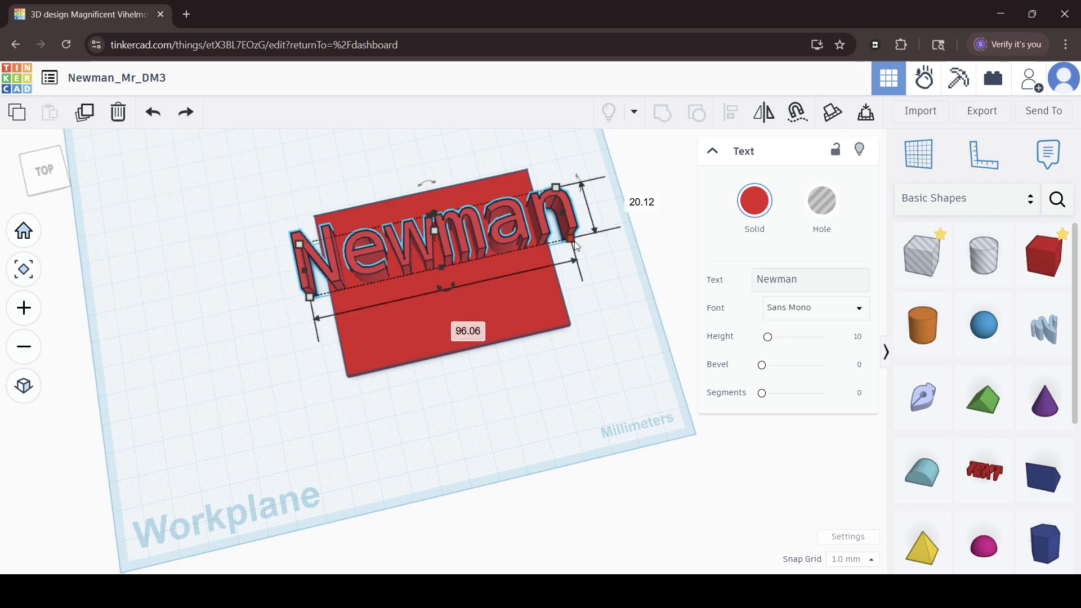
pyautogui.moveTo(575, 245); pyautogui.dragTo(511, 228)
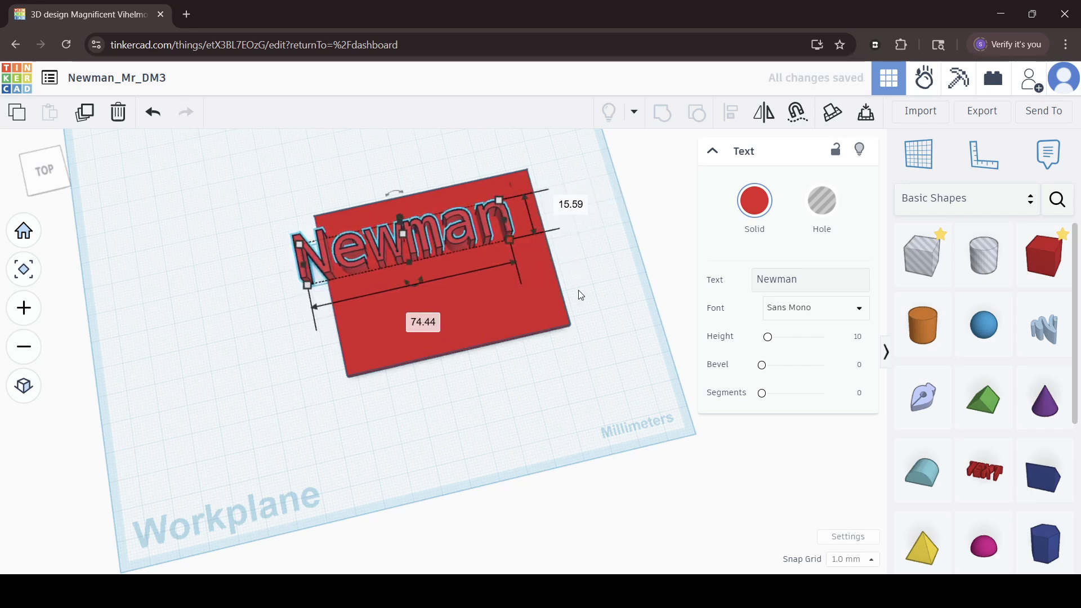
pyautogui.moveTo(579, 294); pyautogui.dragTo(542, 260, button='right')
pyautogui.moveTo(273, 181); pyautogui.dragTo(571, 286)
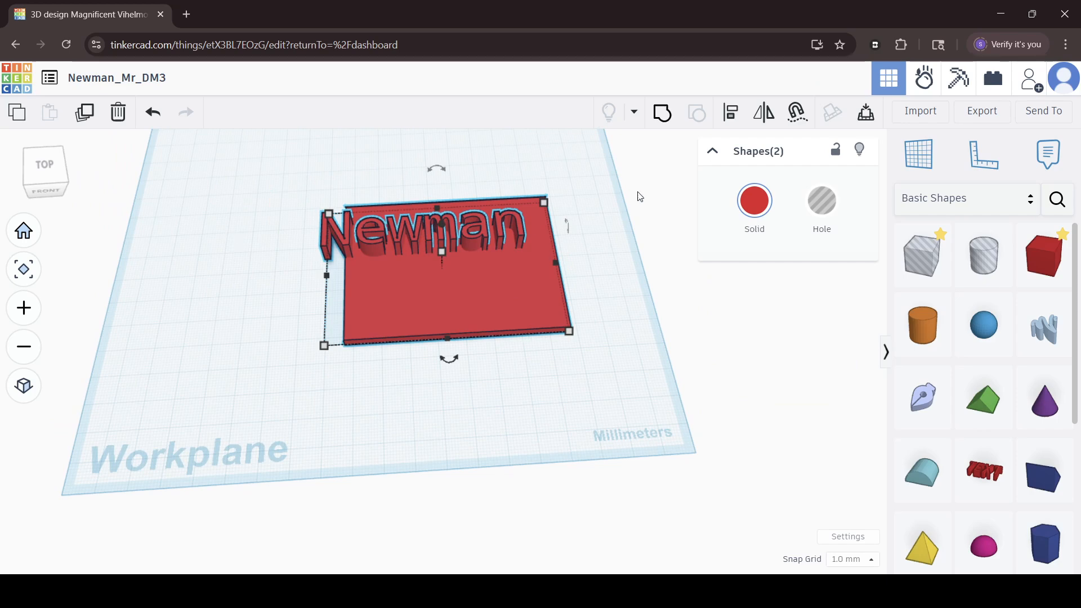
pyautogui.click(731, 112)
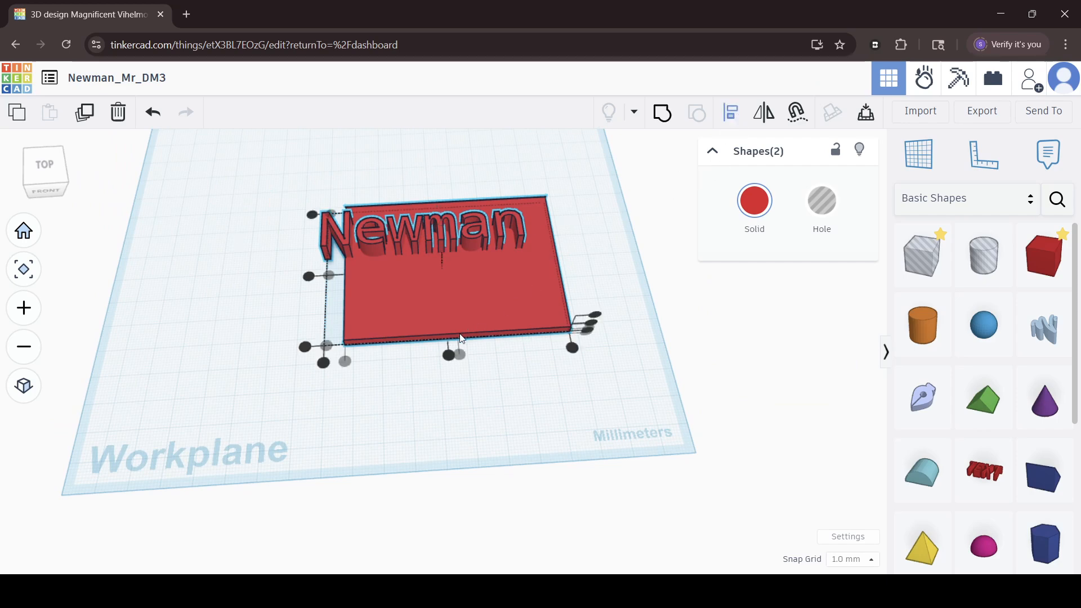
pyautogui.click(449, 355)
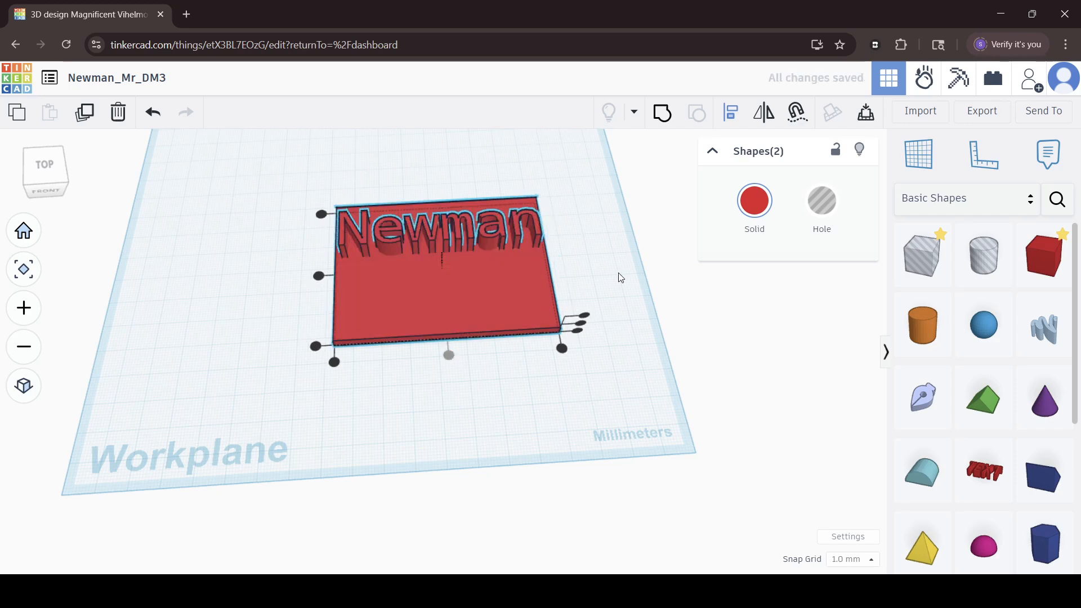
# Reduce the height of the name text on the plate to 2 mm.
pyautogui.moveTo(621, 277); pyautogui.dragTo(538, 186, button='right')
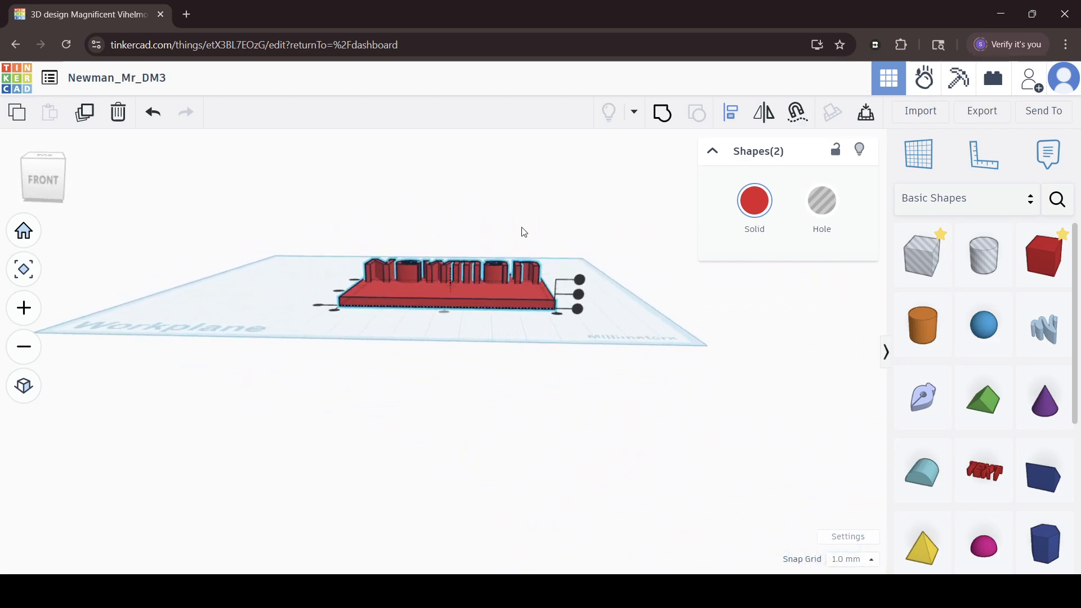
pyautogui.click(524, 231)
pyautogui.click(476, 269)
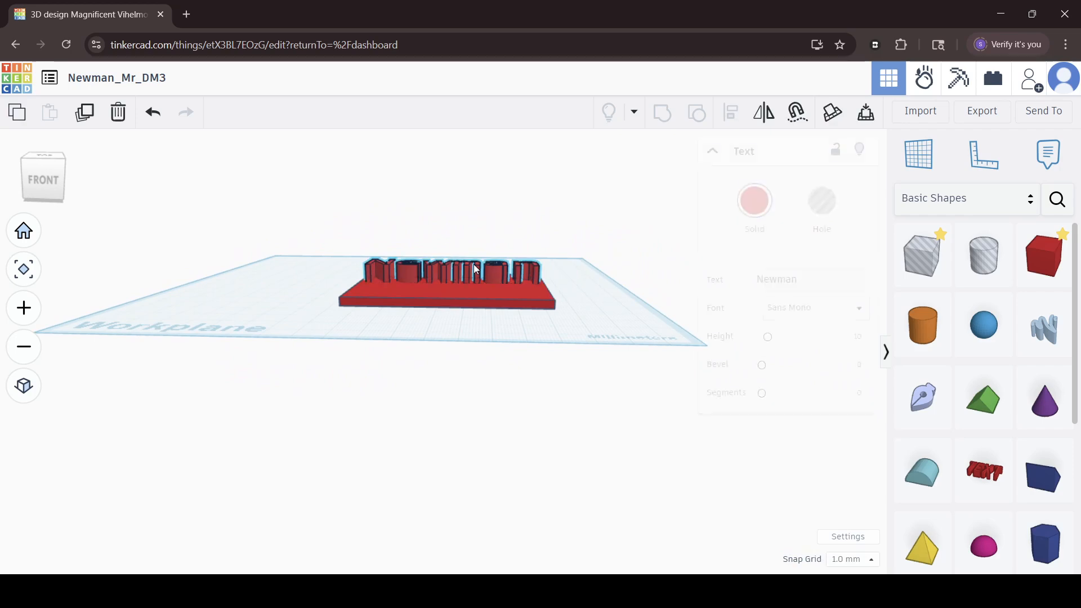
pyautogui.scroll(5, 456, 264)
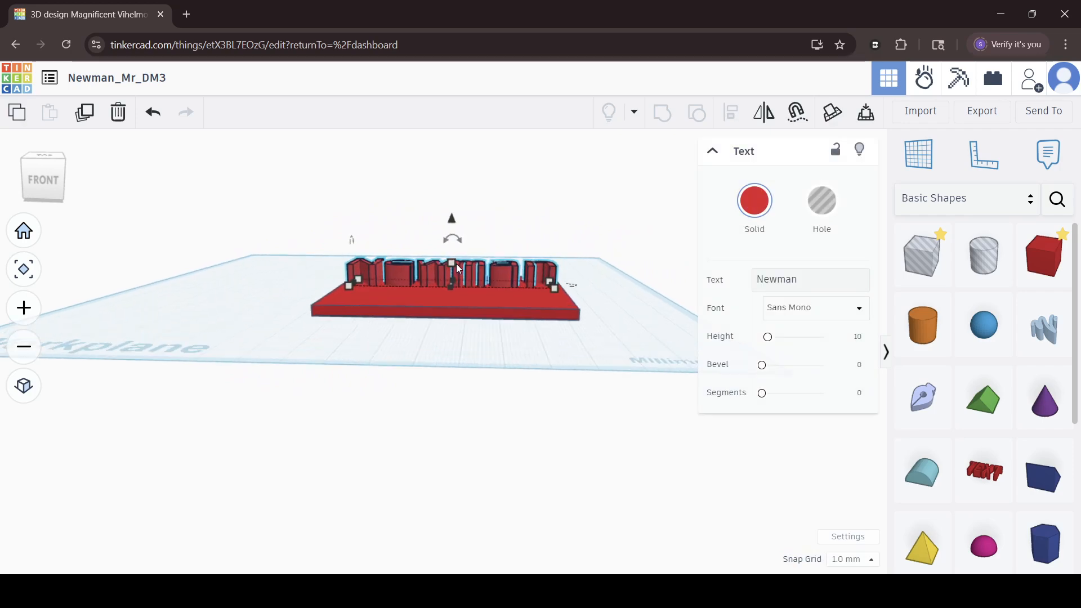
pyautogui.scroll(3, 456, 264)
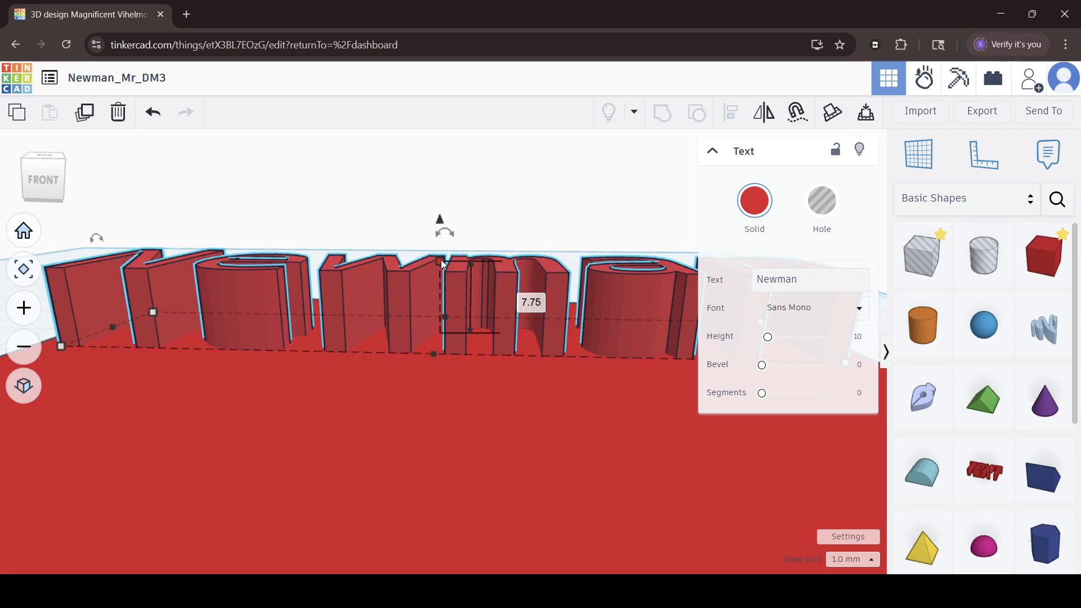
pyautogui.moveTo(441, 259); pyautogui.dragTo(434, 315)
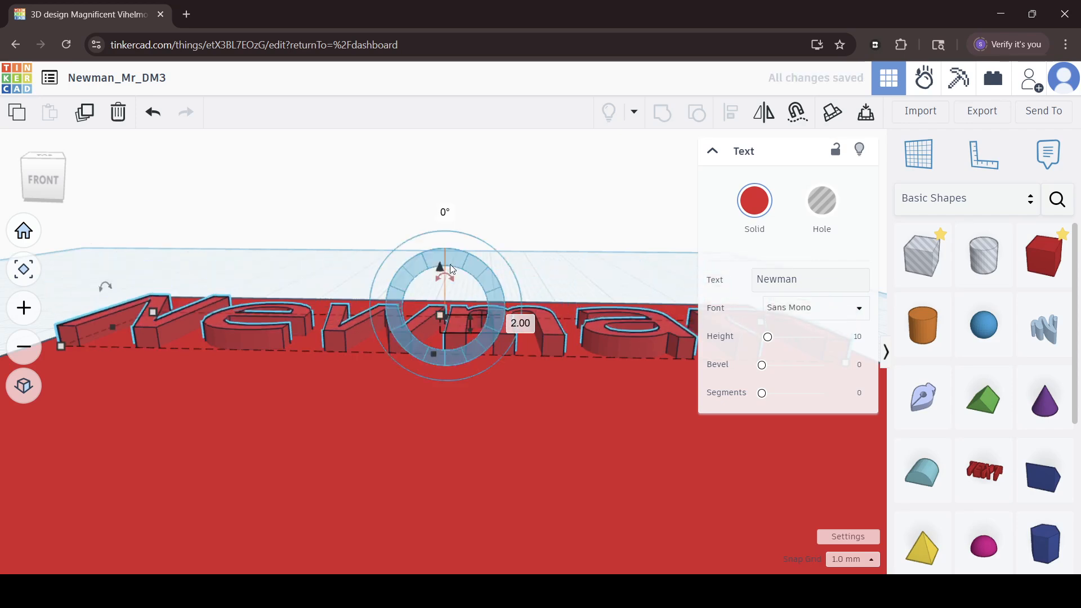
# Raise the height of the name text to 3 mm and turn the text into a hole.
pyautogui.moveTo(486, 256); pyautogui.dragTo(453, 331, button='right')
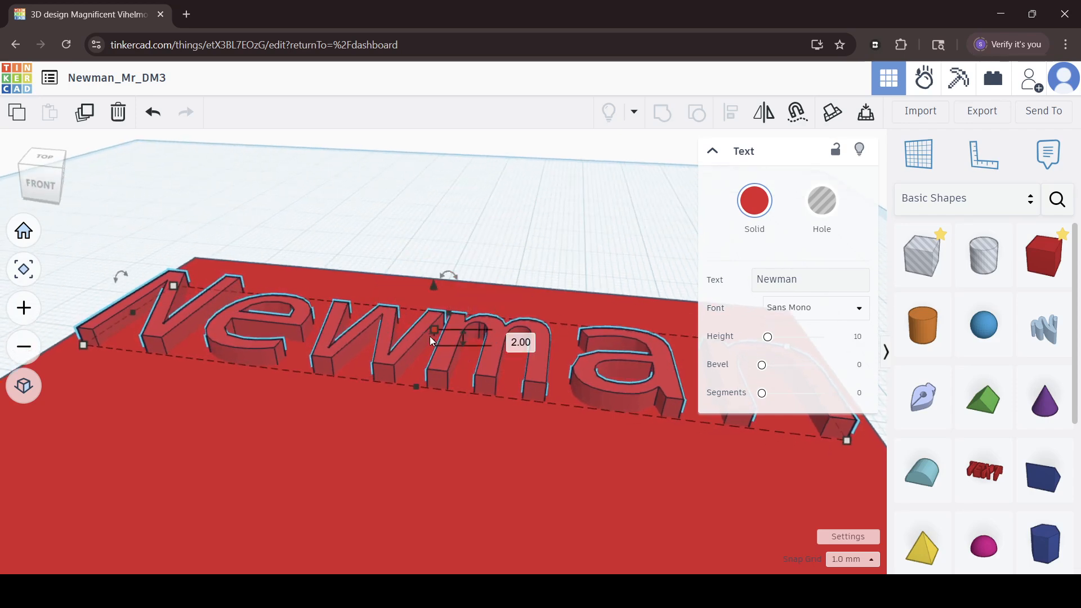
pyautogui.moveTo(435, 333); pyautogui.dragTo(436, 326)
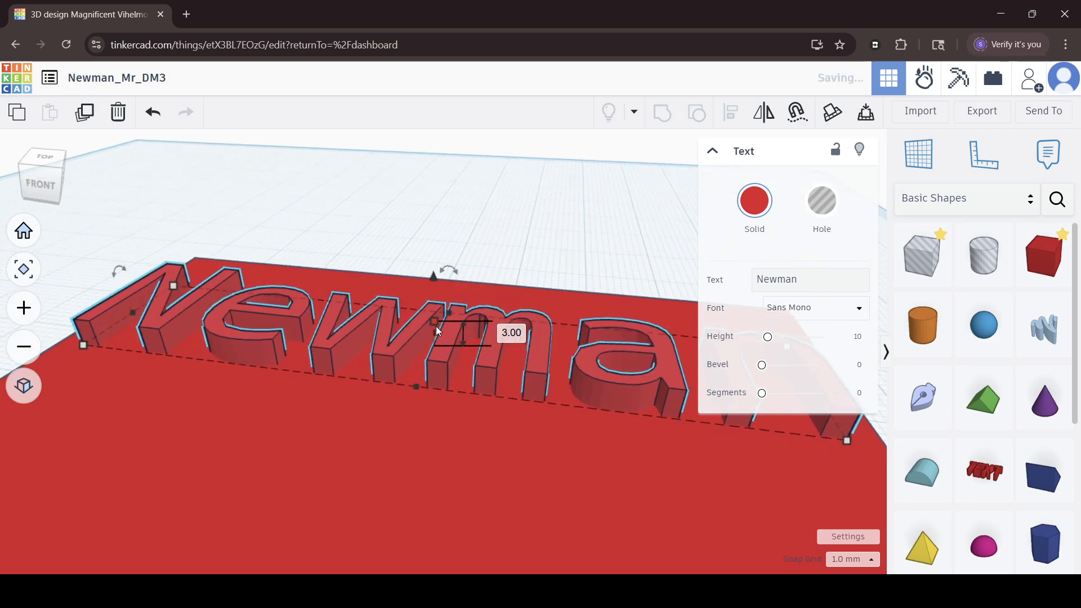
pyautogui.click(821, 209)
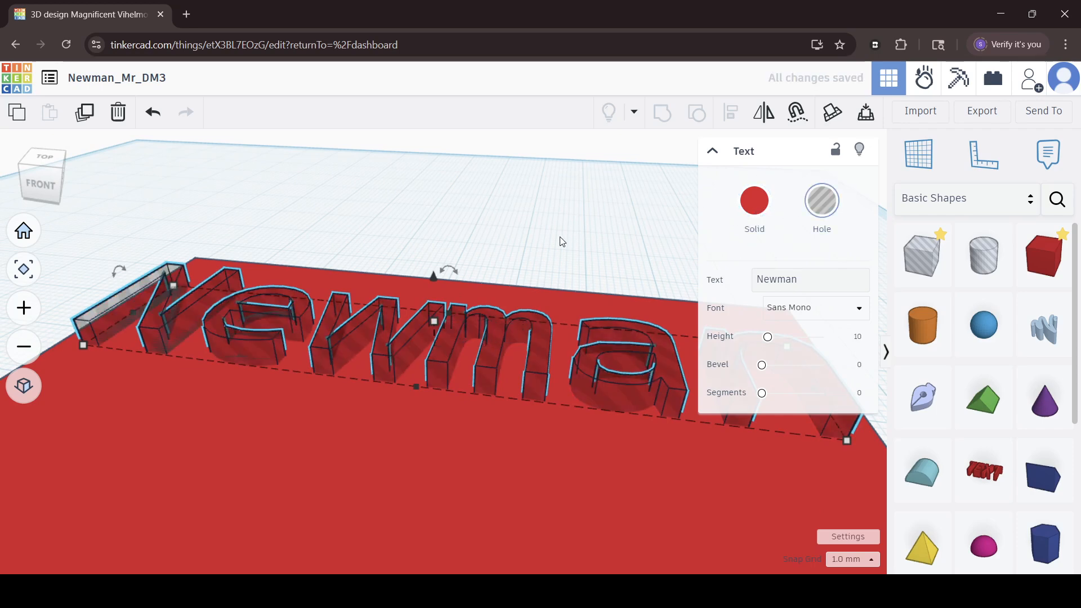
# Group the hole text with the plate so that the name is cut into the plate's surface.
pyautogui.moveTo(561, 242); pyautogui.dragTo(516, 166, button='right')
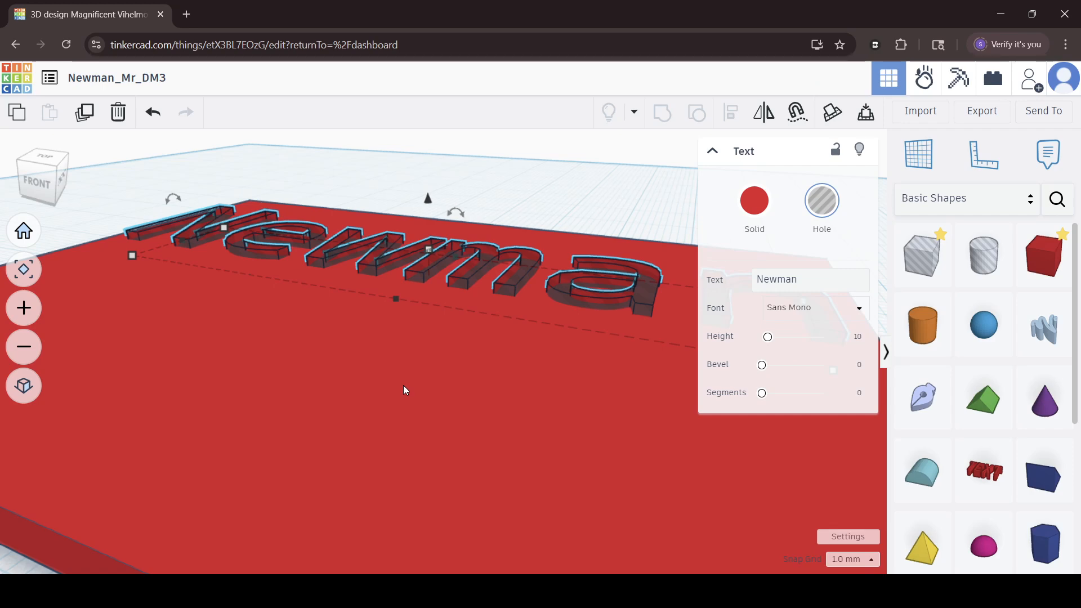
pyautogui.scroll(-3, 403, 385)
pyautogui.moveTo(551, 411); pyautogui.dragTo(667, 499, button='right')
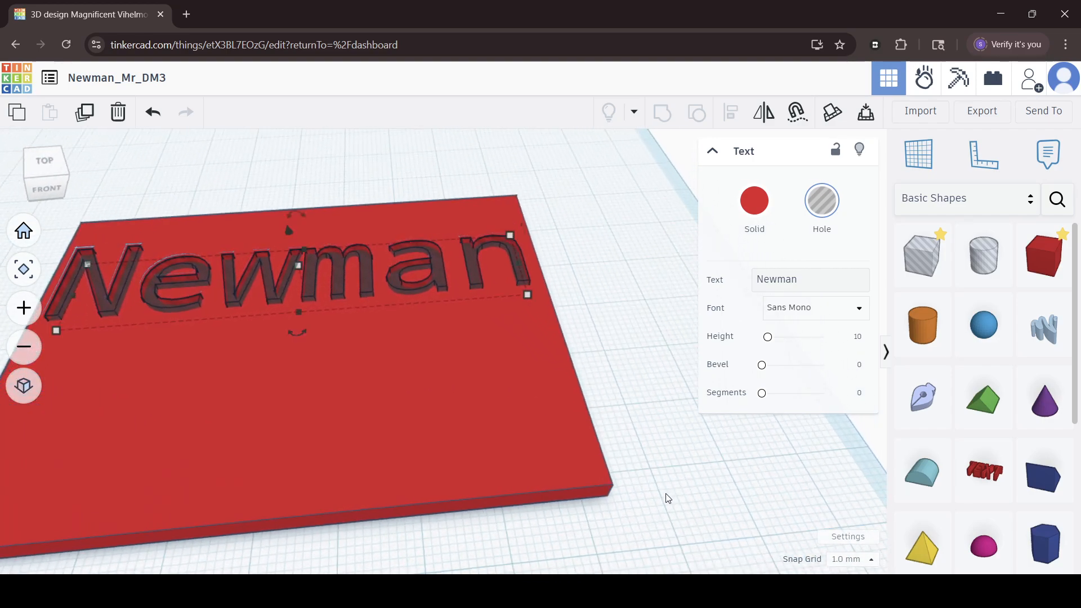
pyautogui.moveTo(666, 494); pyautogui.dragTo(702, 413, button='middle')
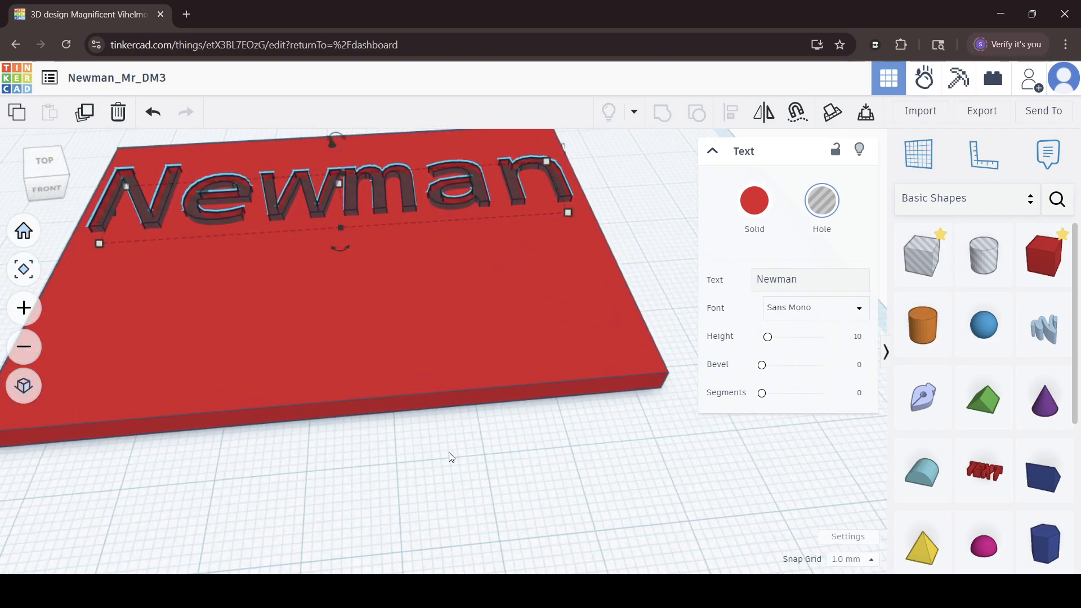
pyautogui.moveTo(349, 433); pyautogui.dragTo(471, 449, button='middle')
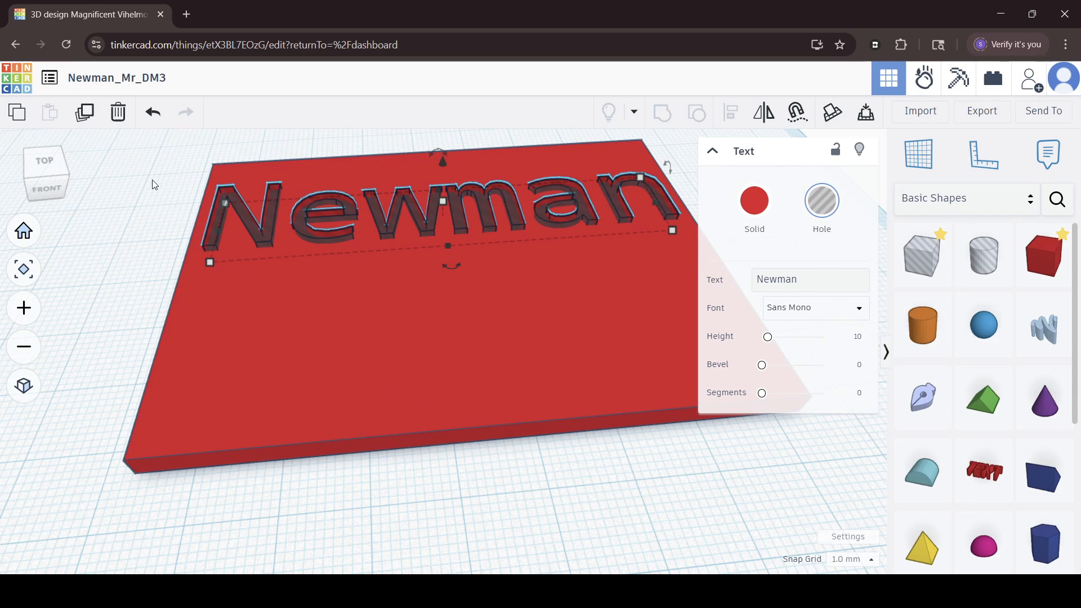
pyautogui.moveTo(281, 242); pyautogui.dragTo(485, 225)
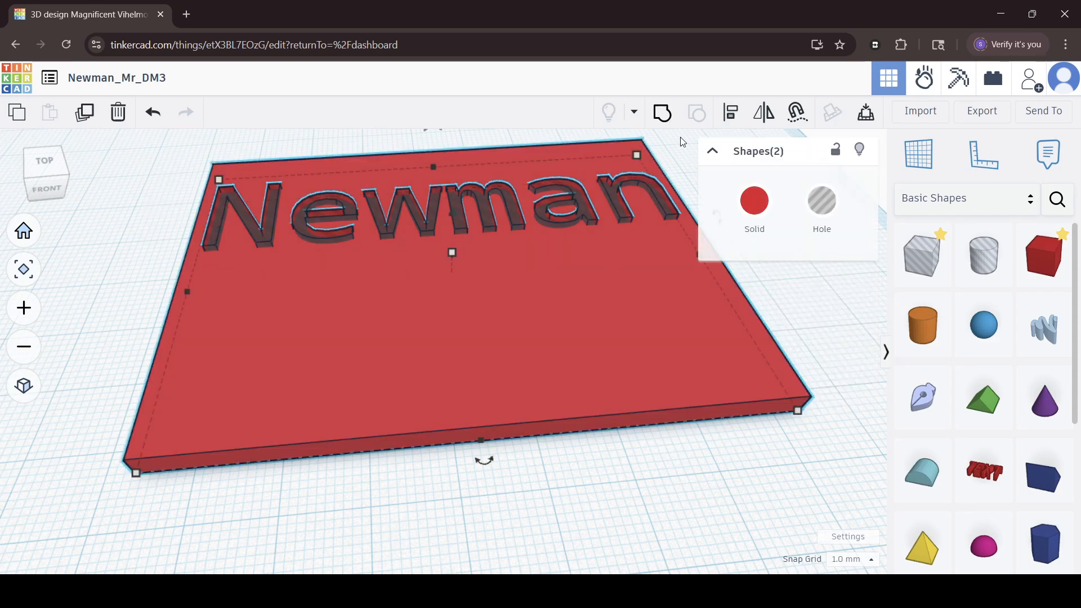
pyautogui.click(662, 112)
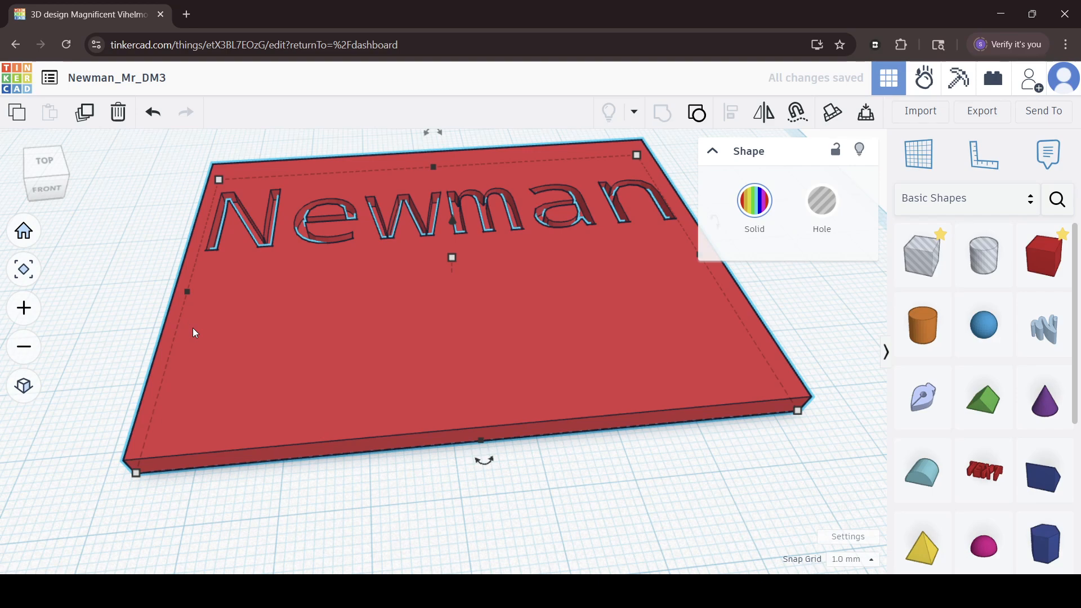
pyautogui.moveTo(244, 340); pyautogui.dragTo(221, 382, button='right')
pyautogui.moveTo(377, 325); pyautogui.dragTo(312, 456, button='middle')
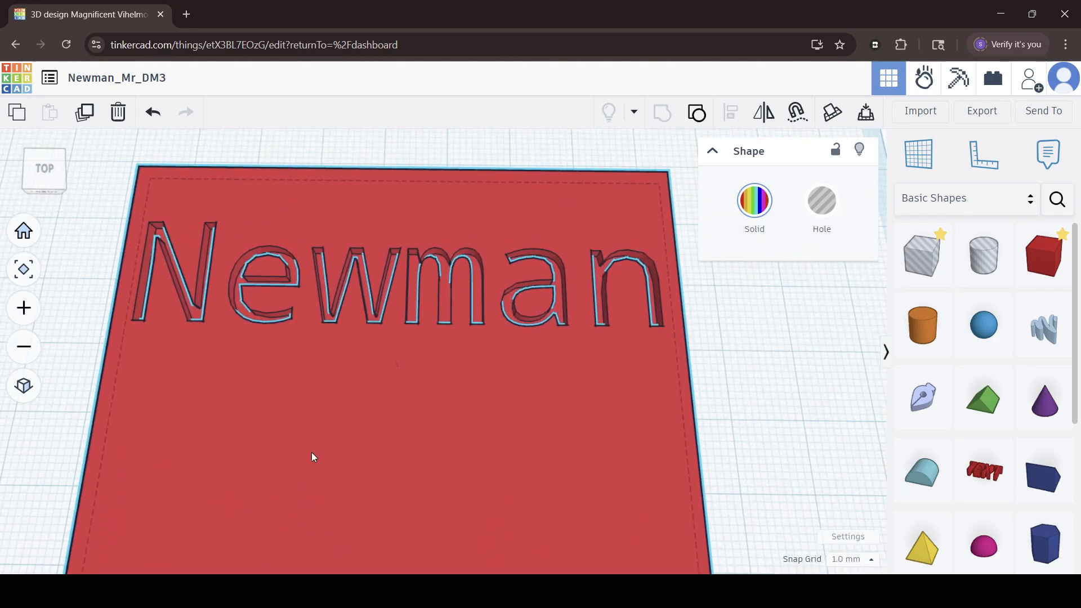
pyautogui.moveTo(311, 456); pyautogui.dragTo(368, 389, button='right')
pyautogui.moveTo(348, 303); pyautogui.dragTo(373, 381, button='right')
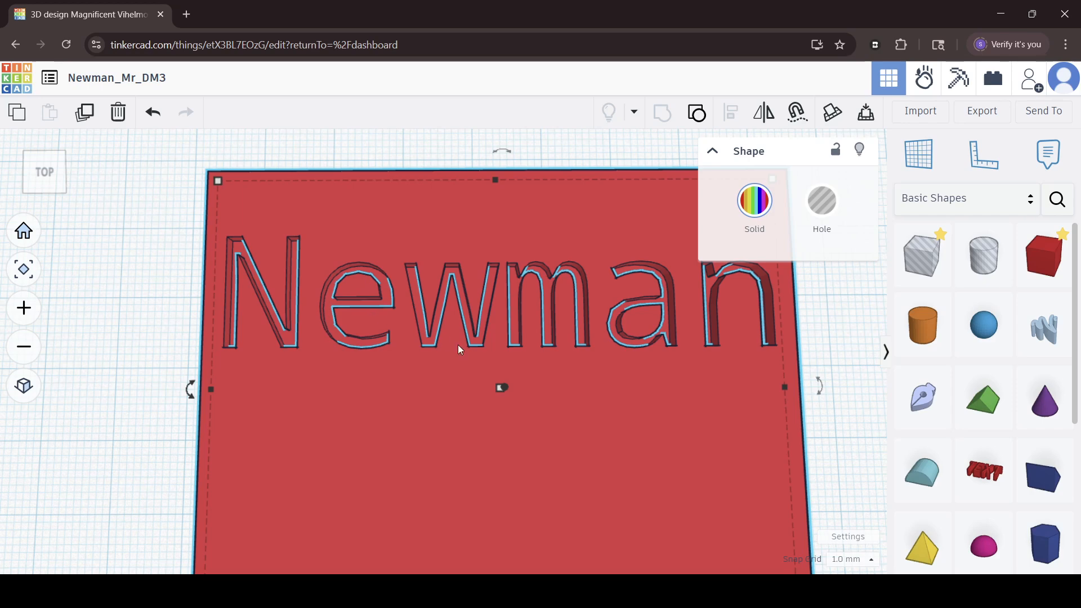
pyautogui.scroll(-3, 459, 350)
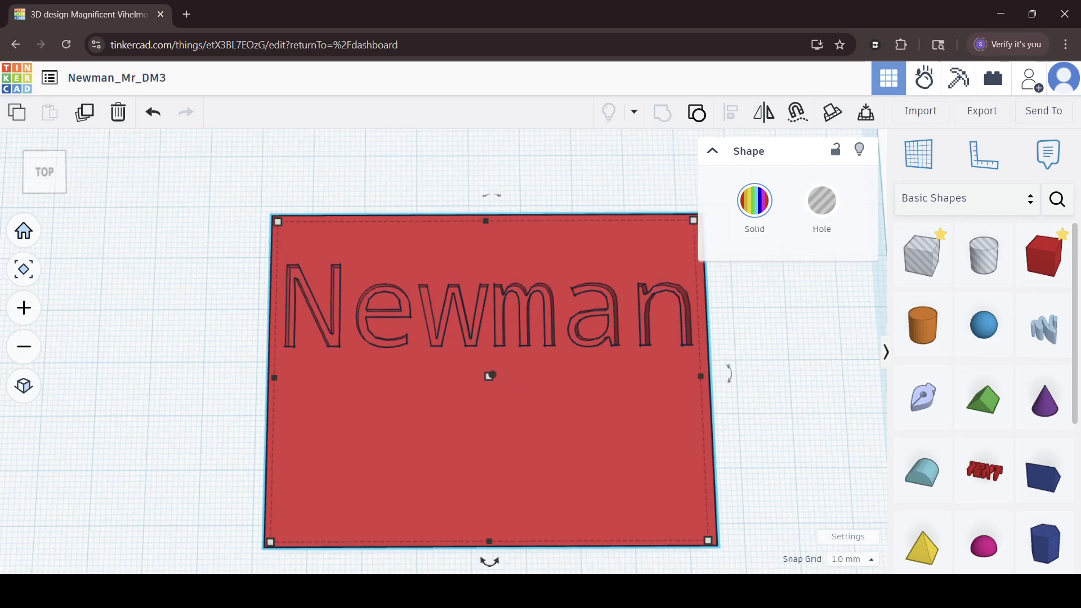
# Search the community shapes for horses and try placing one of the results on the plate.
pyautogui.click(1058, 204)
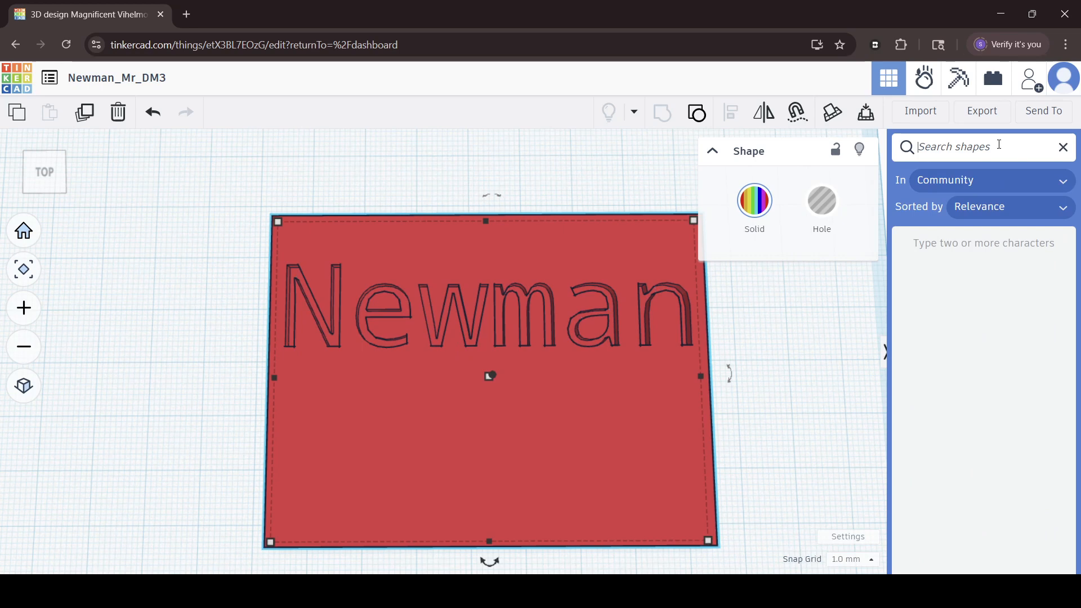
pyautogui.write('horses')
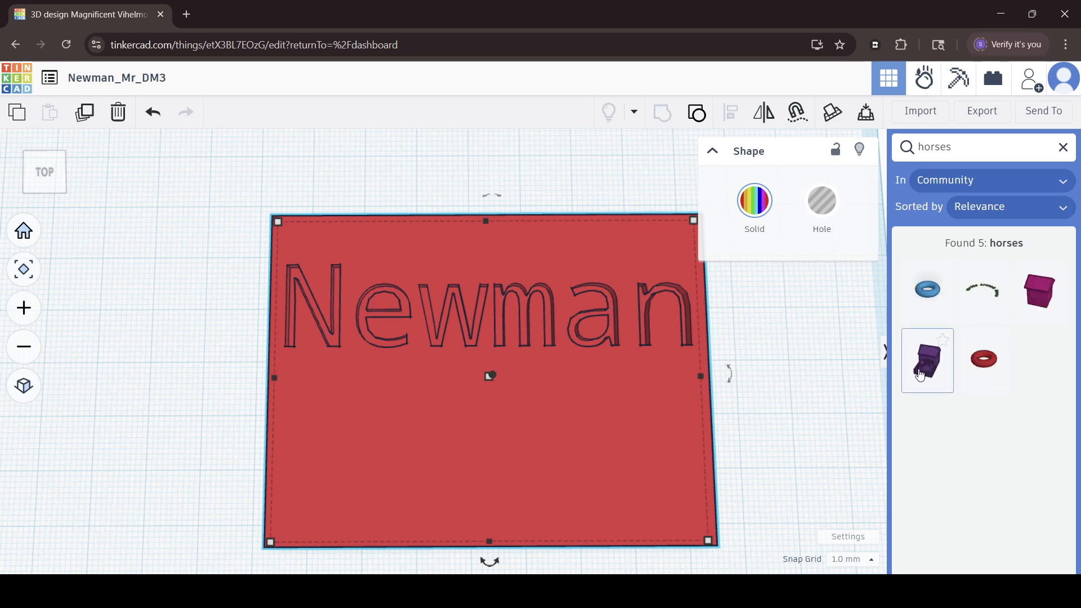
pyautogui.moveTo(919, 374); pyautogui.dragTo(581, 372)
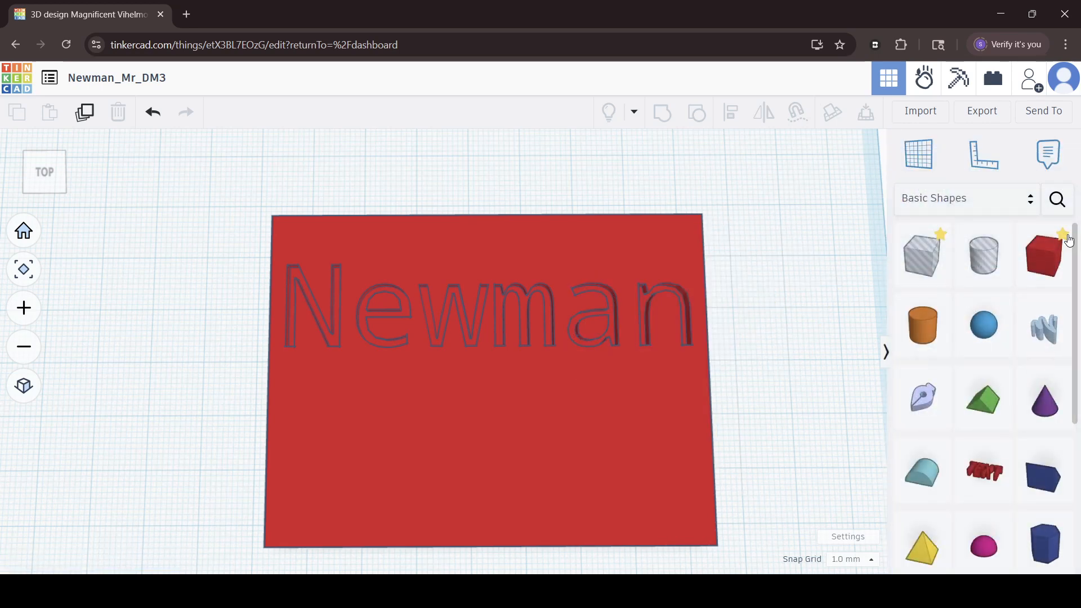
# Search the community shapes for soccer and place a soccer ball on the plate below the start of the name.
pyautogui.click(1058, 199)
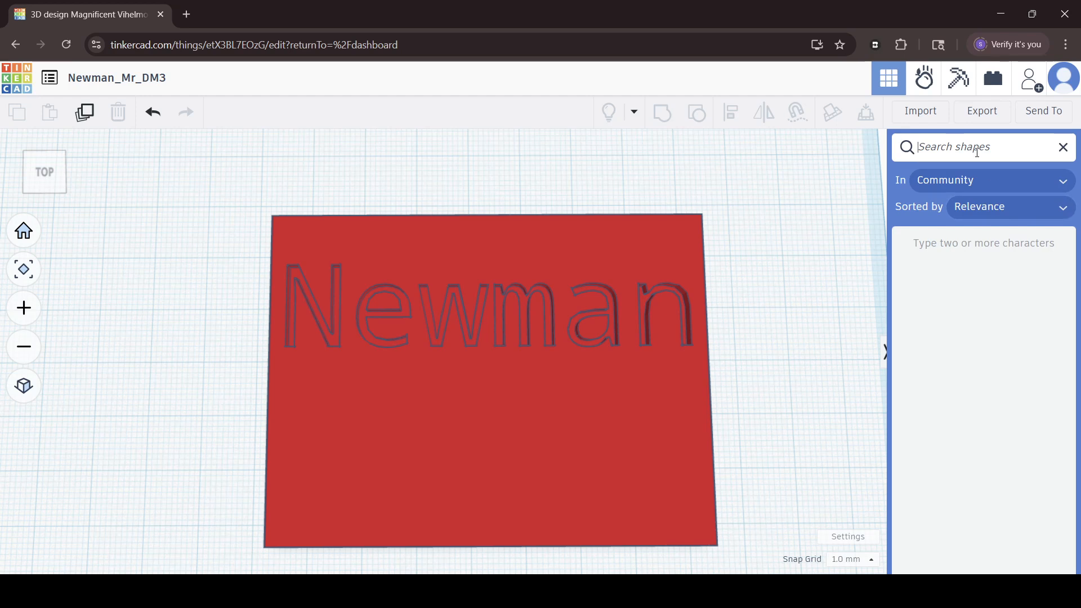
pyautogui.write('soccer')
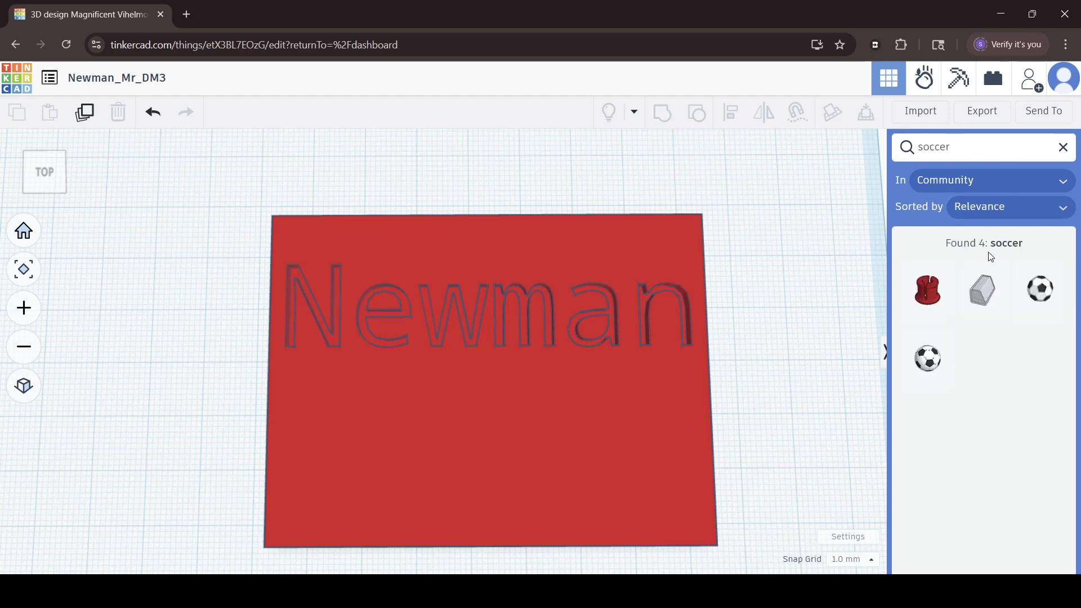
pyautogui.moveTo(928, 358); pyautogui.dragTo(371, 441)
pyautogui.moveTo(760, 412); pyautogui.dragTo(578, 275, button='right')
pyautogui.click(111, 464)
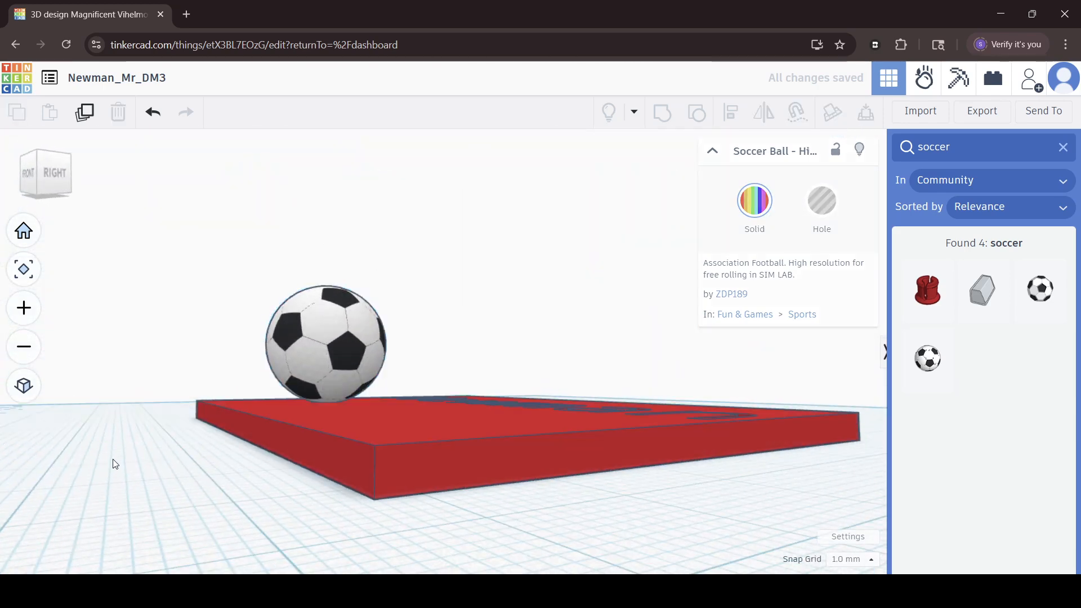
pyautogui.moveTo(111, 464); pyautogui.dragTo(689, 473, button='right')
pyautogui.moveTo(545, 496); pyautogui.dragTo(207, 515, button='right')
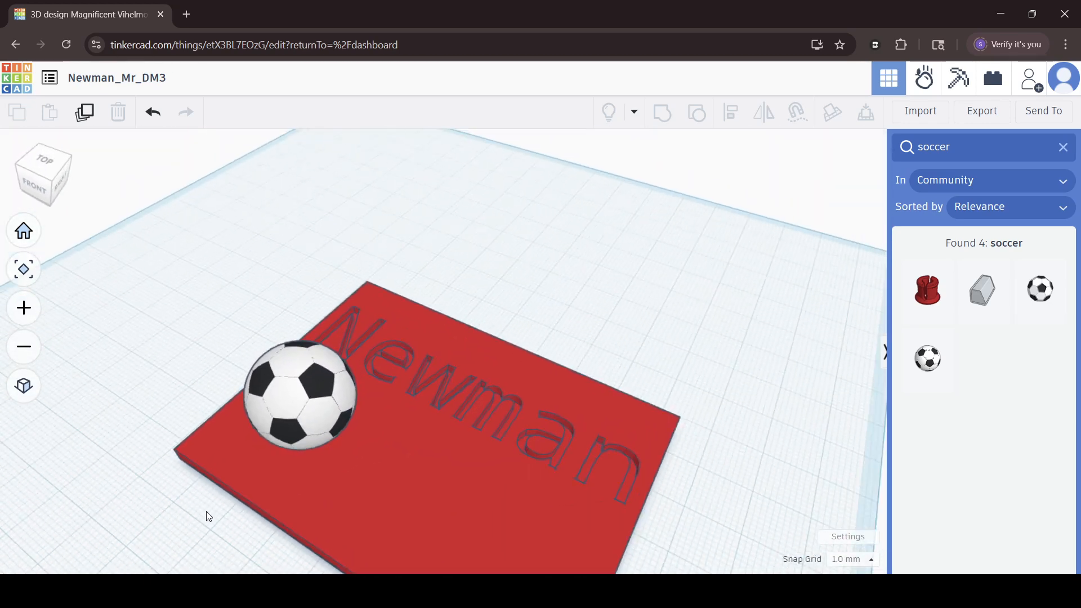
# Reduce the height of the soccer ball so that it becomes a flattened disc shape.
pyautogui.click(298, 376)
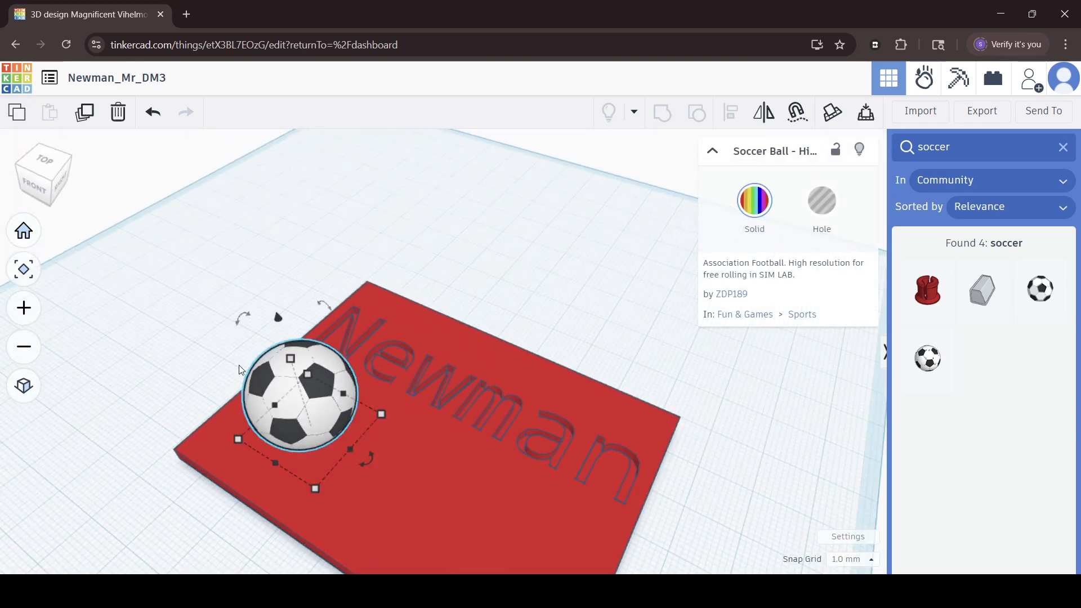
pyautogui.moveTo(173, 330); pyautogui.dragTo(49, 354, button='right')
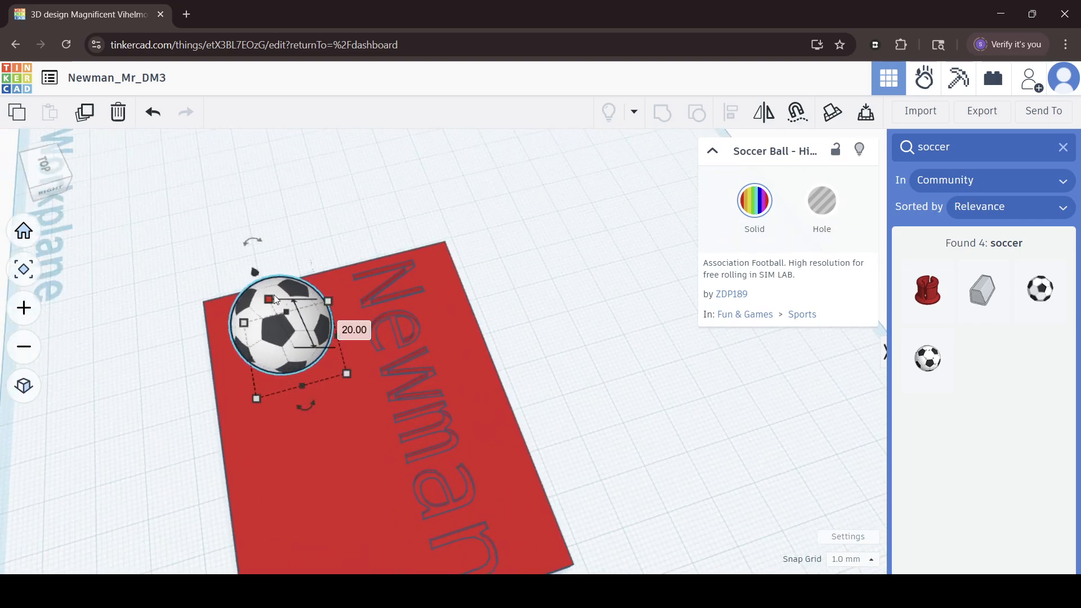
pyautogui.moveTo(270, 299); pyautogui.dragTo(289, 337)
# Lower the flattened soccer ball so that it sinks into the plate's top surface.
pyautogui.moveTo(194, 368); pyautogui.dragTo(329, 303, button='right')
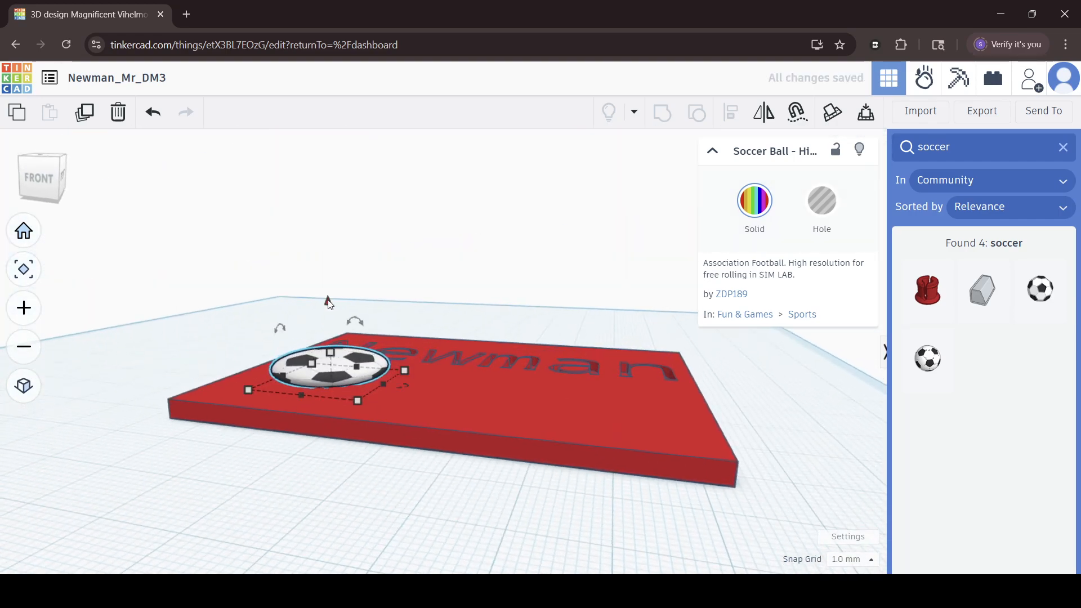
pyautogui.hotkey('ctrl', 'Down')
pyautogui.hotkey('ctrl', 'Down')
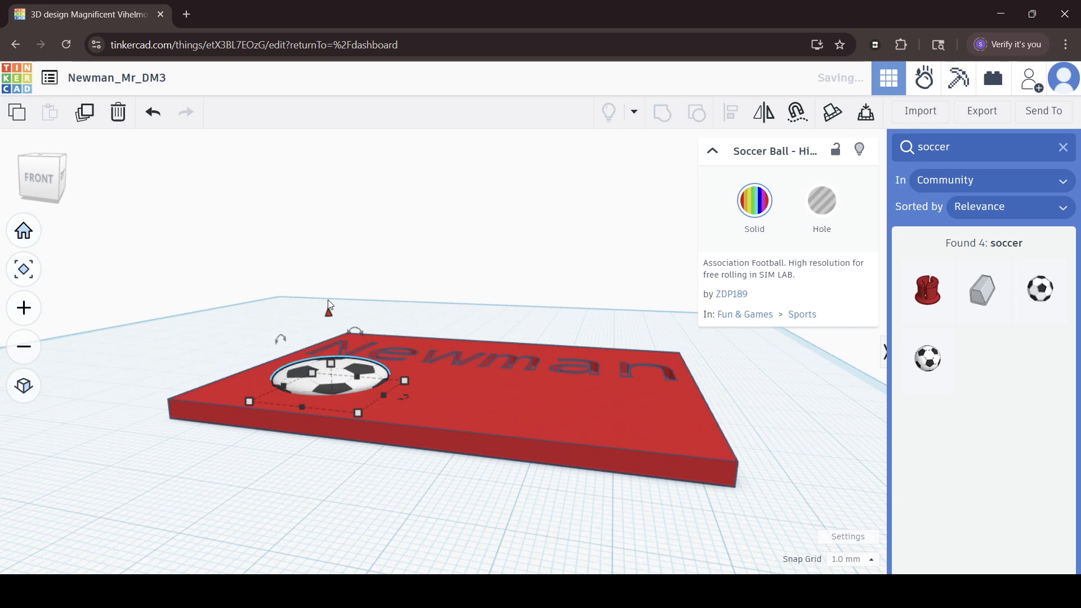
pyautogui.click(235, 482)
pyautogui.moveTo(236, 482); pyautogui.dragTo(271, 519, button='right')
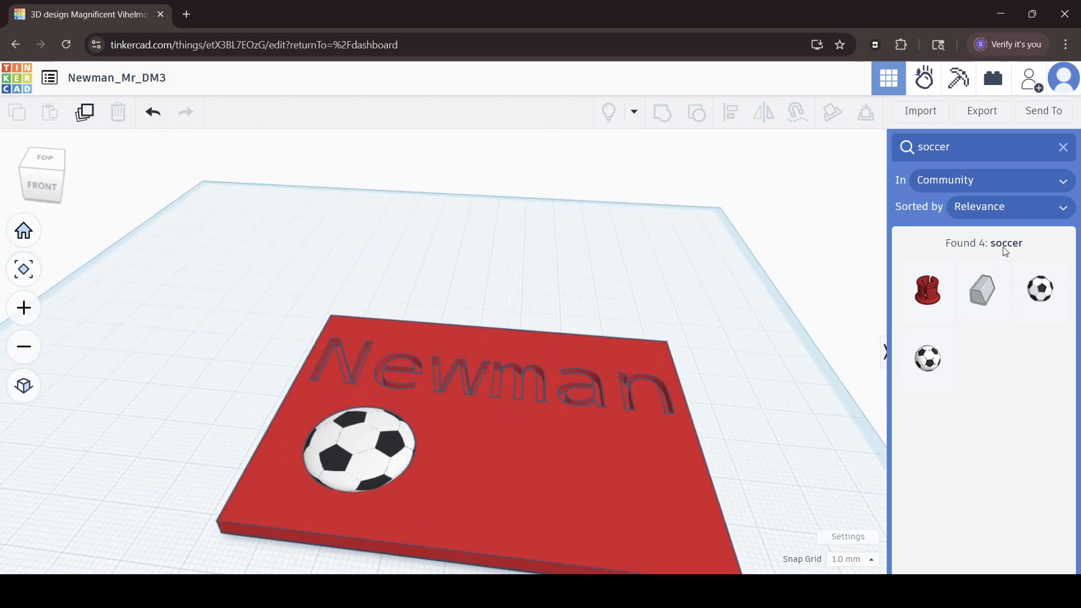
# Leave the soccer search and switch the shape library to the Everyday Objects collection.
pyautogui.click(1063, 147)
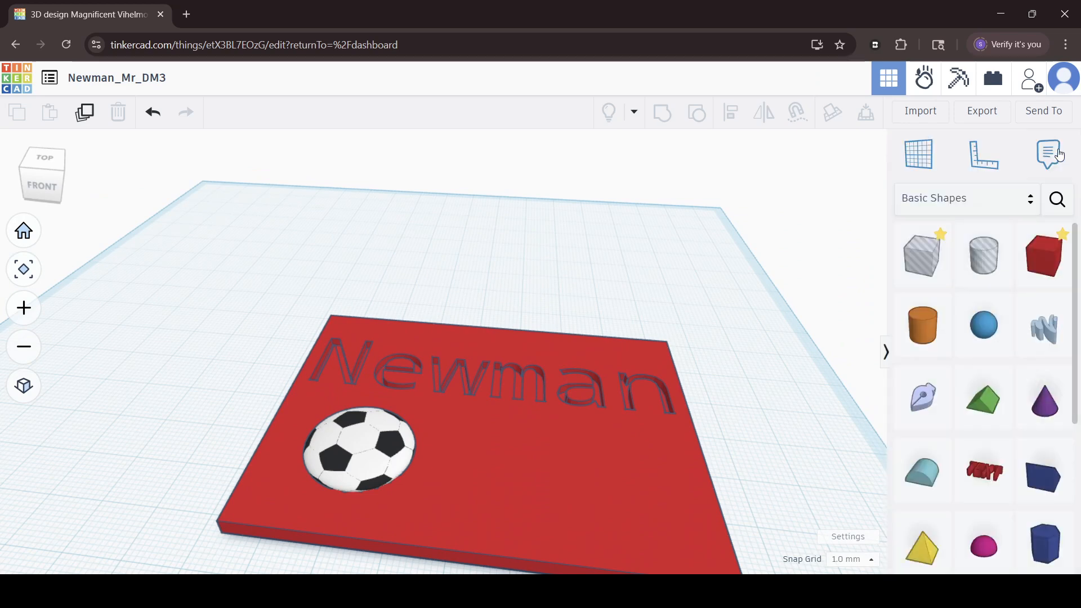
pyautogui.click(1026, 203)
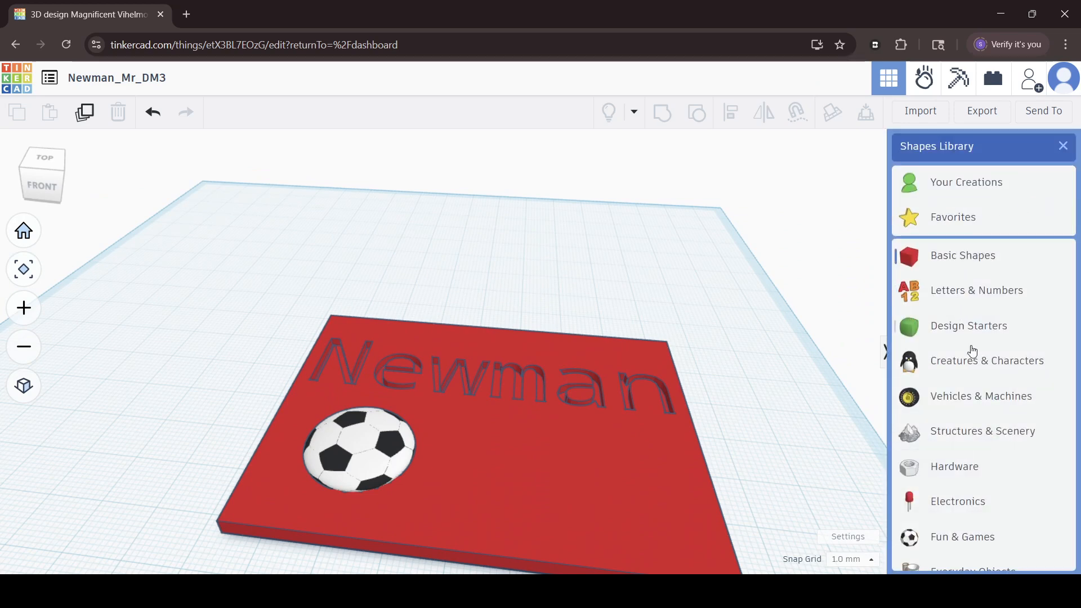
pyautogui.click(1063, 148)
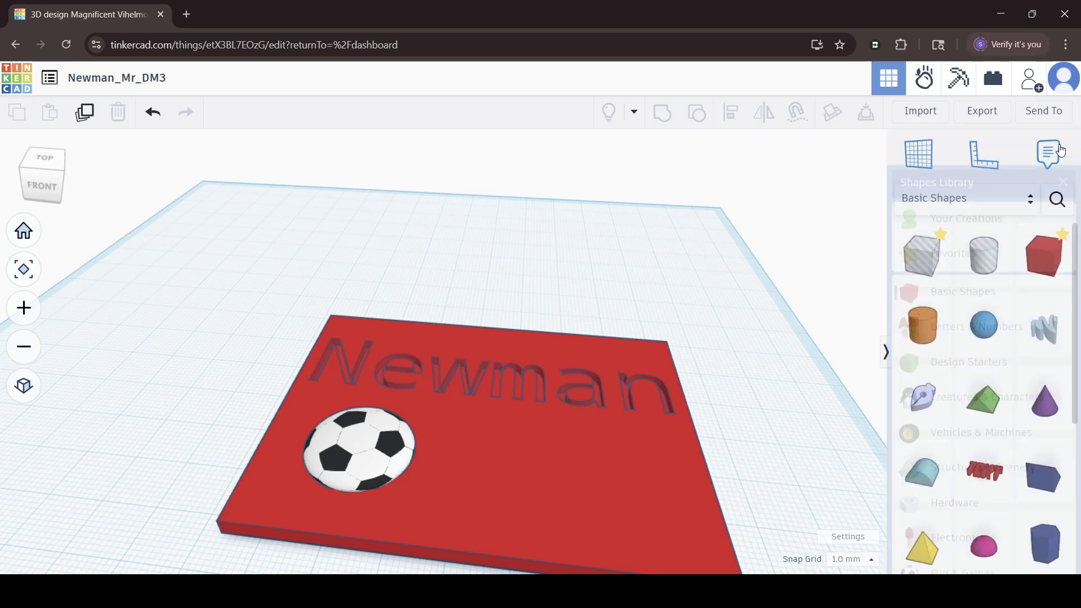
pyautogui.click(982, 202)
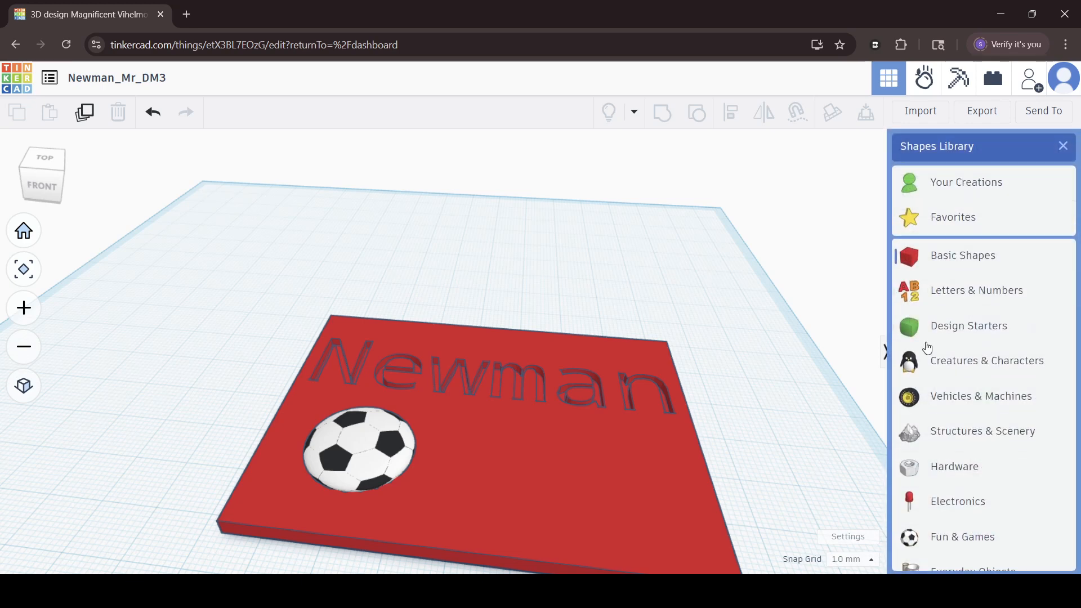
pyautogui.scroll(-3, 923, 453)
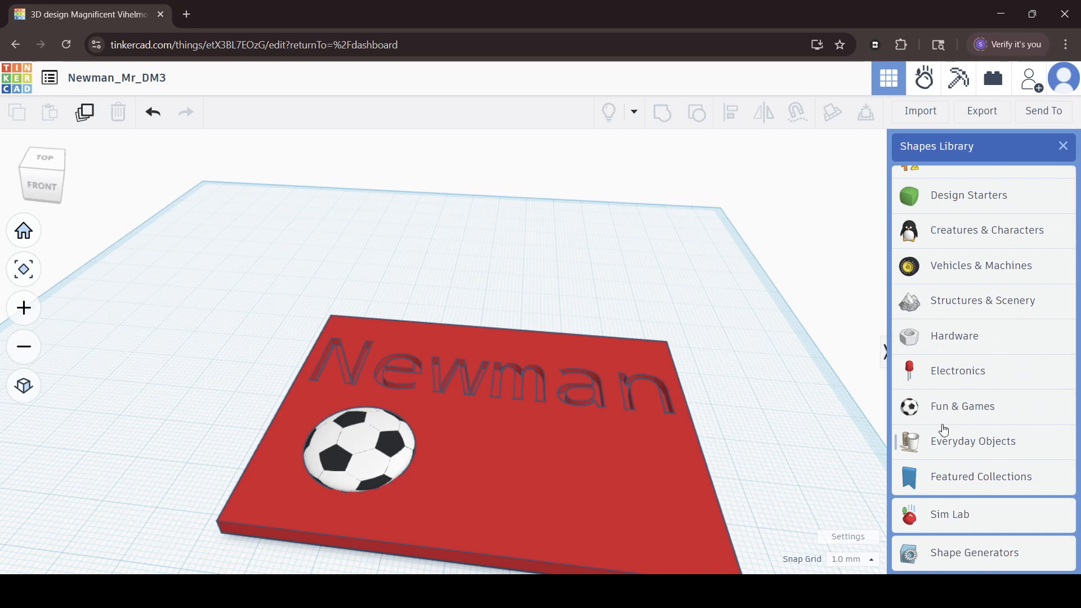
pyautogui.click(949, 444)
# Load more Everyday Objects shapes and place the Hammer on the plate.
pyautogui.scroll(-1, 977, 394)
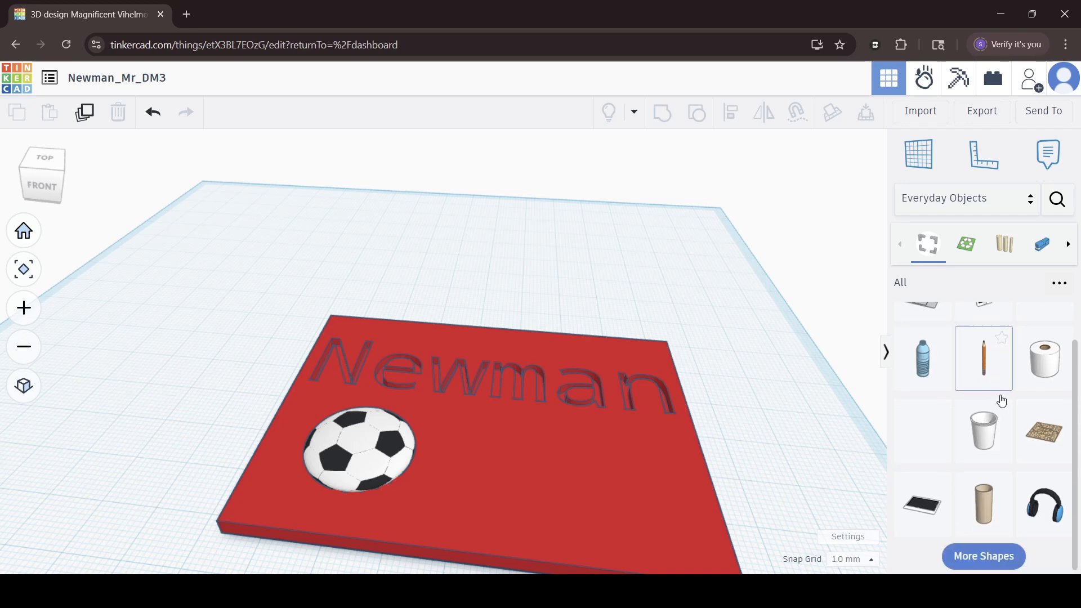
pyautogui.click(955, 554)
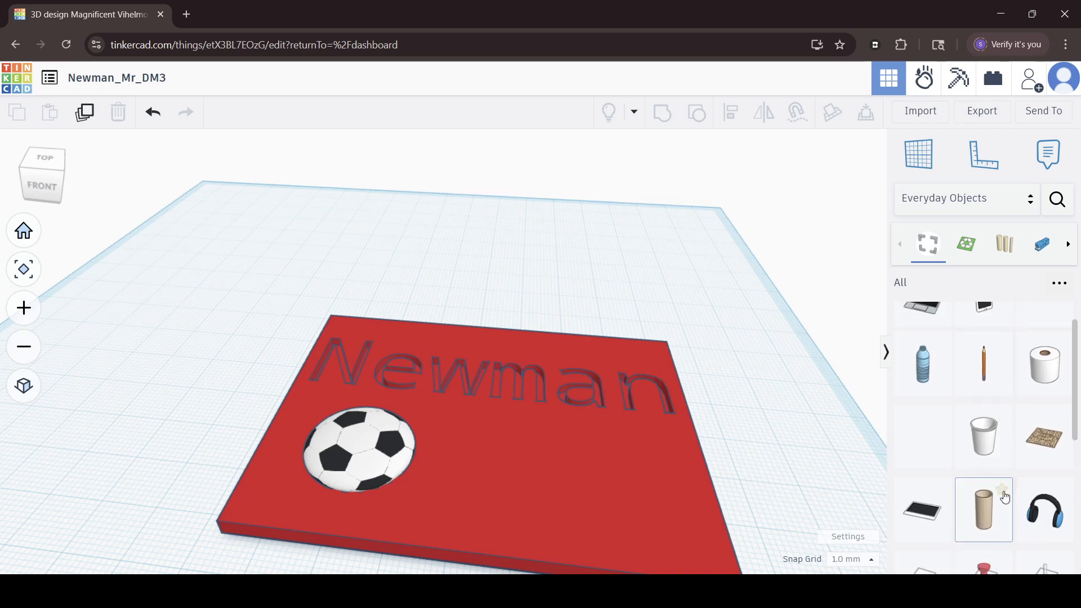
pyautogui.scroll(-5, 1001, 495)
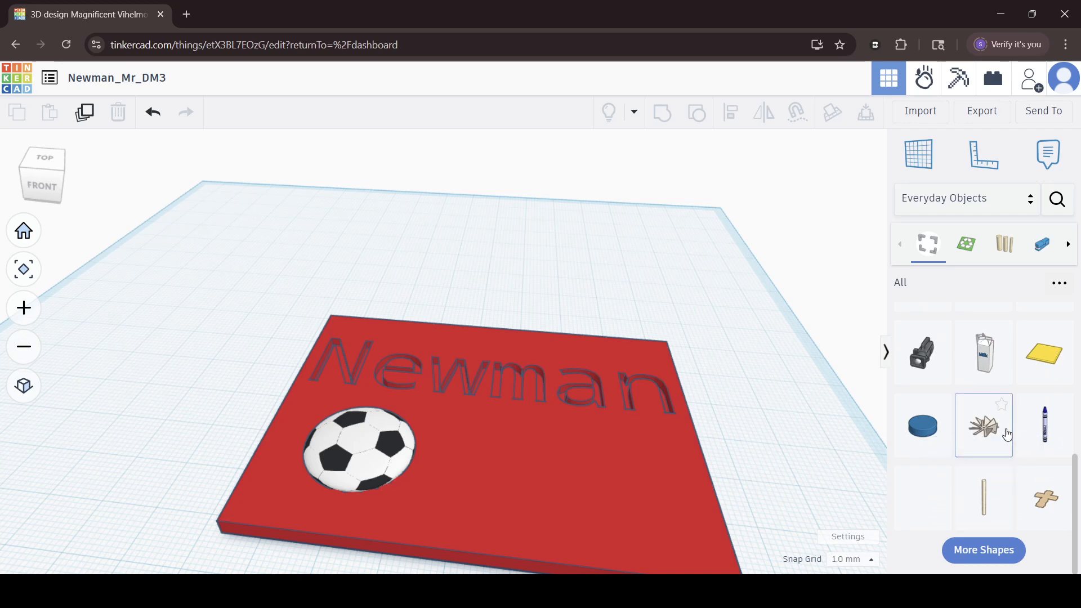
pyautogui.click(980, 550)
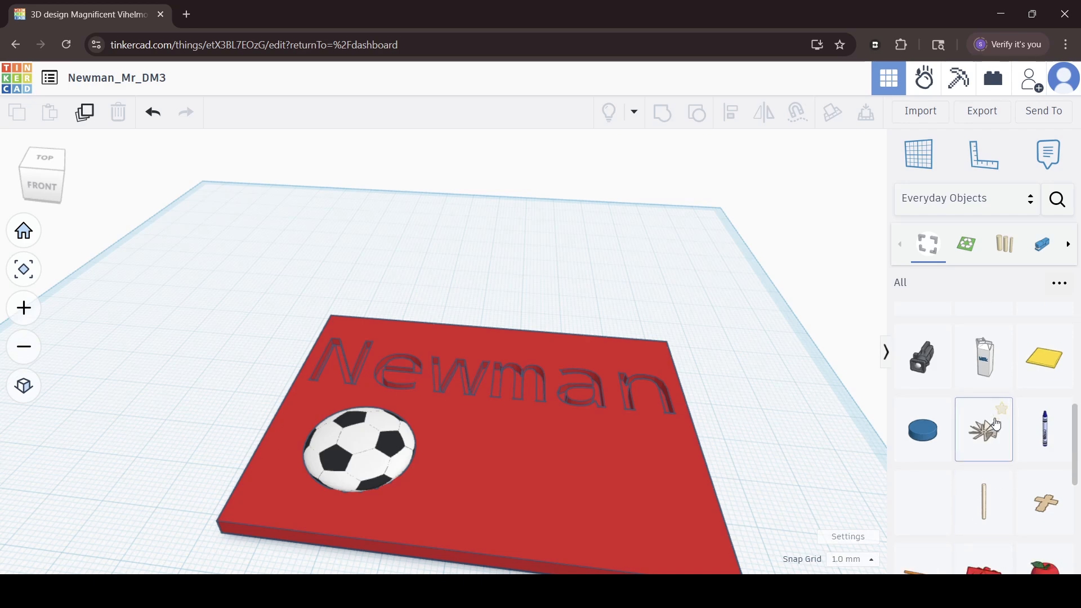
pyautogui.scroll(-5, 991, 424)
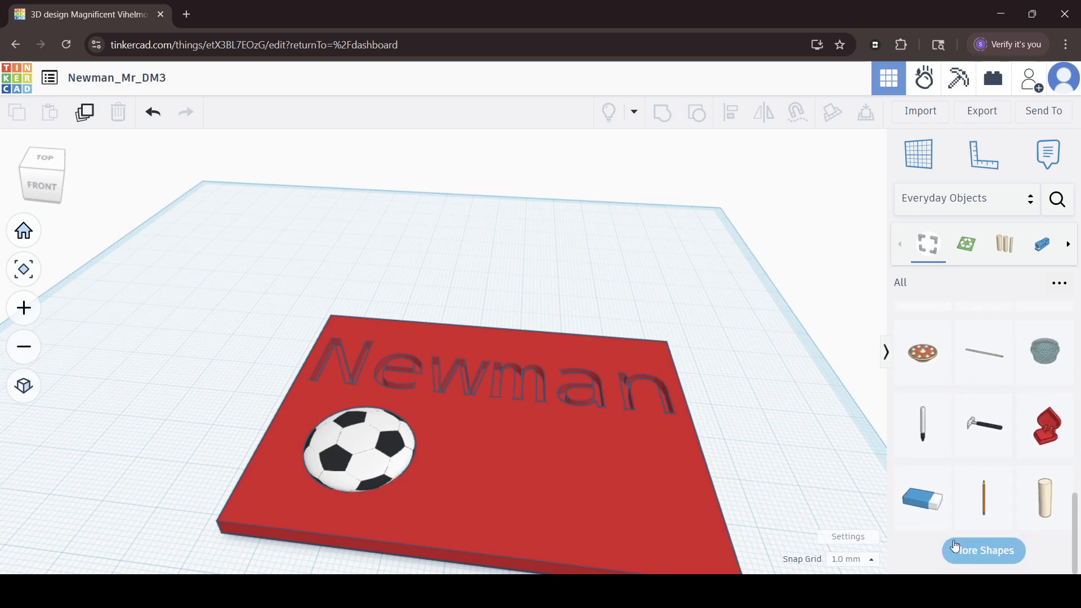
pyautogui.moveTo(983, 425); pyautogui.dragTo(407, 423)
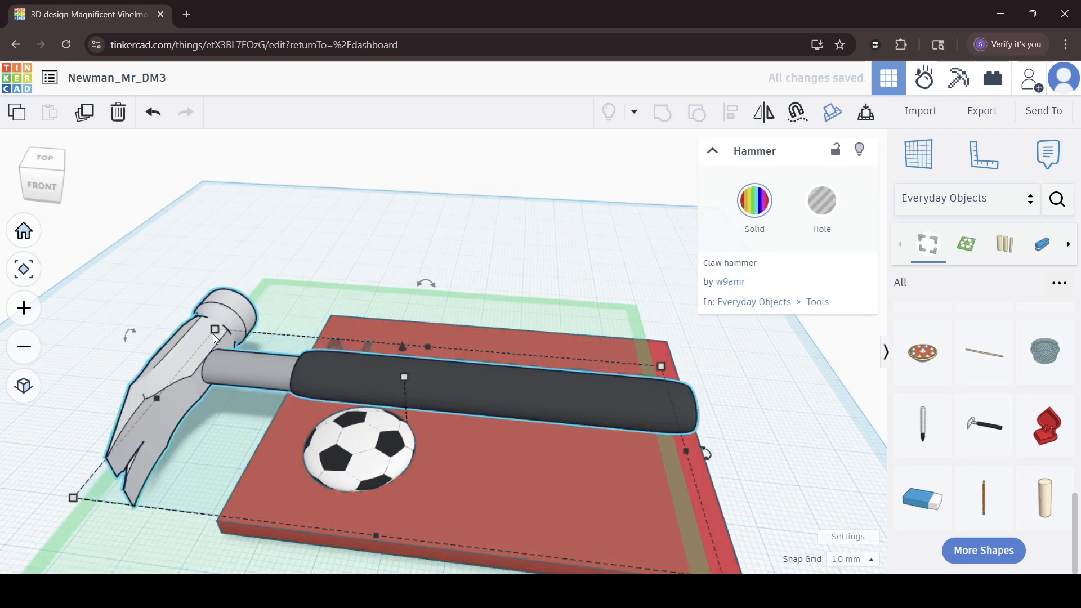
# Shrink the hammer to fit on the plate below the name, opposite the soccer ball, and lower it slightly into the surface.
pyautogui.moveTo(214, 329); pyautogui.dragTo(684, 497)
pyautogui.moveTo(806, 420); pyautogui.dragTo(788, 288, button='right')
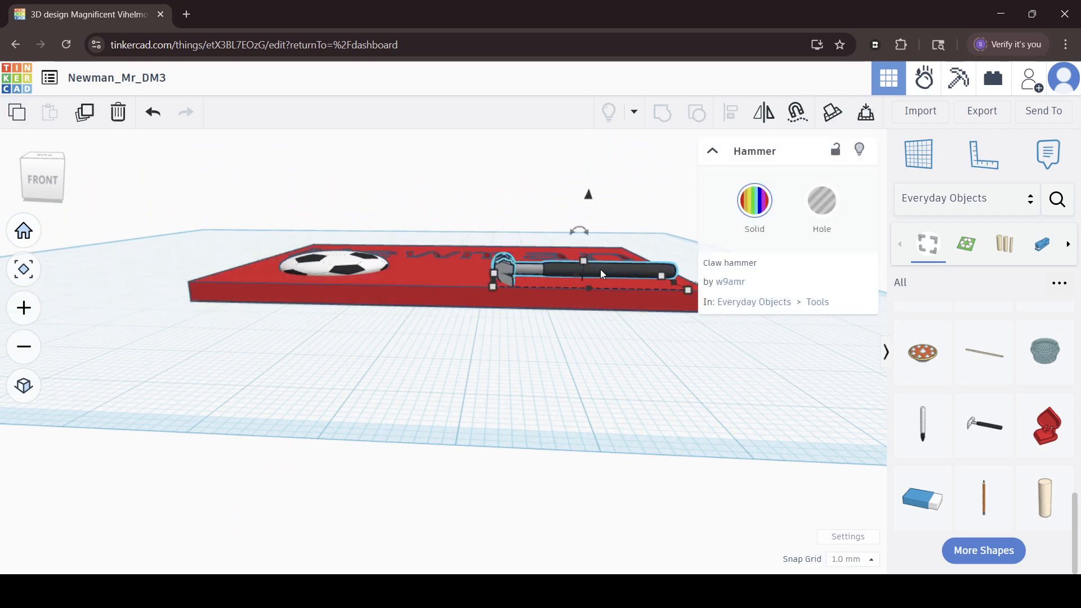
pyautogui.hotkey('ctrl', 'Down')
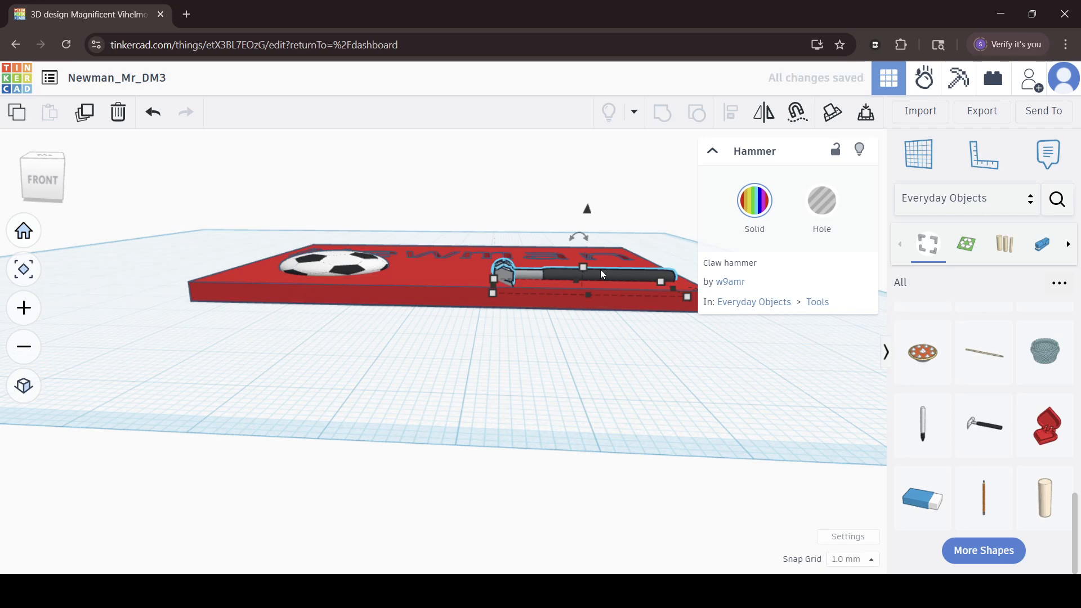
pyautogui.click(518, 397)
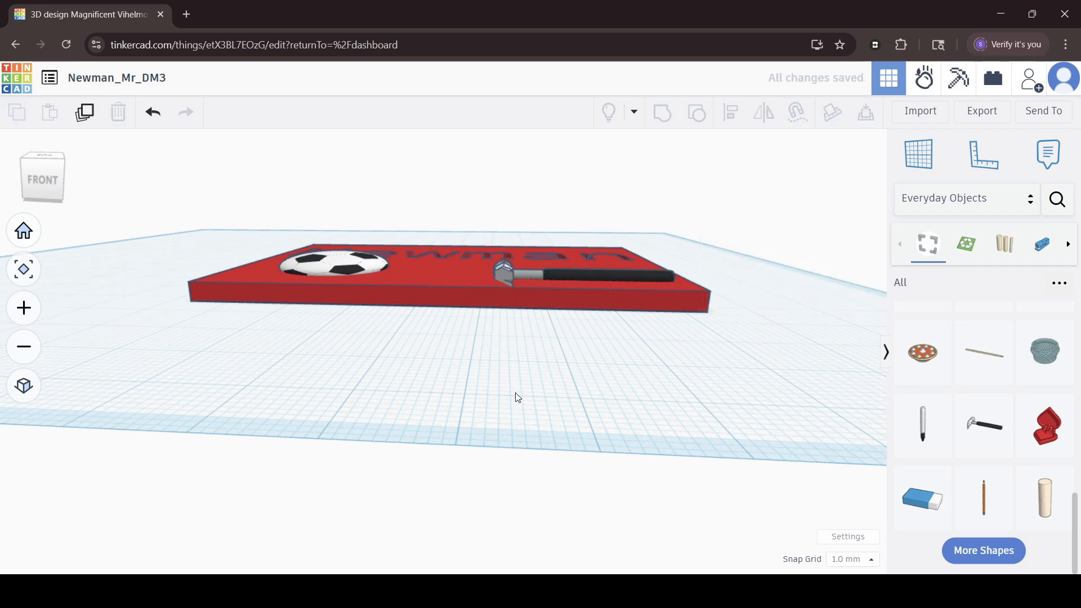
# Group the engraved plate, the soccer ball and the hammer into one multicolour shape.
pyautogui.moveTo(518, 397); pyautogui.dragTo(486, 496, button='right')
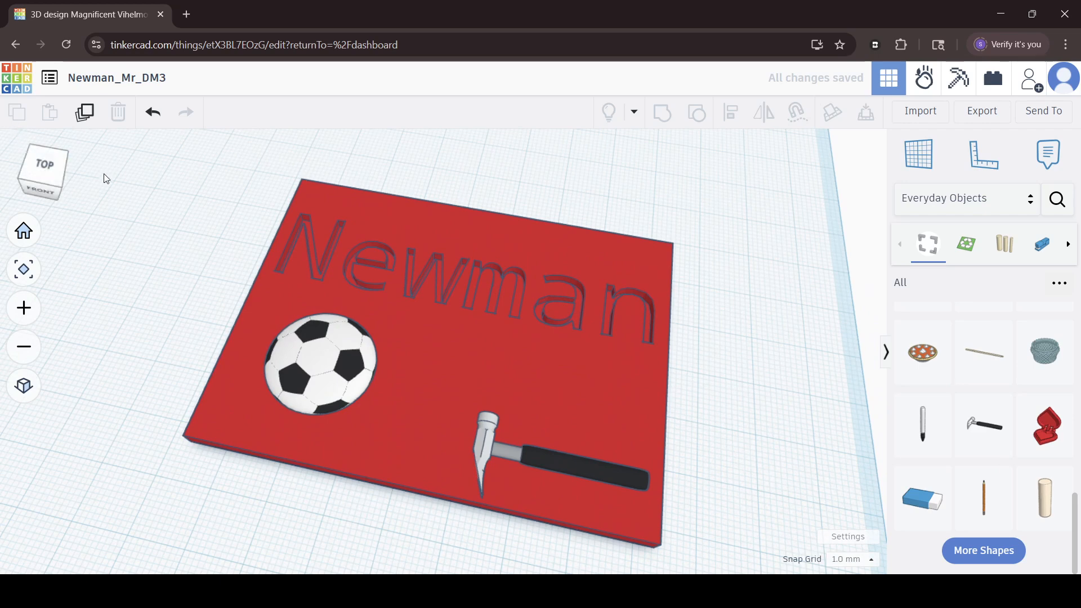
pyautogui.moveTo(155, 205); pyautogui.dragTo(623, 474)
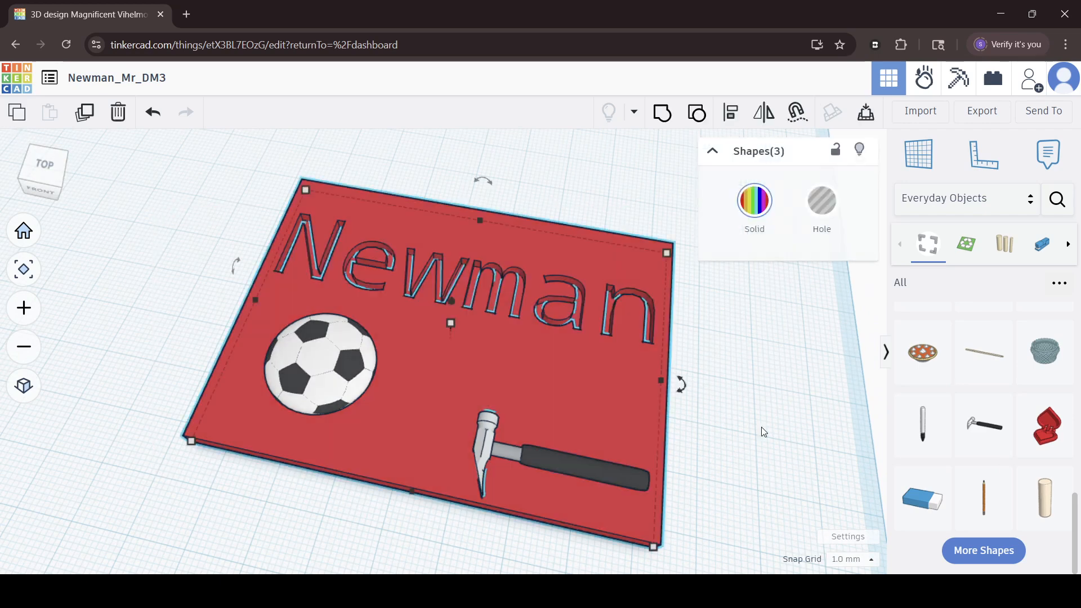
pyautogui.click(662, 112)
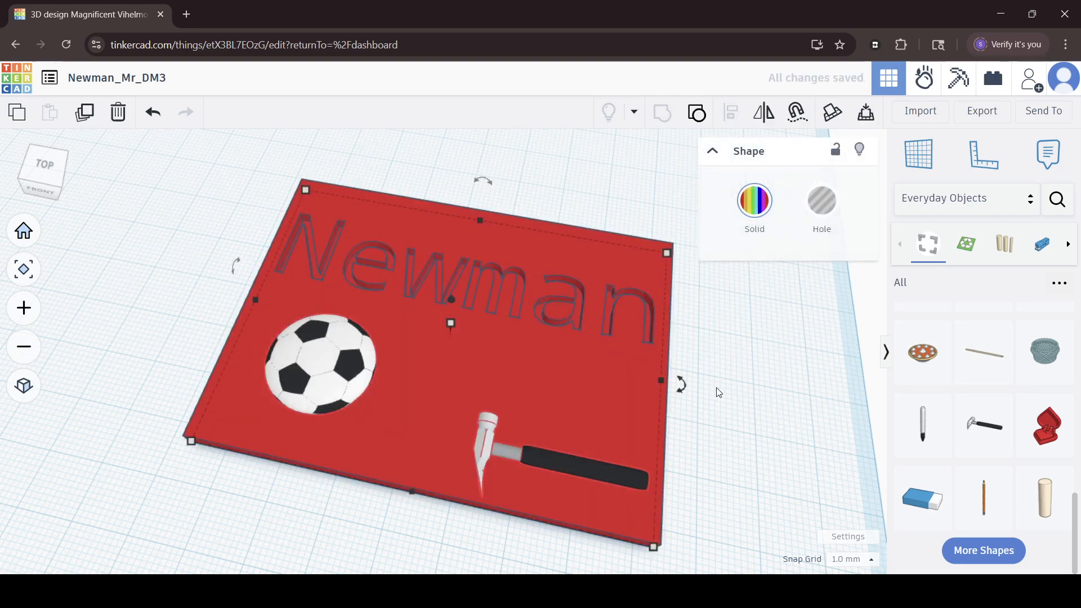
pyautogui.click(718, 392)
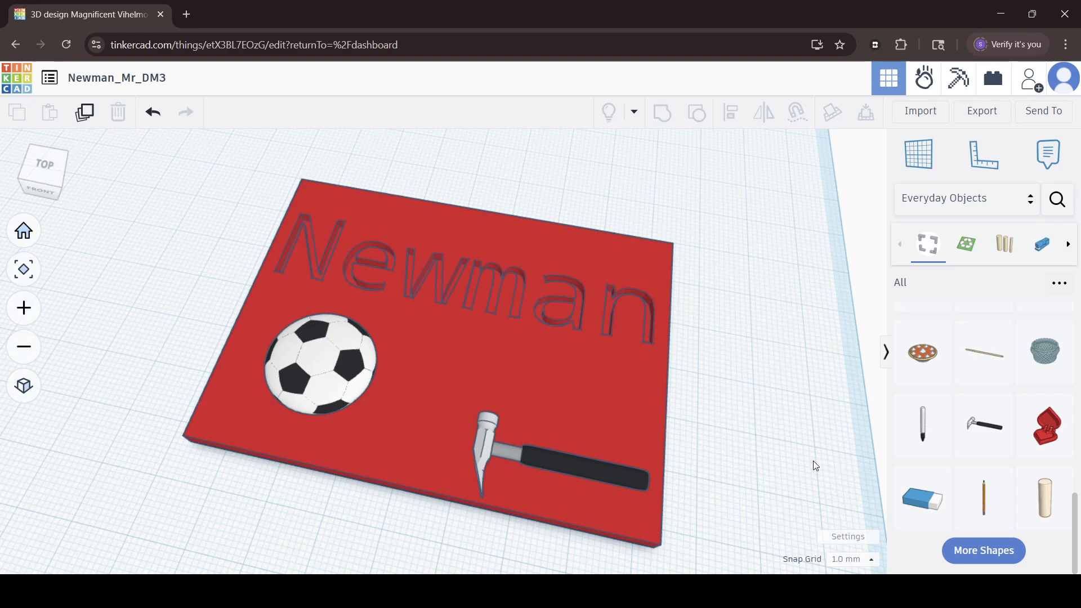
# Load more Everyday Objects shapes and place the Red Crayon on the workplane beside the plate.
pyautogui.moveTo(813, 461); pyautogui.dragTo(659, 402, button='right')
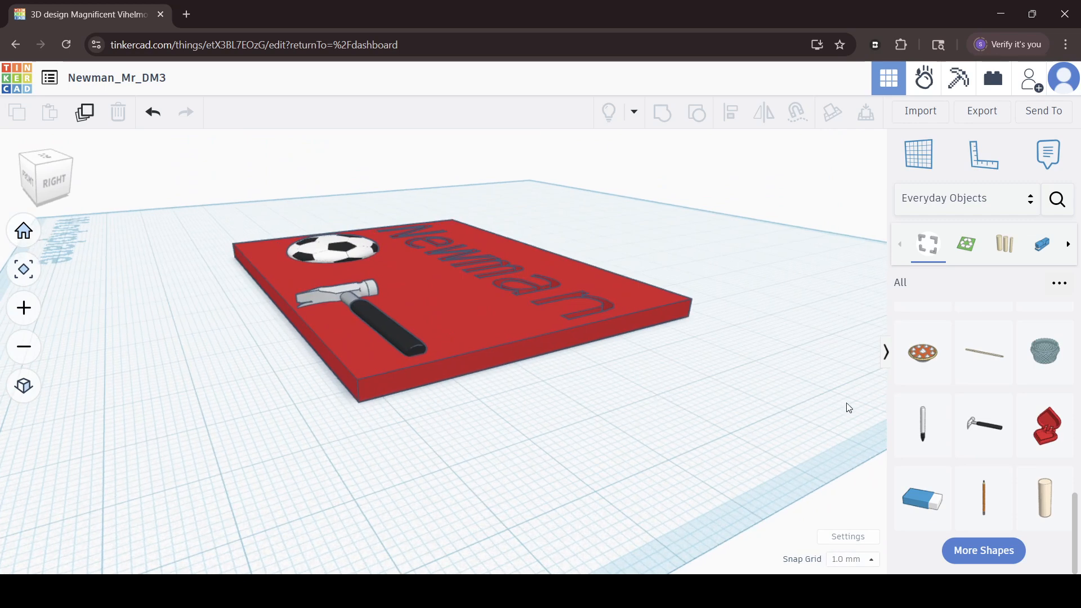
pyautogui.scroll(-1, 923, 388)
pyautogui.scroll(1, 983, 535)
pyautogui.click(983, 550)
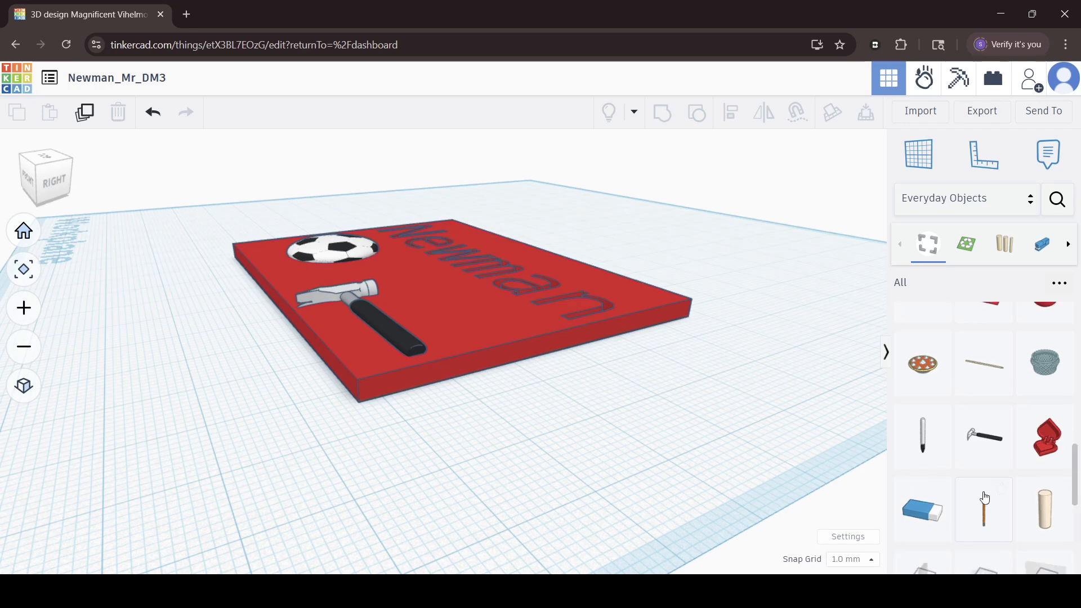
pyautogui.scroll(-5, 984, 498)
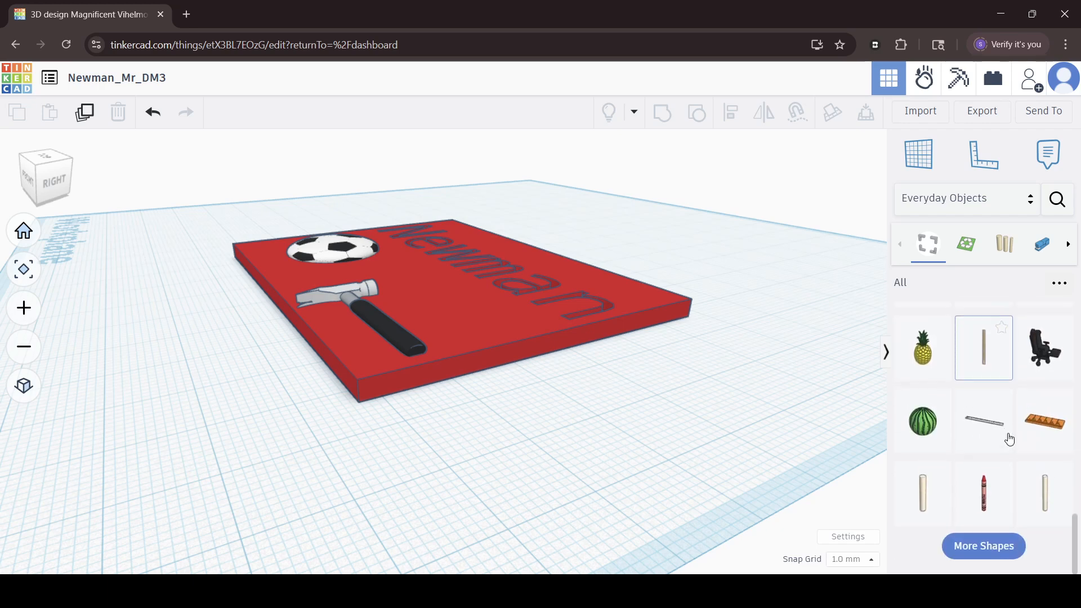
pyautogui.click(970, 563)
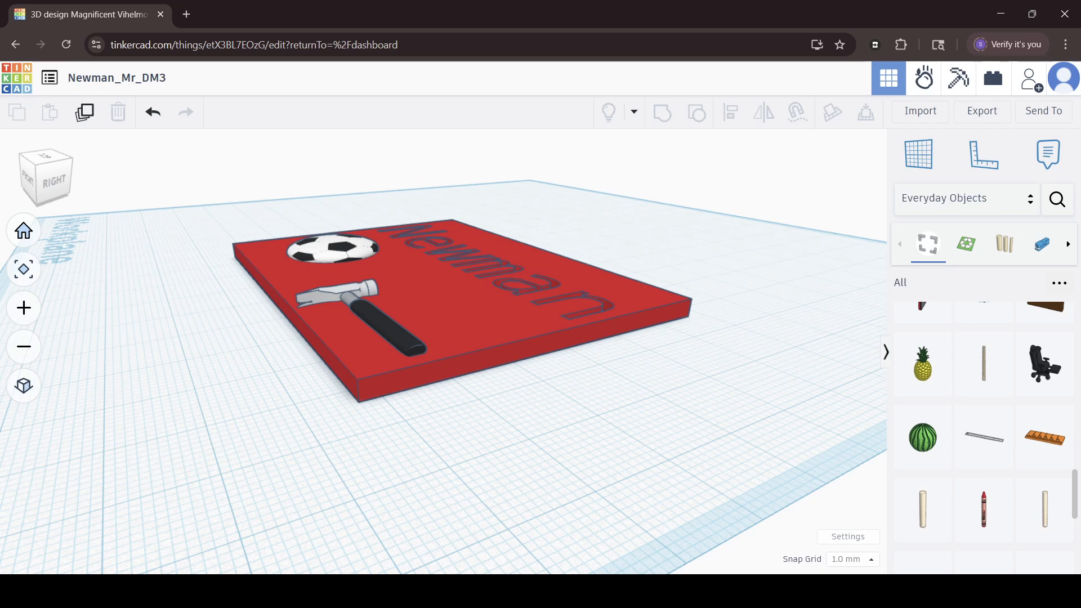
pyautogui.click(1001, 490)
pyautogui.moveTo(1001, 524); pyautogui.dragTo(538, 410)
pyautogui.moveTo(453, 444); pyautogui.dragTo(504, 458, button='right')
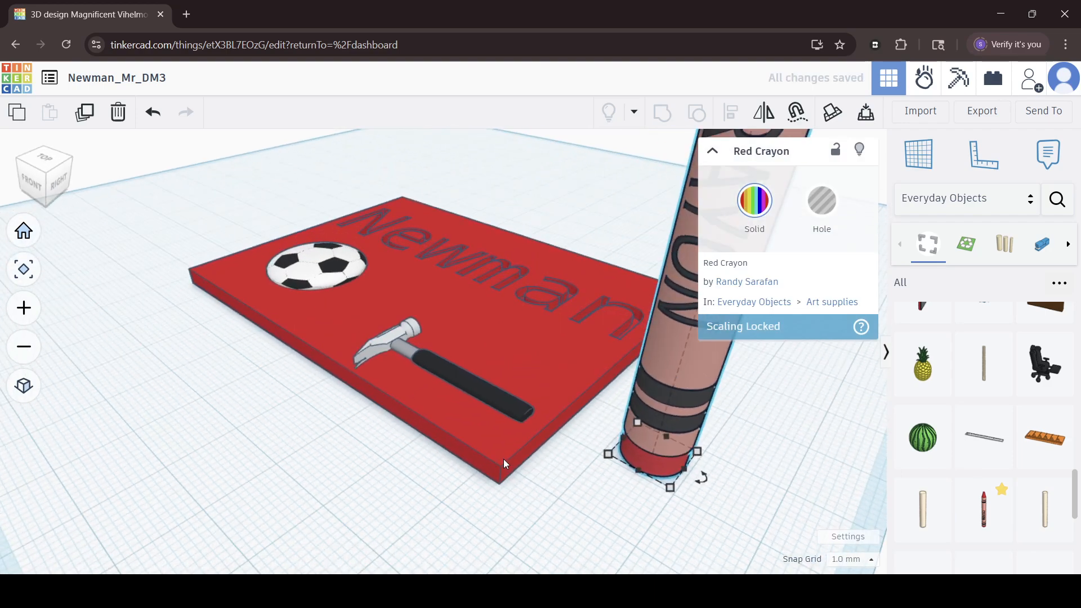
# Move the upright crayon farther along the workplane beside the plate's edge.
pyautogui.scroll(-6, 504, 459)
pyautogui.moveTo(498, 461); pyautogui.dragTo(385, 510, button='middle')
pyautogui.moveTo(375, 183)
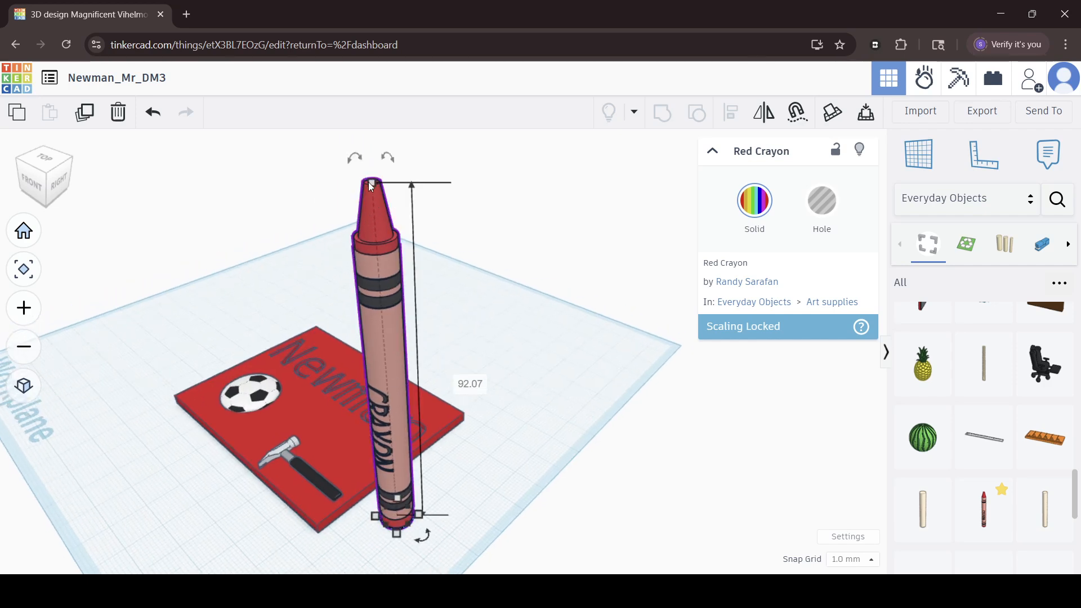
pyautogui.moveTo(372, 267); pyautogui.dragTo(437, 259)
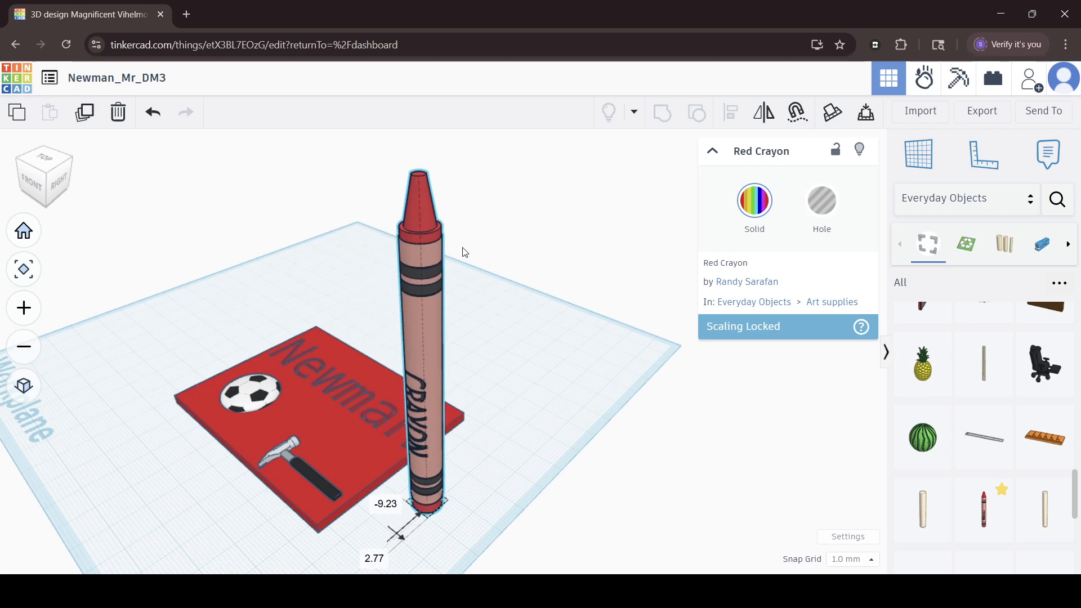
pyautogui.moveTo(407, 500)
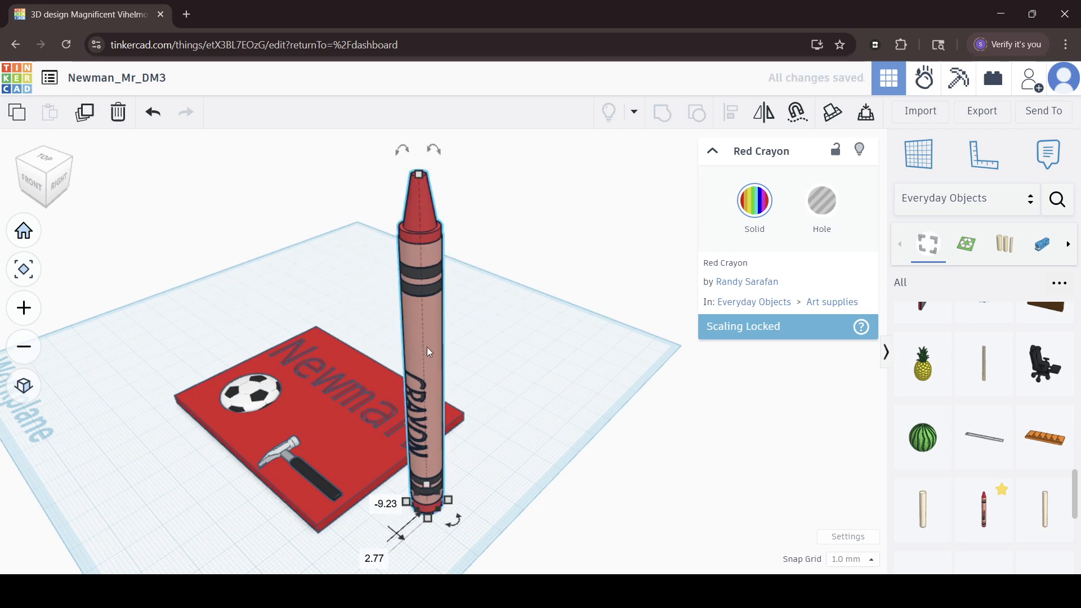
# Rotate the crayon to lie horizontally and lower it to the level of the workplane.
pyautogui.moveTo(436, 150)
pyautogui.moveTo(435, 149); pyautogui.dragTo(288, 278)
pyautogui.moveTo(298, 289); pyautogui.dragTo(306, 292)
pyautogui.moveTo(131, 352); pyautogui.dragTo(343, 371, button='right')
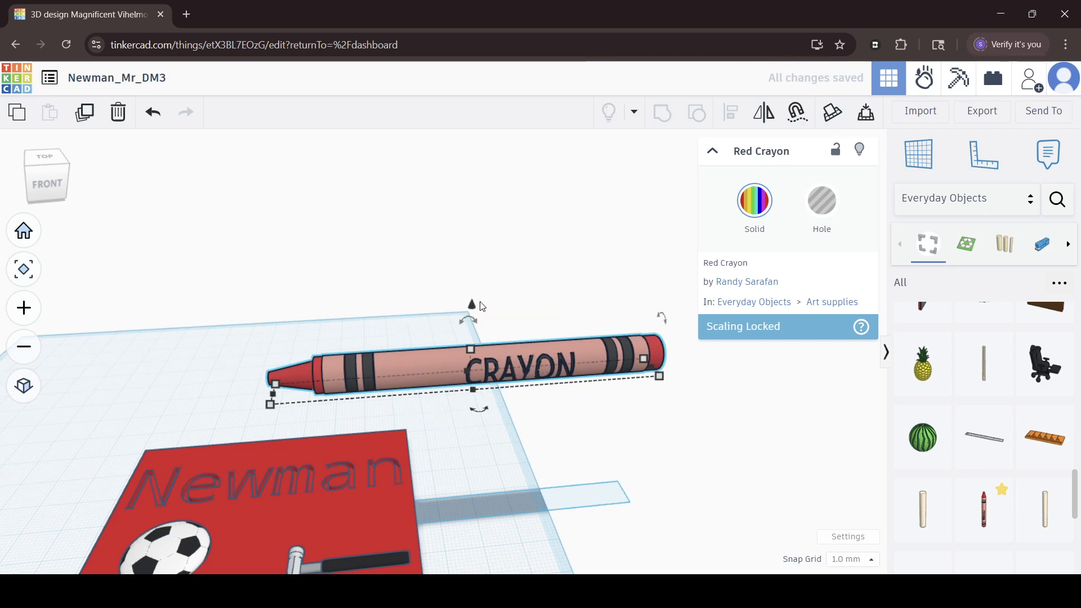
pyautogui.moveTo(476, 305); pyautogui.dragTo(474, 460)
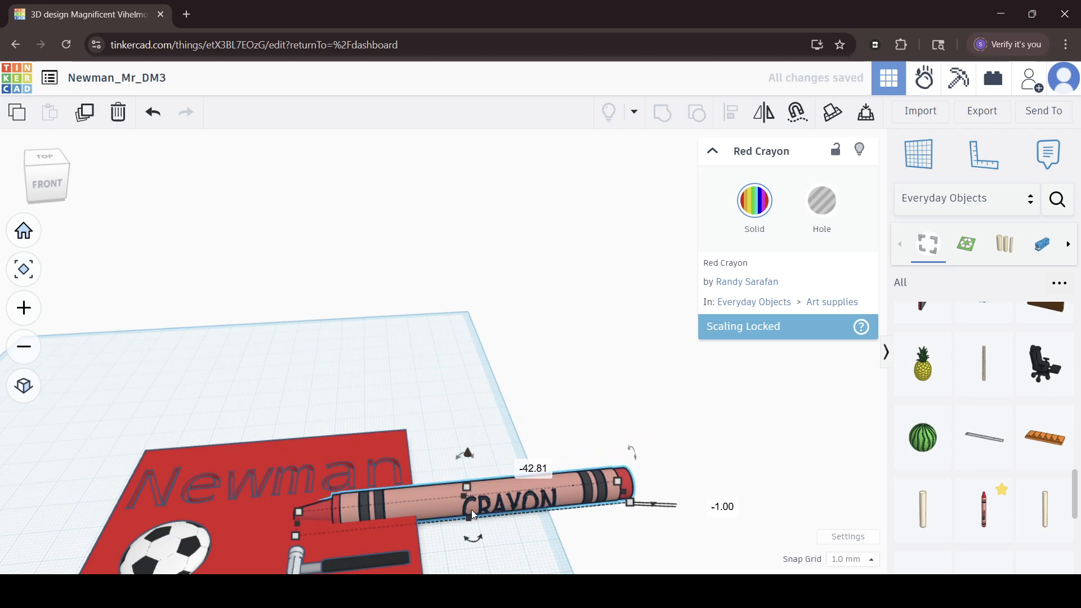
# Move the lying crayon behind the plate so that it sits clear of the plate's edge.
pyautogui.click(506, 489)
pyautogui.moveTo(494, 482); pyautogui.dragTo(298, 437)
pyautogui.moveTo(370, 374); pyautogui.dragTo(376, 478, button='right')
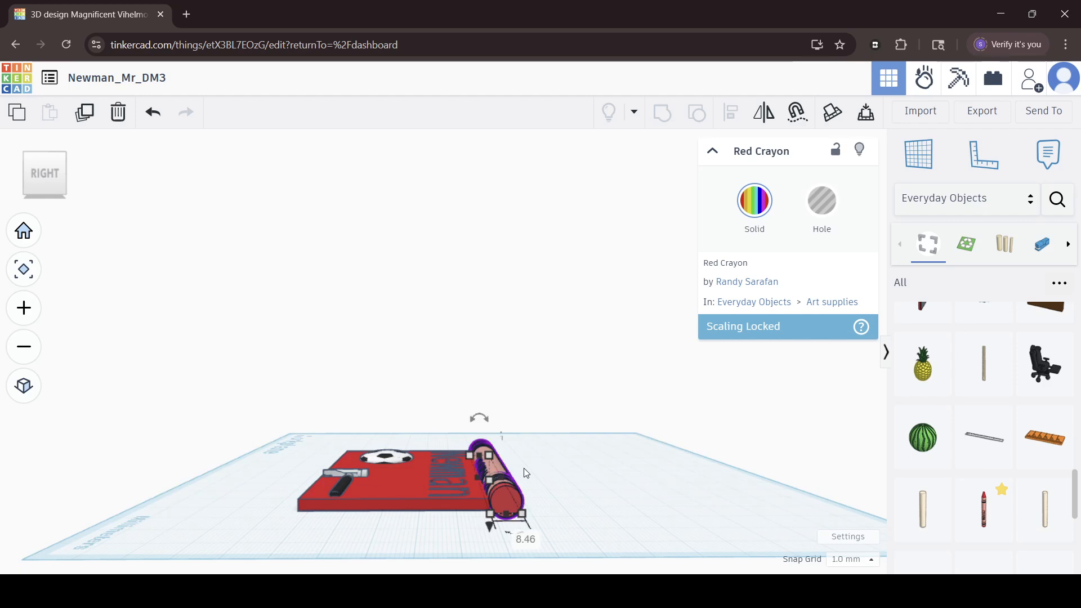
pyautogui.moveTo(488, 466); pyautogui.dragTo(570, 474)
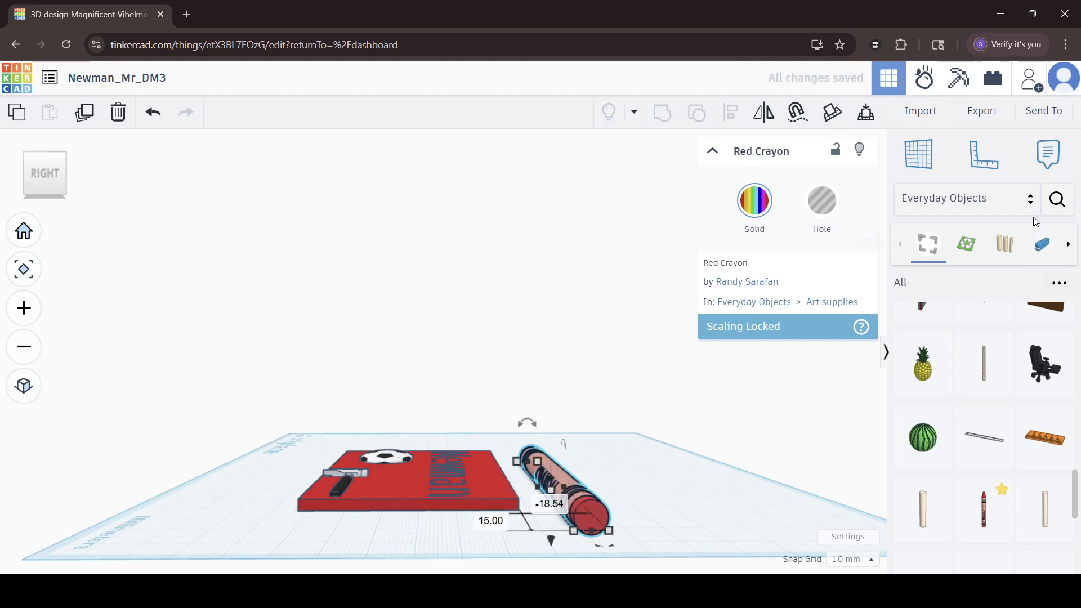
# Switch the shape library to Basic Shapes and place a hole box on the workplane behind the crayon.
pyautogui.click(1036, 198)
pyautogui.scroll(3, 931, 202)
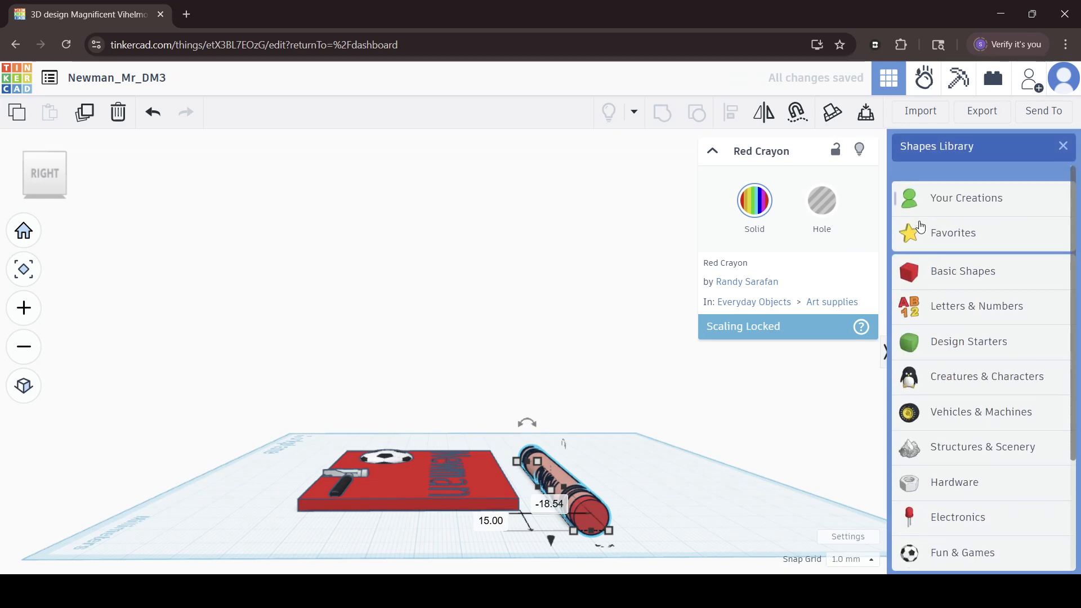
pyautogui.click(944, 263)
pyautogui.moveTo(924, 248); pyautogui.dragTo(681, 473)
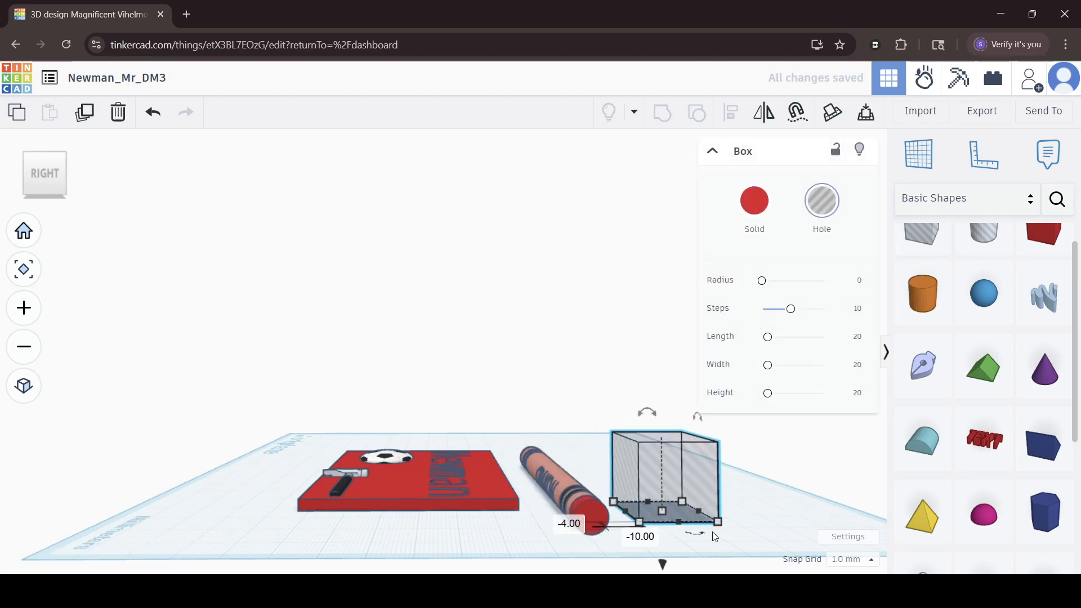
# Stretch the hole box to 130 mm long, past both crayon ends, and reduce its height to 4 mm.
pyautogui.moveTo(586, 495); pyautogui.dragTo(743, 538, button='right')
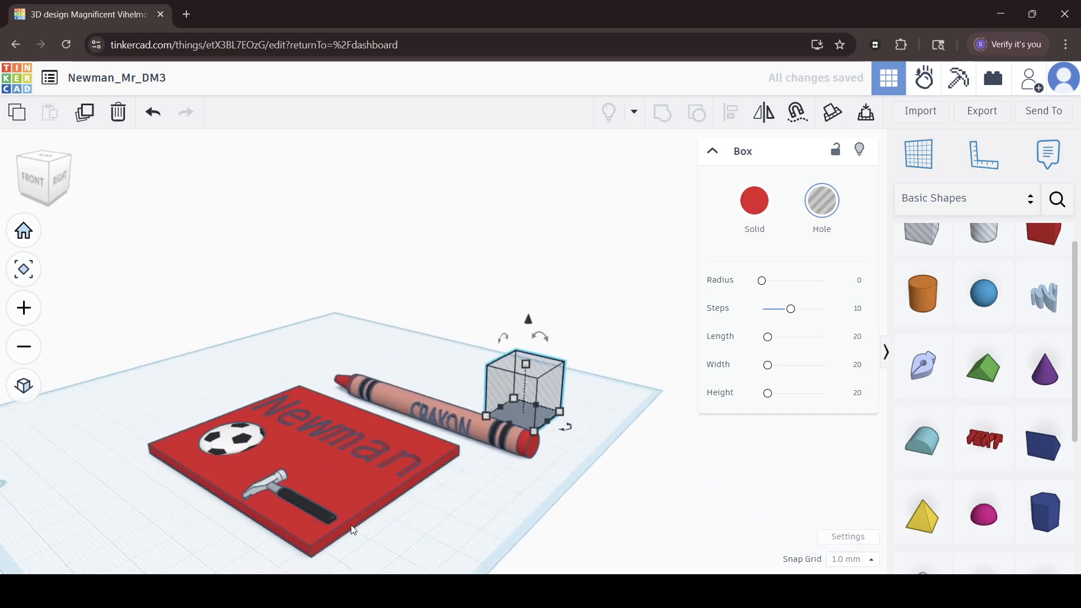
pyautogui.moveTo(456, 467); pyautogui.dragTo(538, 468, button='right')
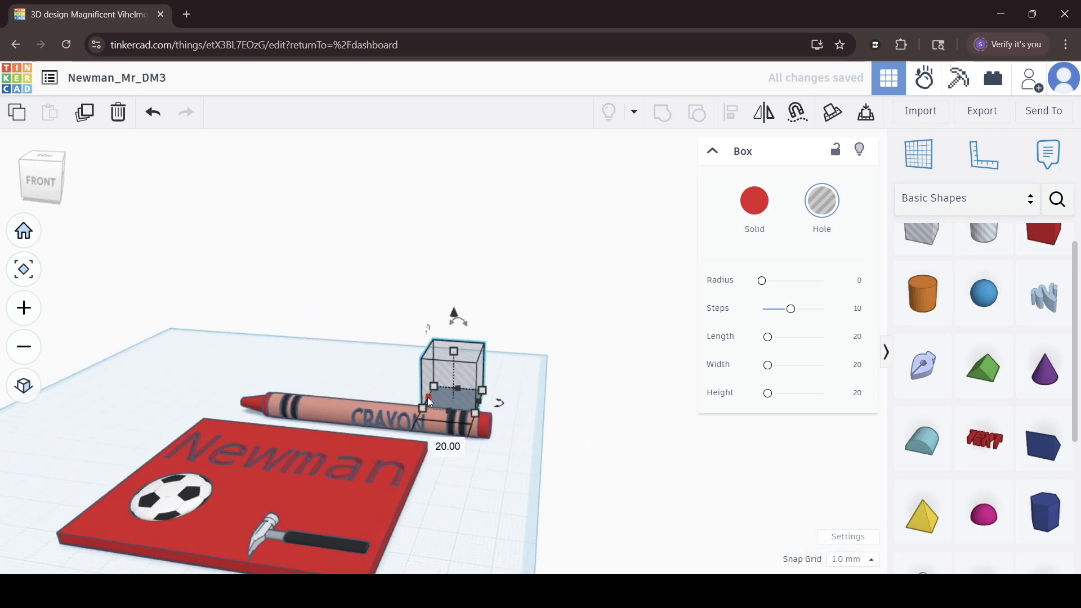
pyautogui.moveTo(427, 397); pyautogui.dragTo(203, 388)
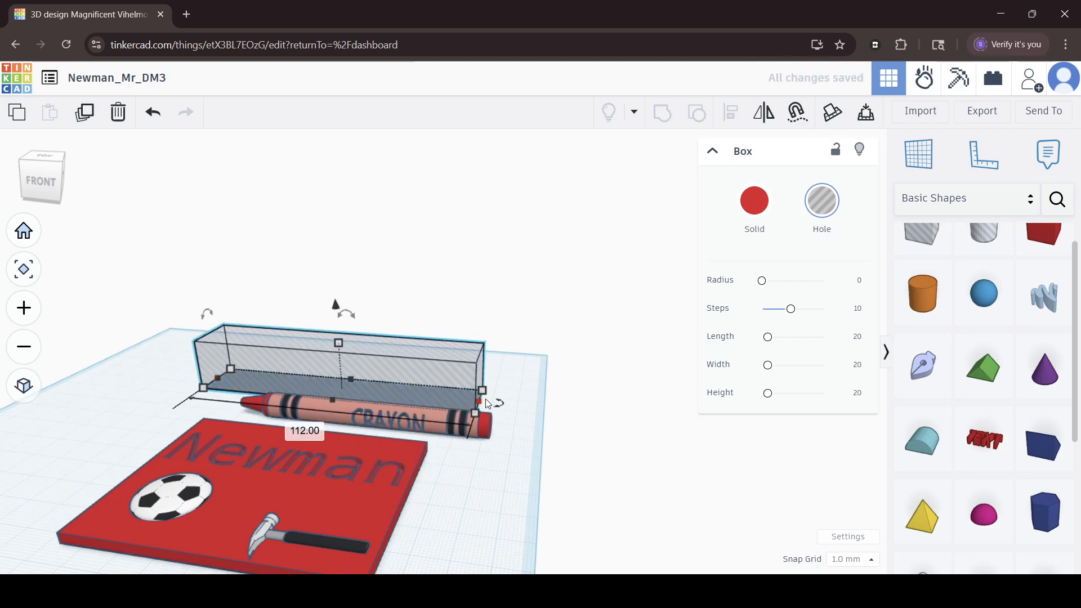
pyautogui.moveTo(478, 402); pyautogui.dragTo(526, 404)
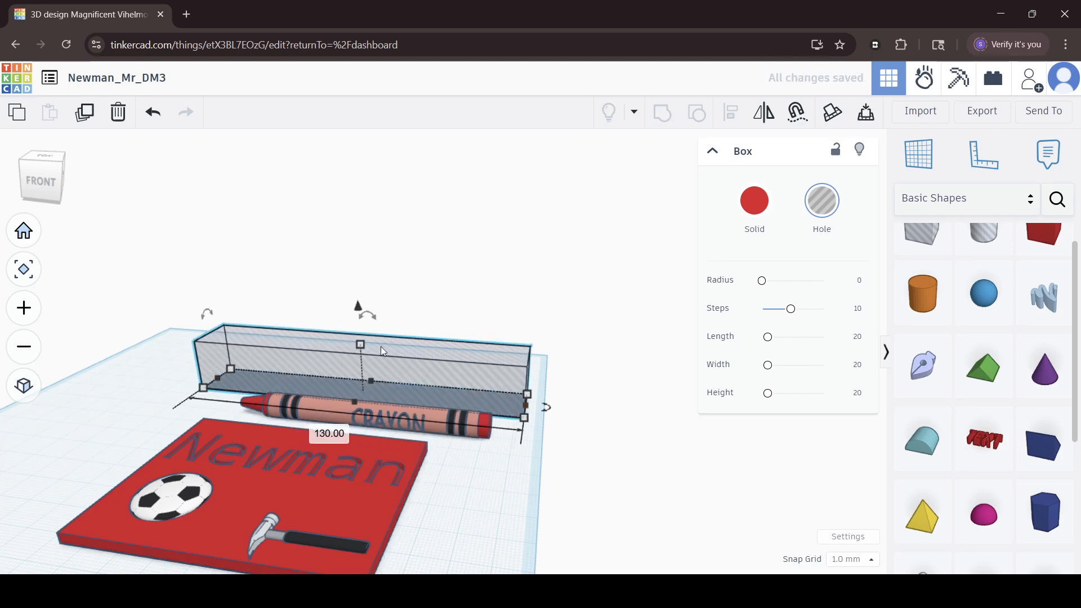
pyautogui.moveTo(363, 346); pyautogui.dragTo(362, 381)
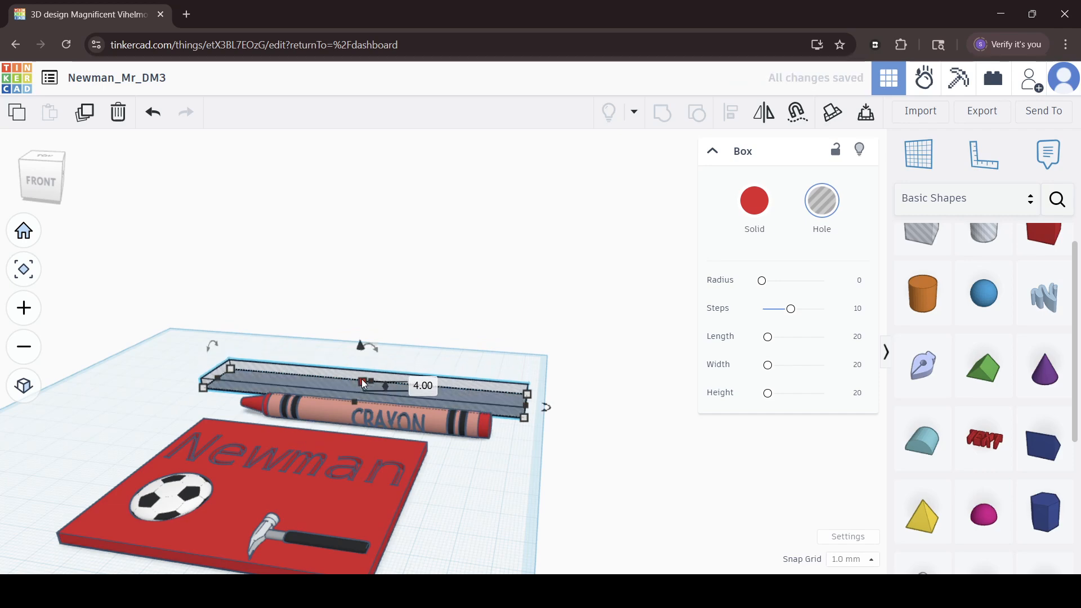
# Lower the thin hole box and move it toward the plate until it overlaps the crayon's underside.
pyautogui.hotkey('ctrl', 'Down')
pyautogui.hotkey('ctrl', 'Down')
pyautogui.hotkey('ctrl', 'Down')
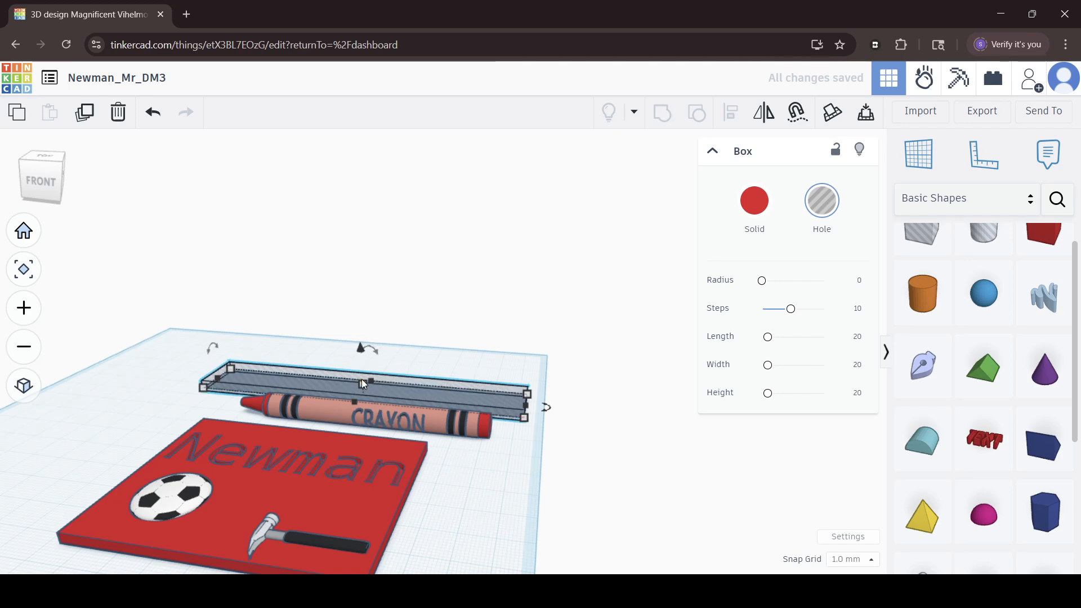
pyautogui.press('Down')
pyautogui.press('Down')
pyautogui.press('Down')
pyautogui.press('Down')
pyautogui.press('Down')
pyautogui.press('Down')
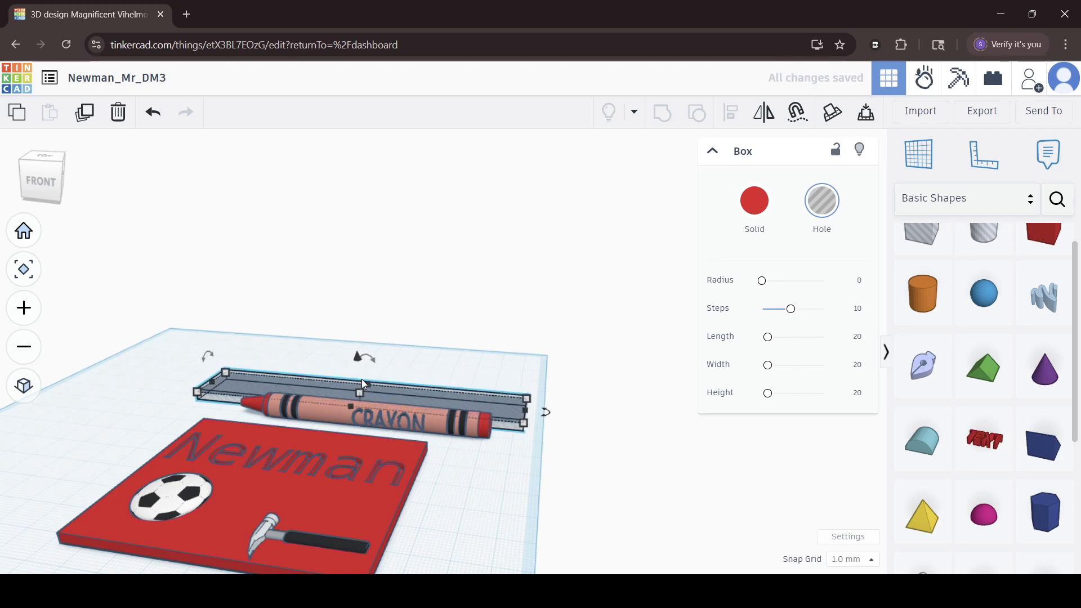
pyautogui.press('Down')
pyautogui.press('Down')
pyautogui.press('Down')
pyautogui.press('Down')
pyautogui.press('Down')
pyautogui.press('Down')
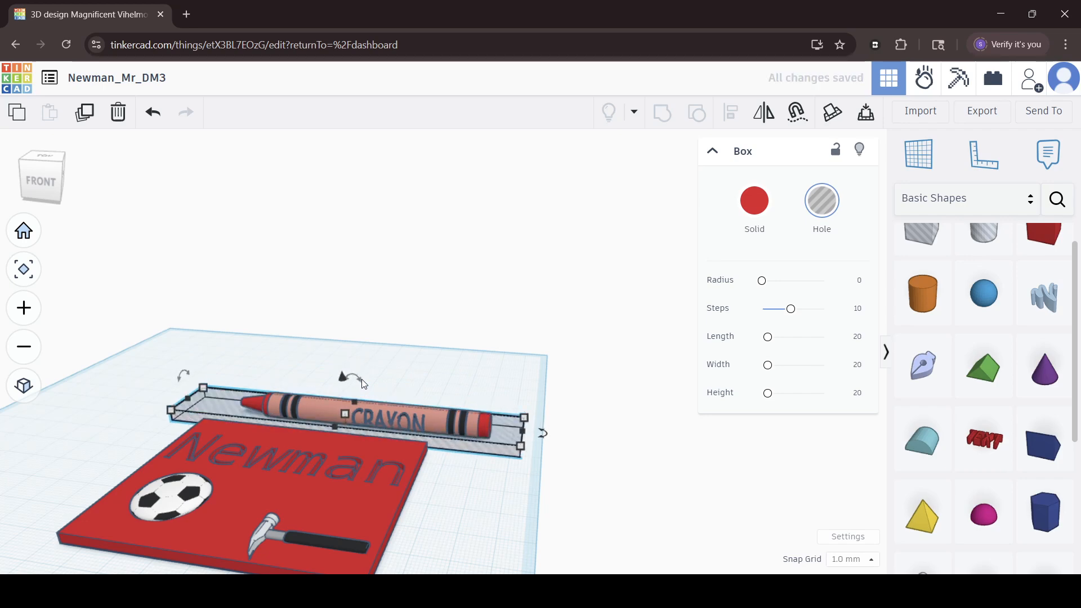
# Group the crayon with the hole box to cut a flat underside, and inspect the cut end from the side.
pyautogui.moveTo(241, 317); pyautogui.dragTo(337, 423)
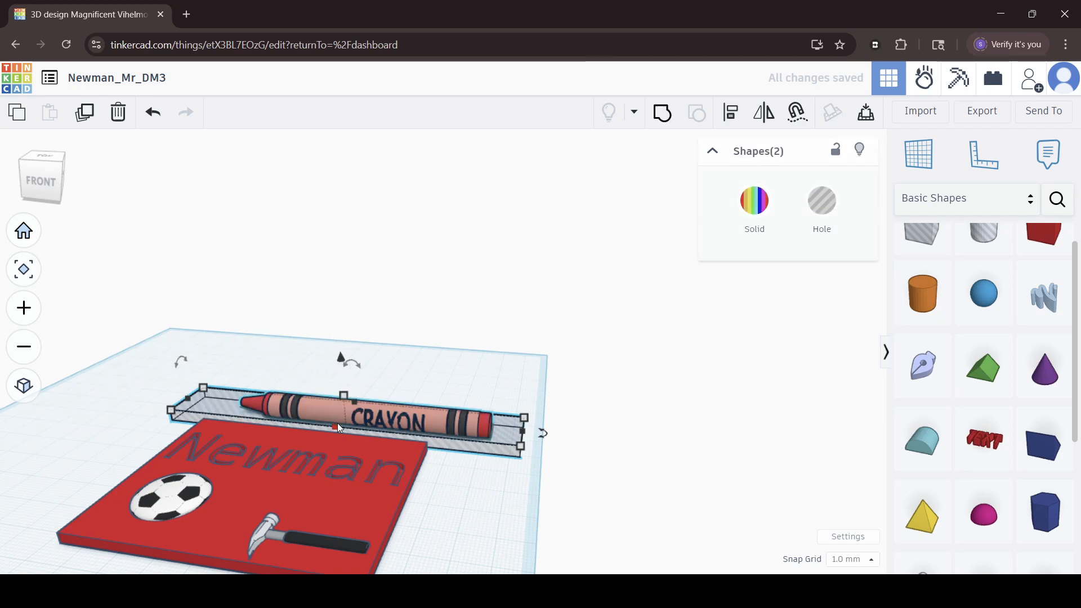
pyautogui.hotkey('ctrl', 'g')
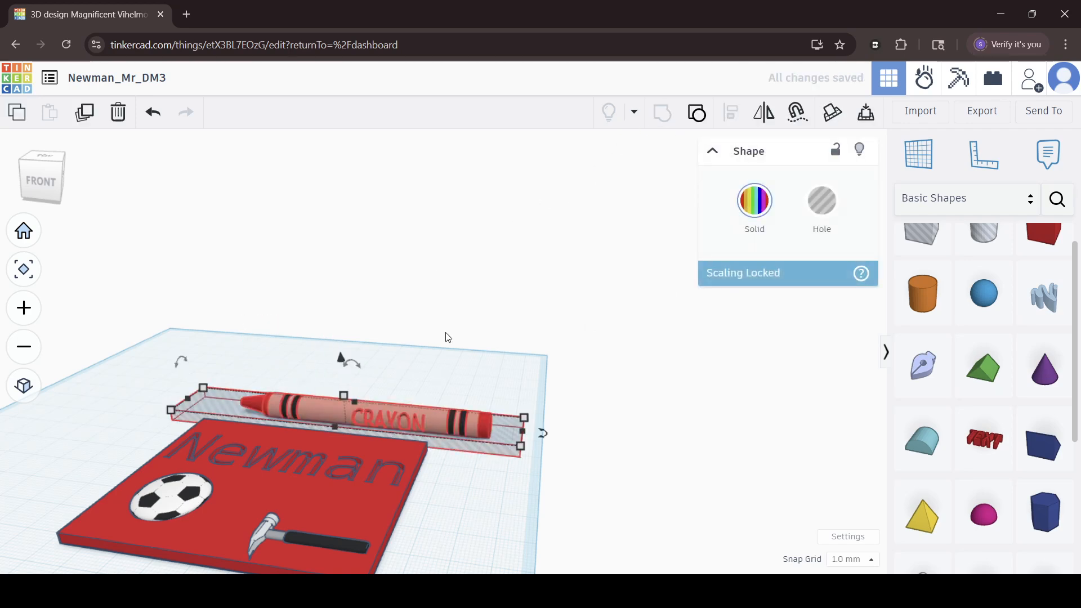
pyautogui.moveTo(447, 337); pyautogui.dragTo(408, 355, button='right')
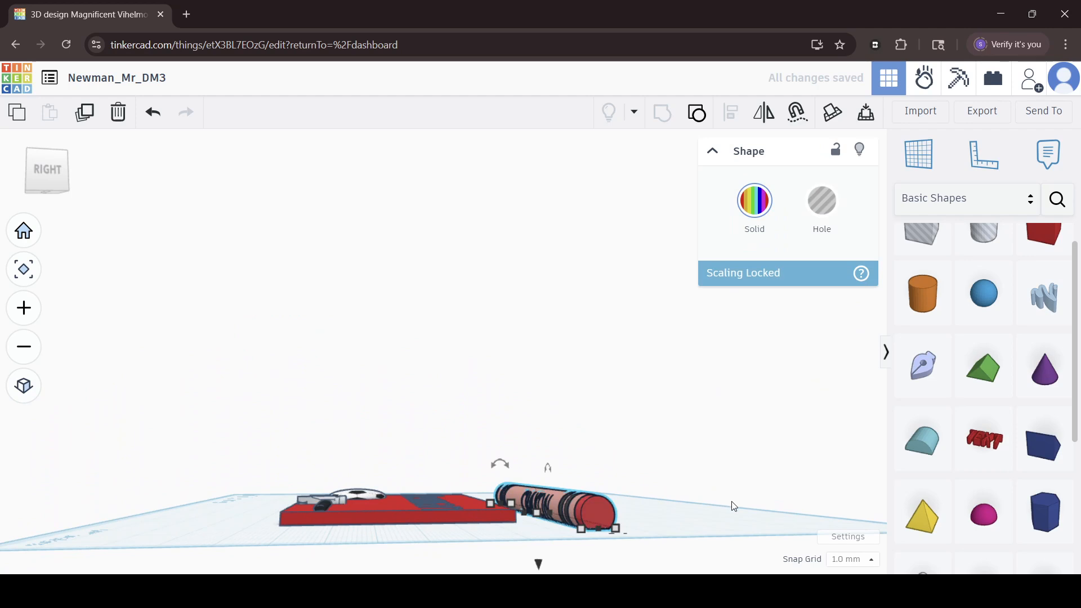
pyautogui.moveTo(734, 505); pyautogui.dragTo(676, 541, button='right')
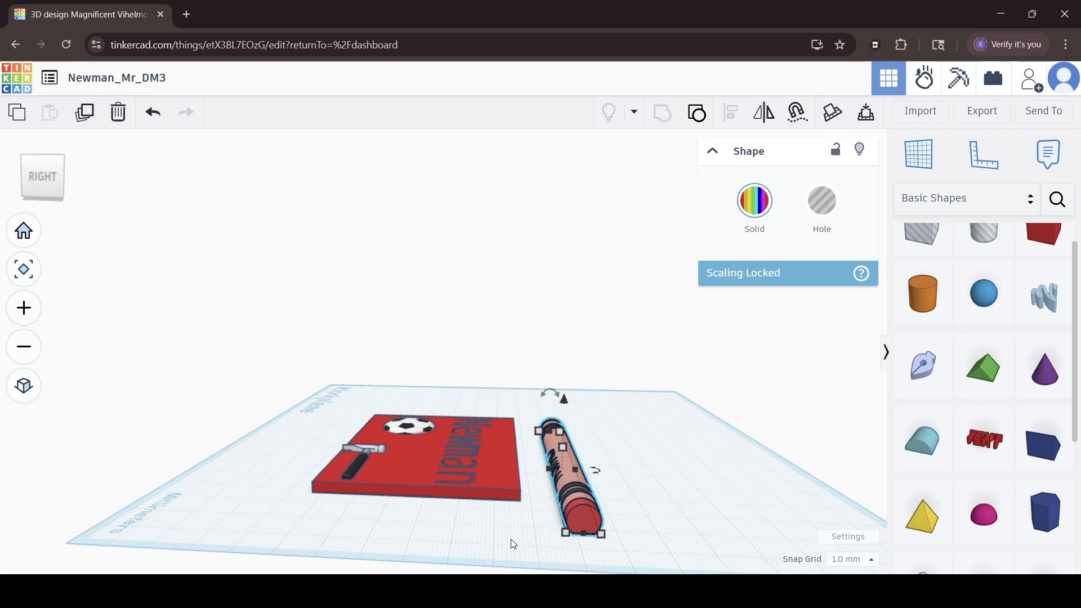
pyautogui.moveTo(513, 543); pyautogui.dragTo(533, 535, button='right')
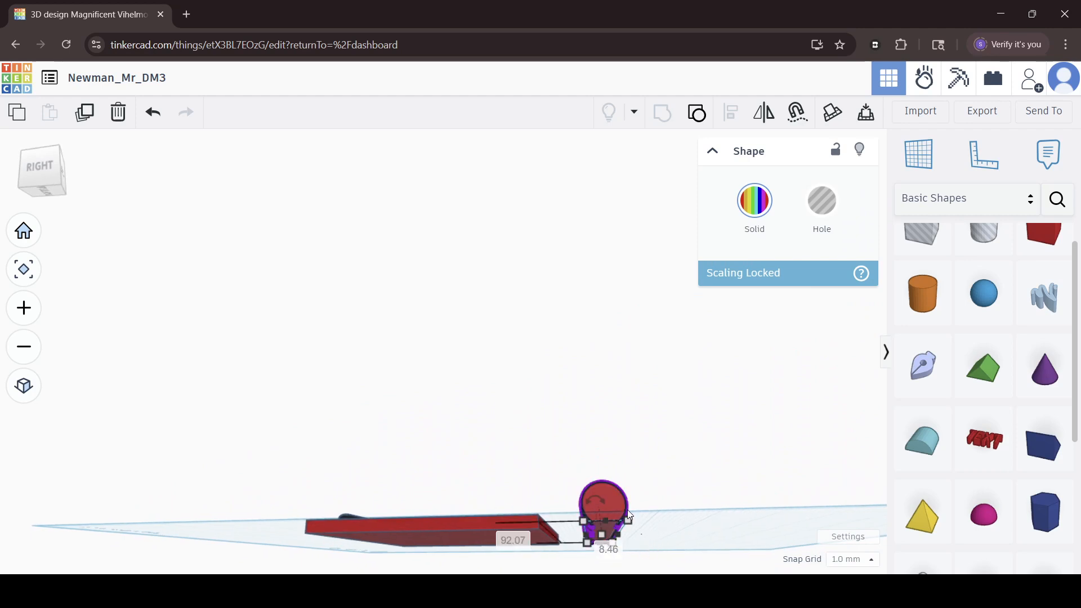
pyautogui.moveTo(628, 509); pyautogui.dragTo(537, 315, button='right')
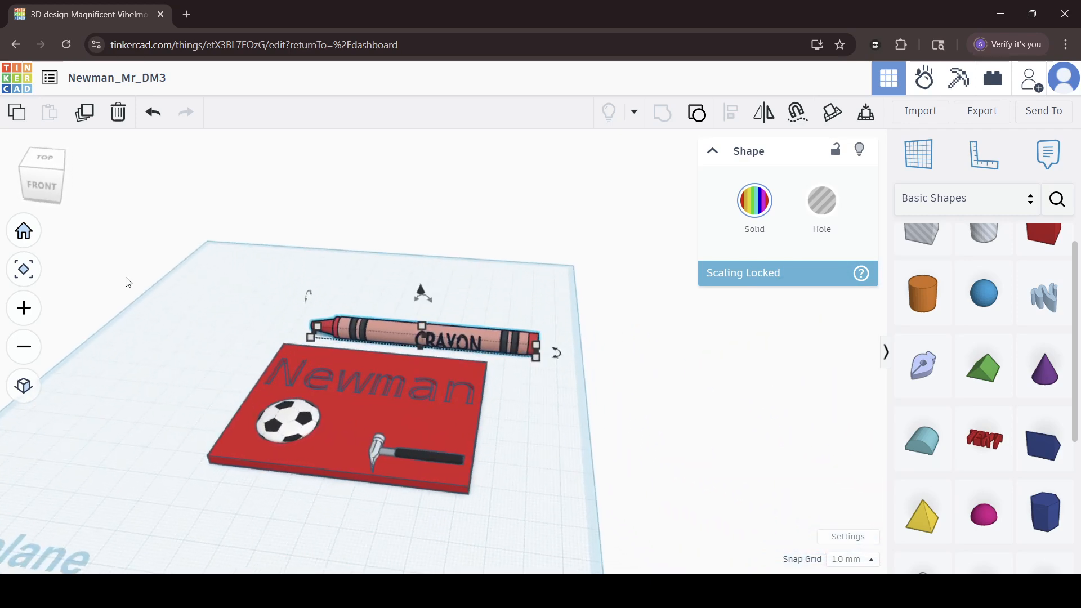
pyautogui.moveTo(203, 374); pyautogui.dragTo(437, 503)
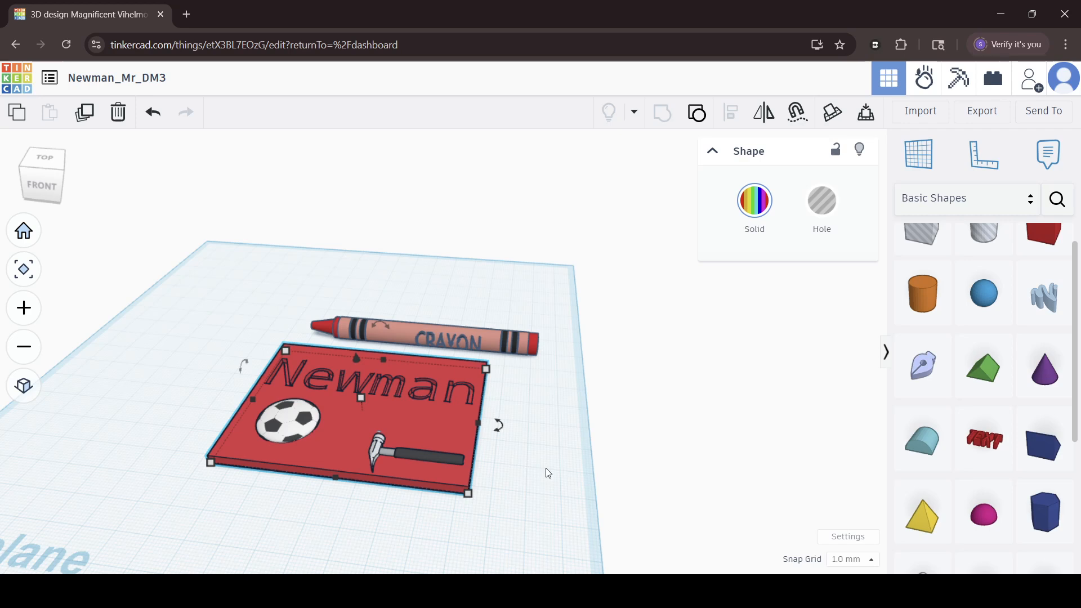
pyautogui.keyDown('shift'); pyautogui.click(449, 329); pyautogui.keyUp('shift')
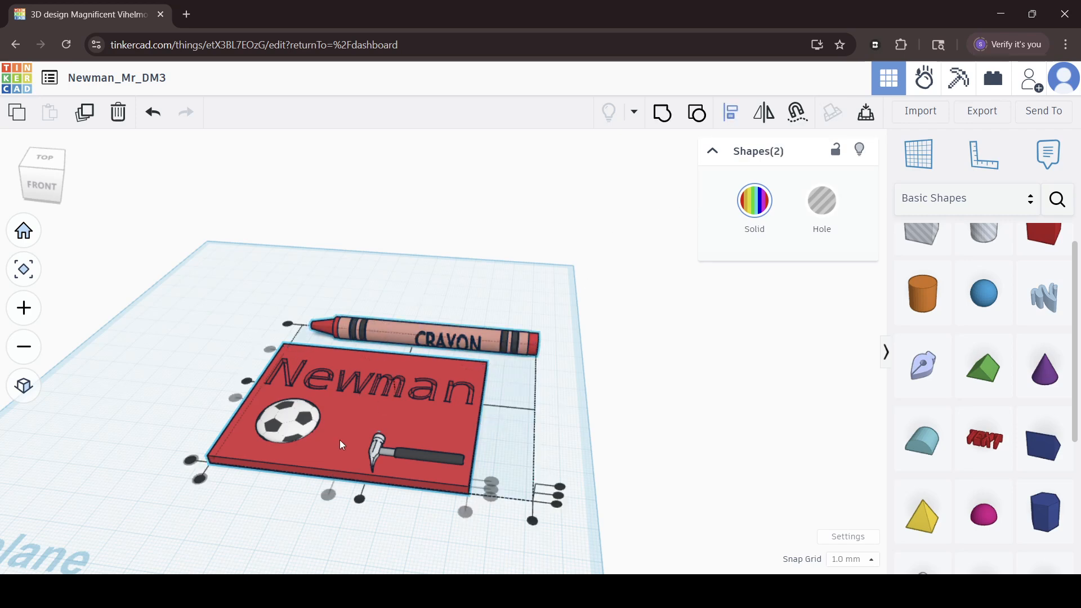
pyautogui.click(366, 509)
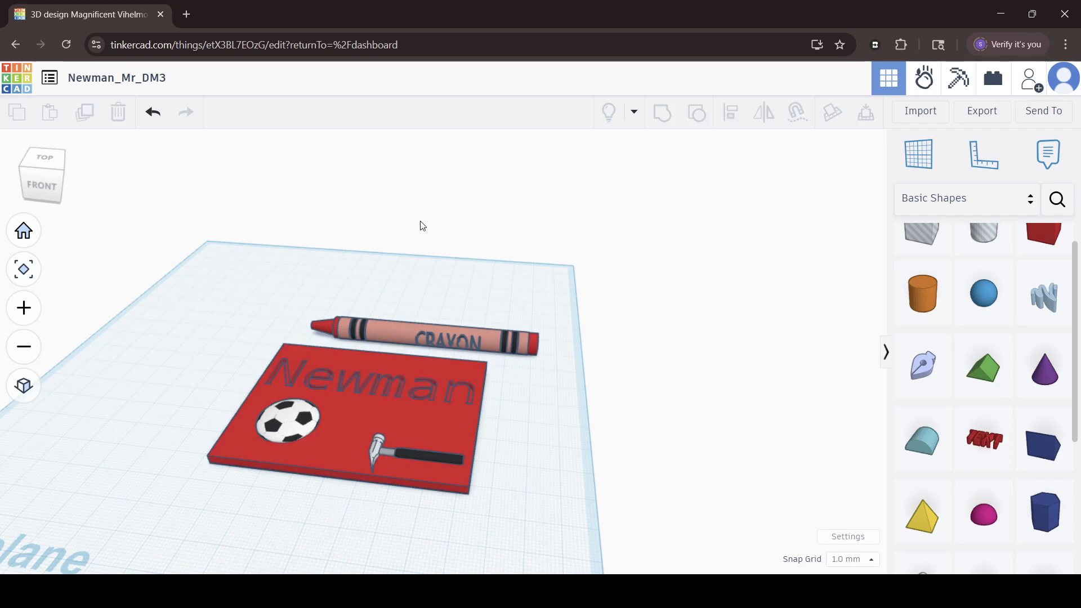
# Center the name plate and the crayon on each other along the crayon's length with Align.
pyautogui.moveTo(381, 384); pyautogui.dragTo(470, 410)
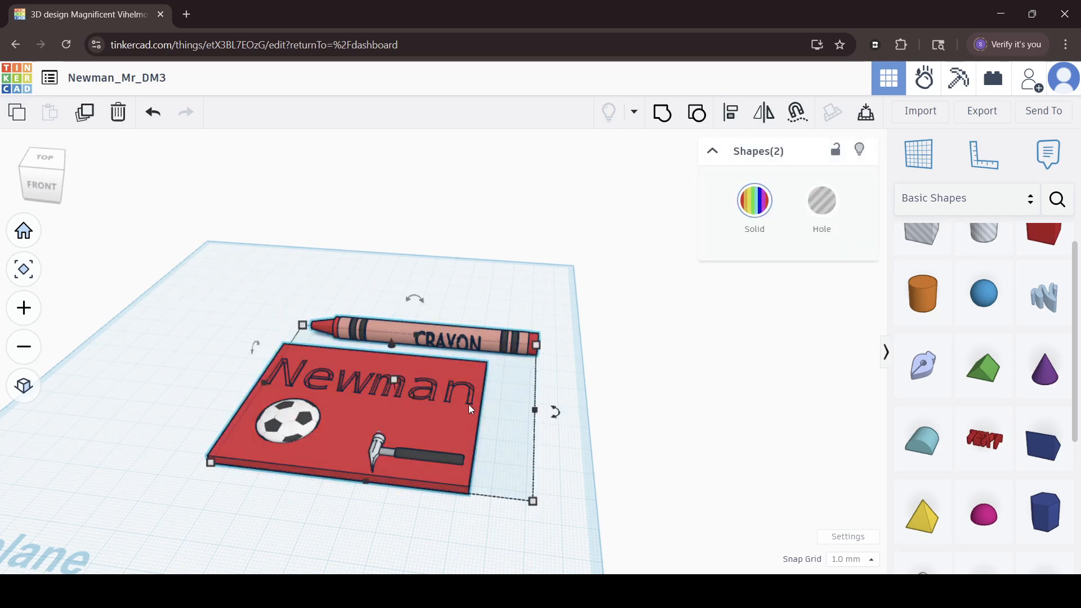
pyautogui.click(731, 114)
pyautogui.click(359, 499)
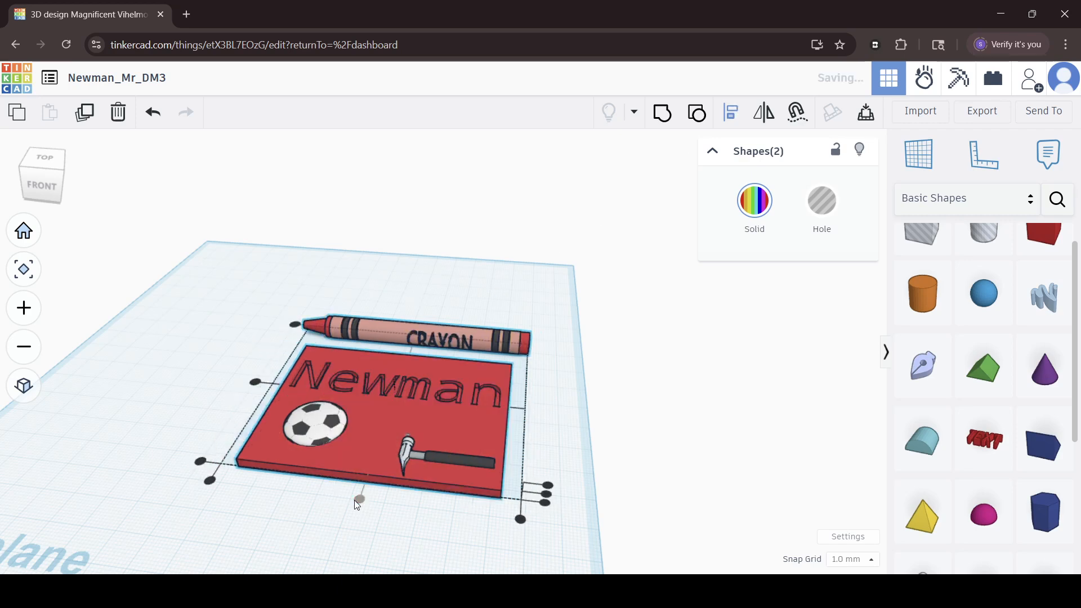
pyautogui.click(155, 338)
# Nudge the crayon forward until it overlaps the plate's back edge, and shift it slightly toward its pointed end.
pyautogui.click(461, 336)
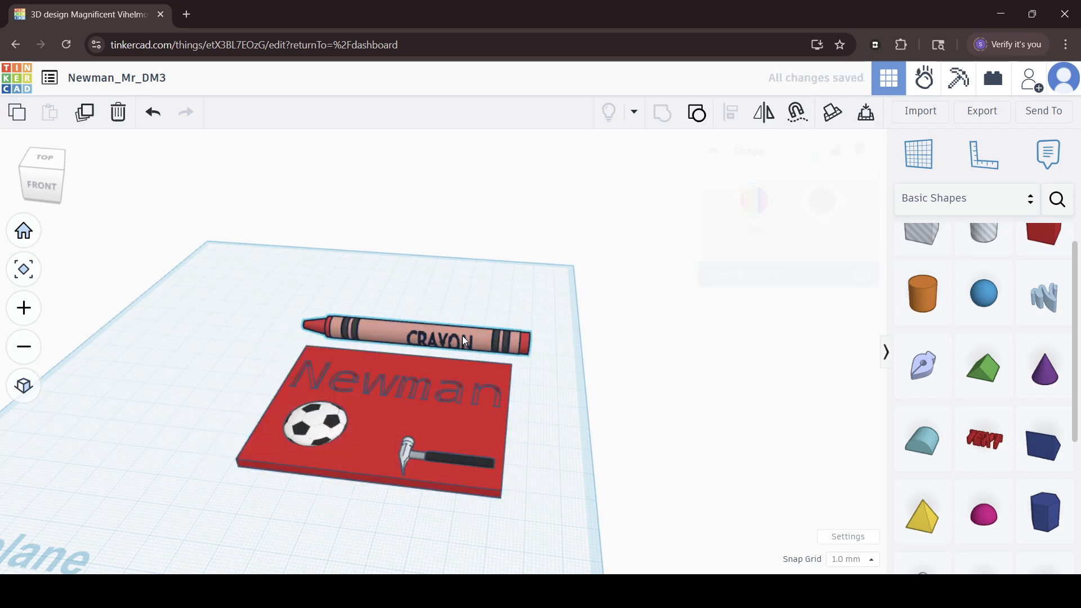
pyautogui.press('Down')
pyautogui.press('Down')
pyautogui.press('Down')
pyautogui.press('Down')
pyautogui.press('Down')
pyautogui.press('Down')
pyautogui.press('Down')
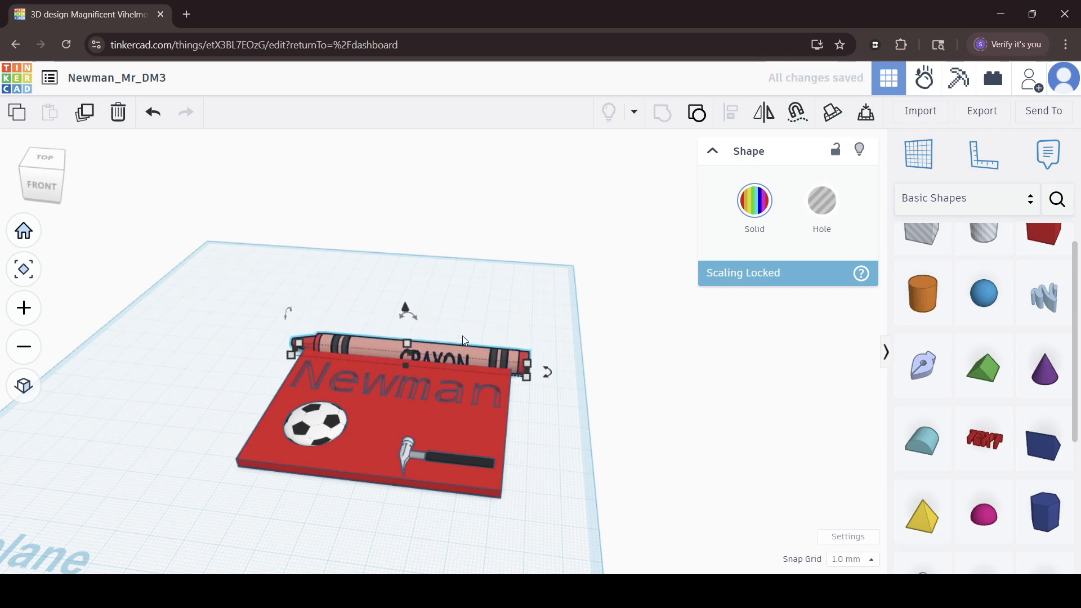
pyautogui.press('Left')
pyautogui.press('Left')
pyautogui.press('Left')
pyautogui.press('Left')
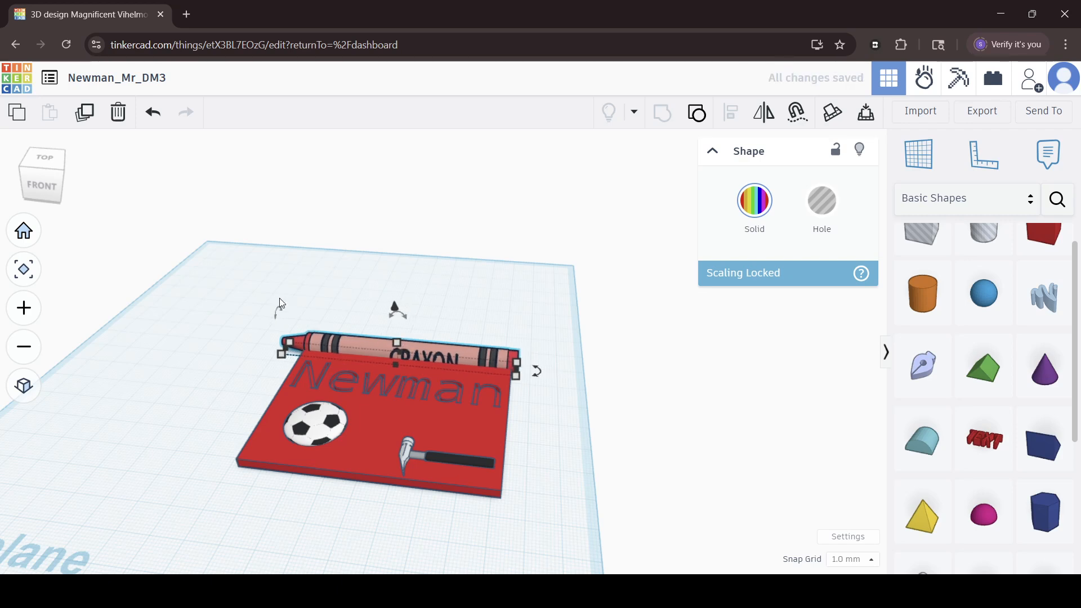
# Group the crayon with the name plate and its decorations into one shape, and view it from above.
pyautogui.moveTo(193, 282); pyautogui.dragTo(523, 540)
pyautogui.click(667, 112)
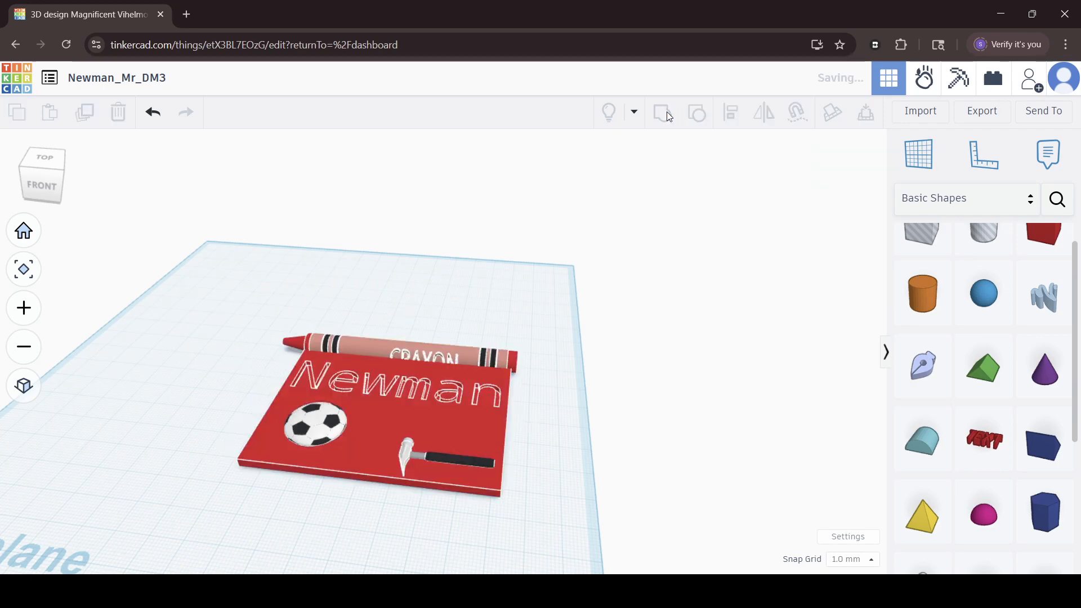
pyautogui.moveTo(522, 451); pyautogui.dragTo(454, 444, button='right')
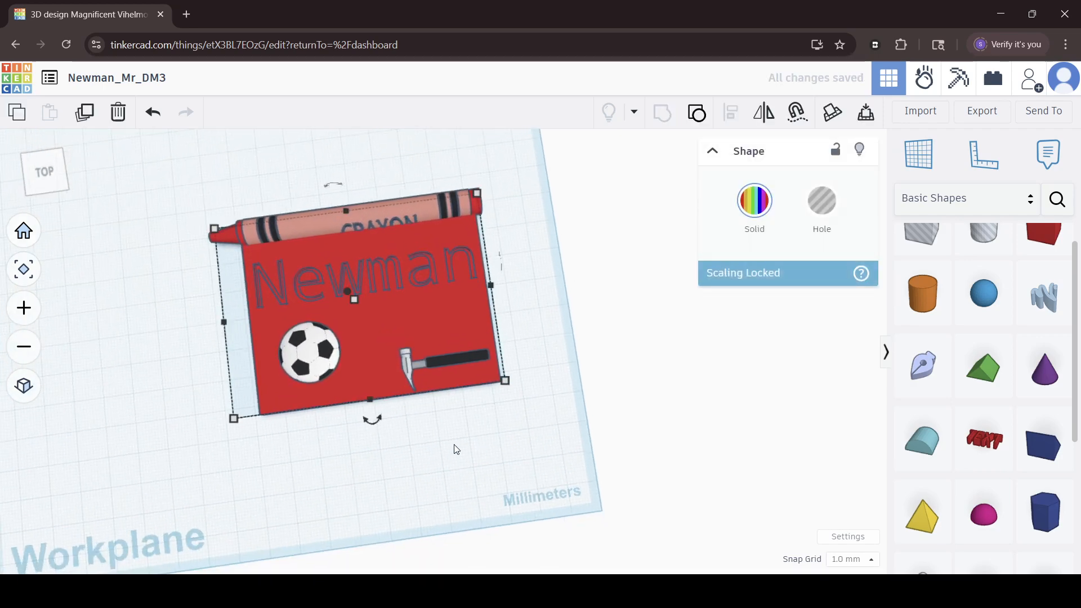